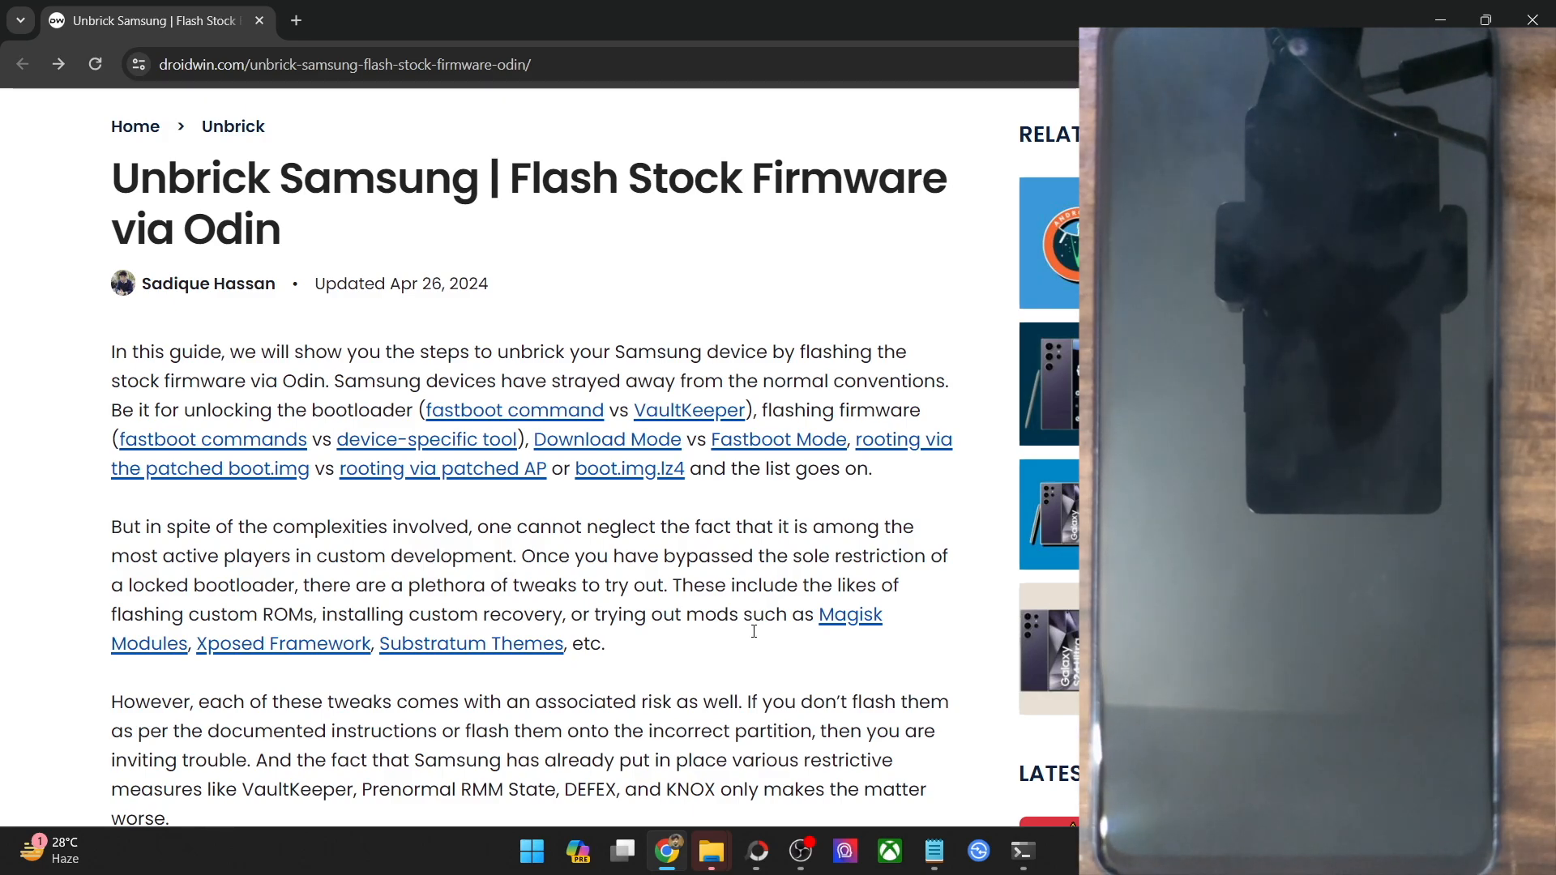
Open the Samsung_USB_Drivers.exe link from the guide's Download Samsung USB Drivers section in a new tab and view the Windows driver download
scroll(754, 631, down, 20)
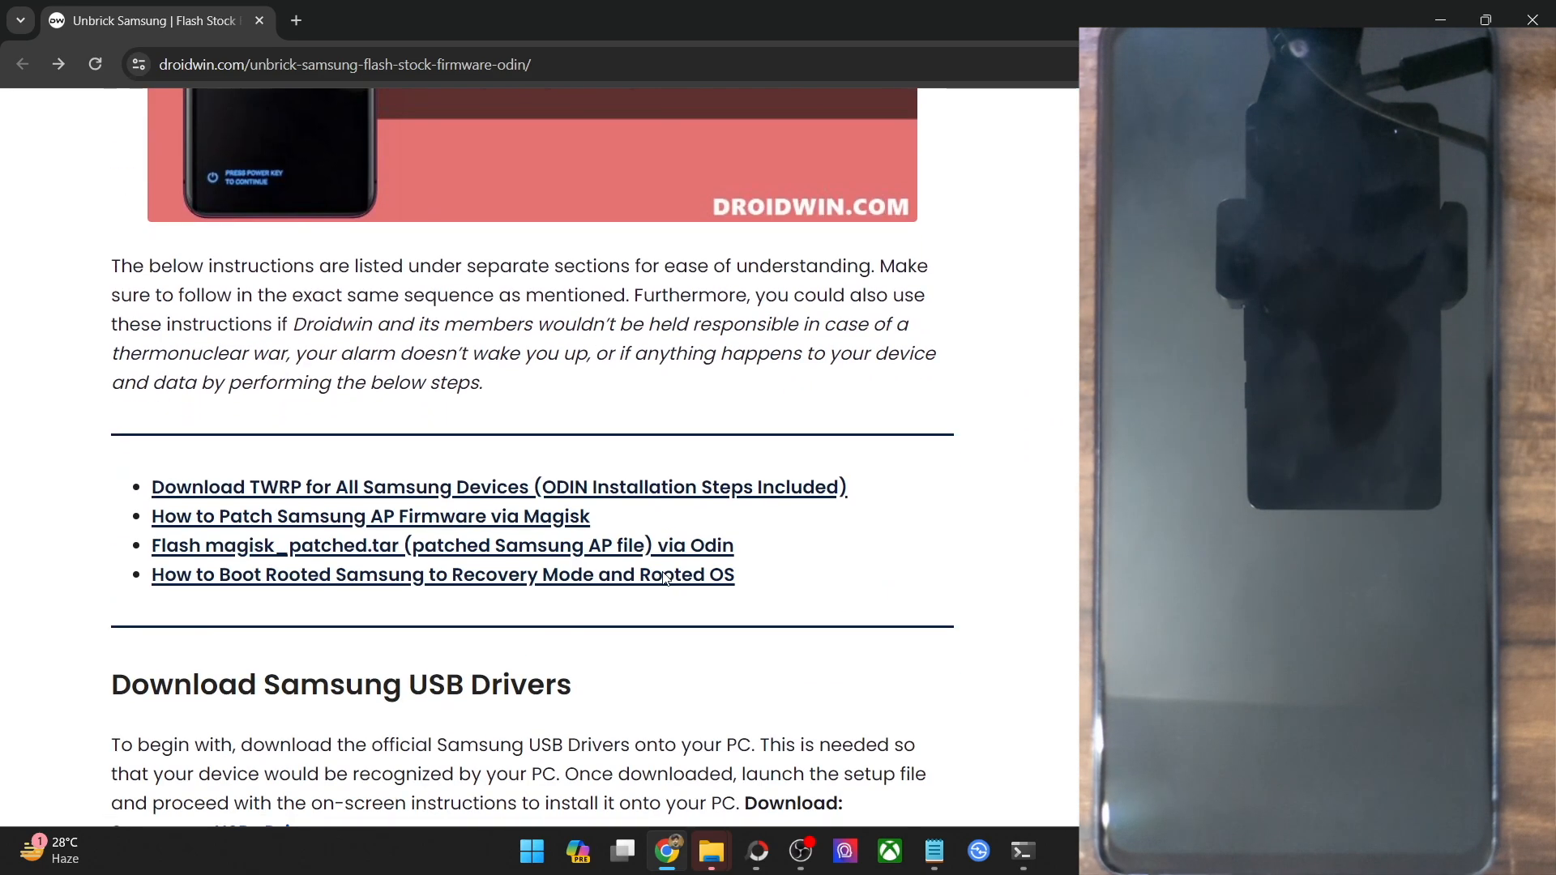
scroll(663, 575, down, 3)
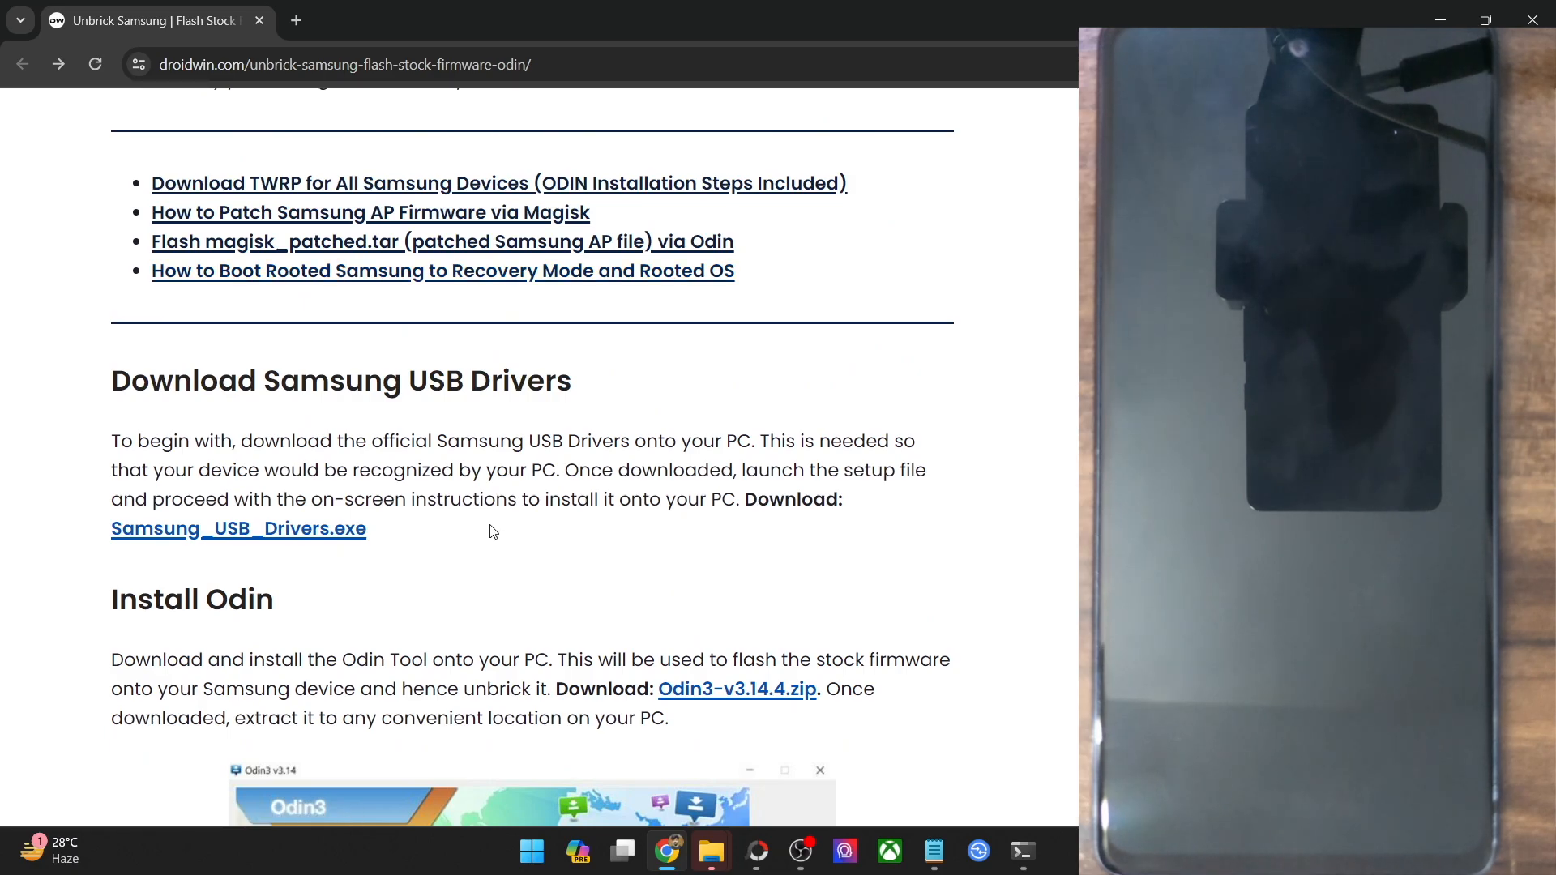
right_click(288, 541)
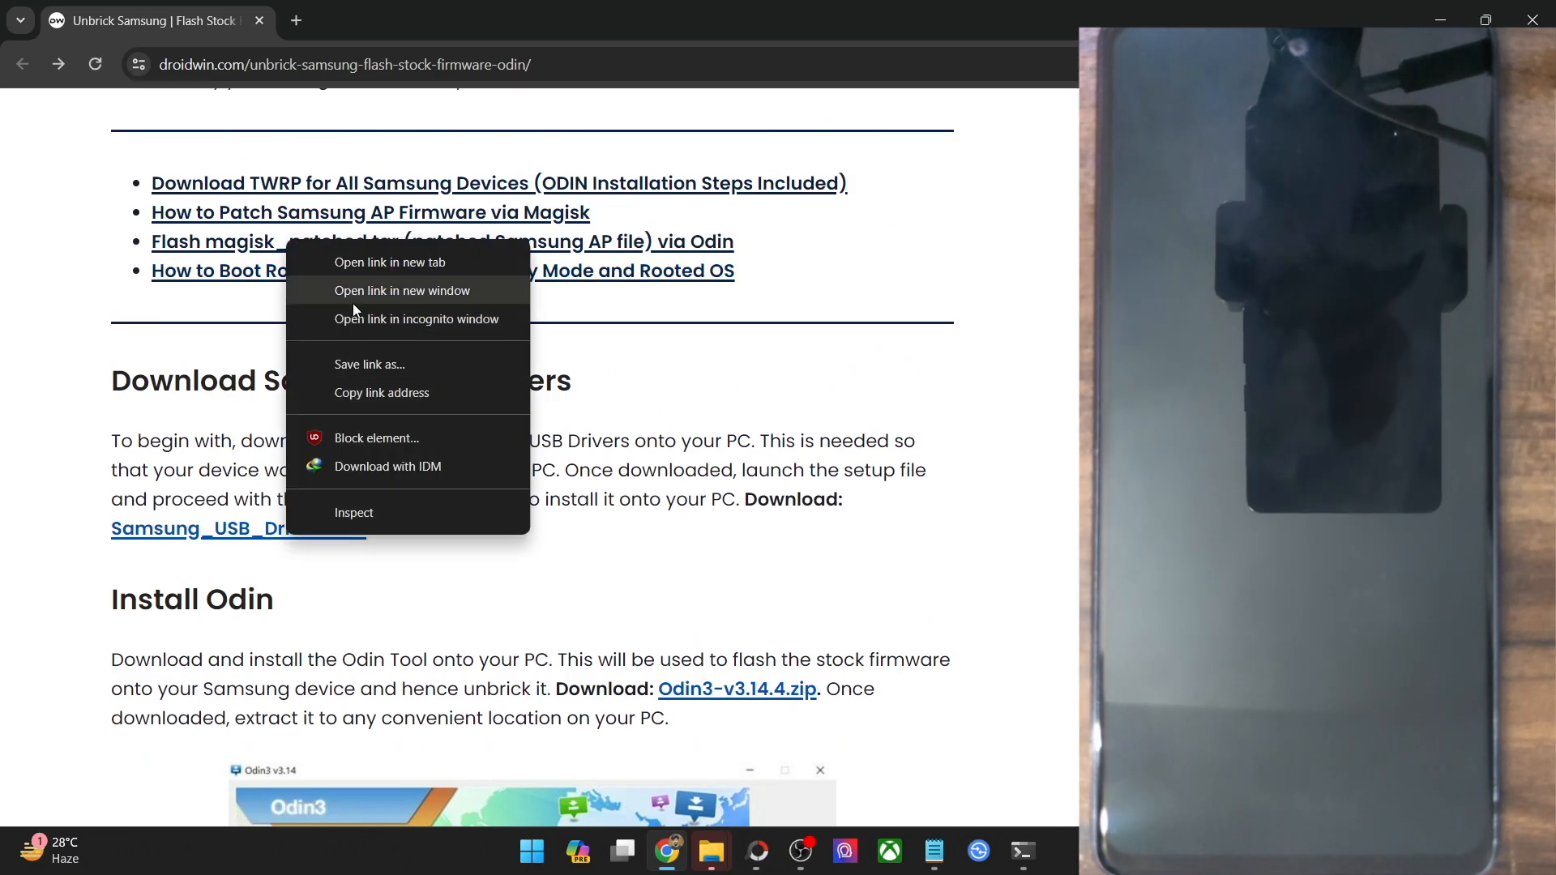
click(359, 263)
click(344, 21)
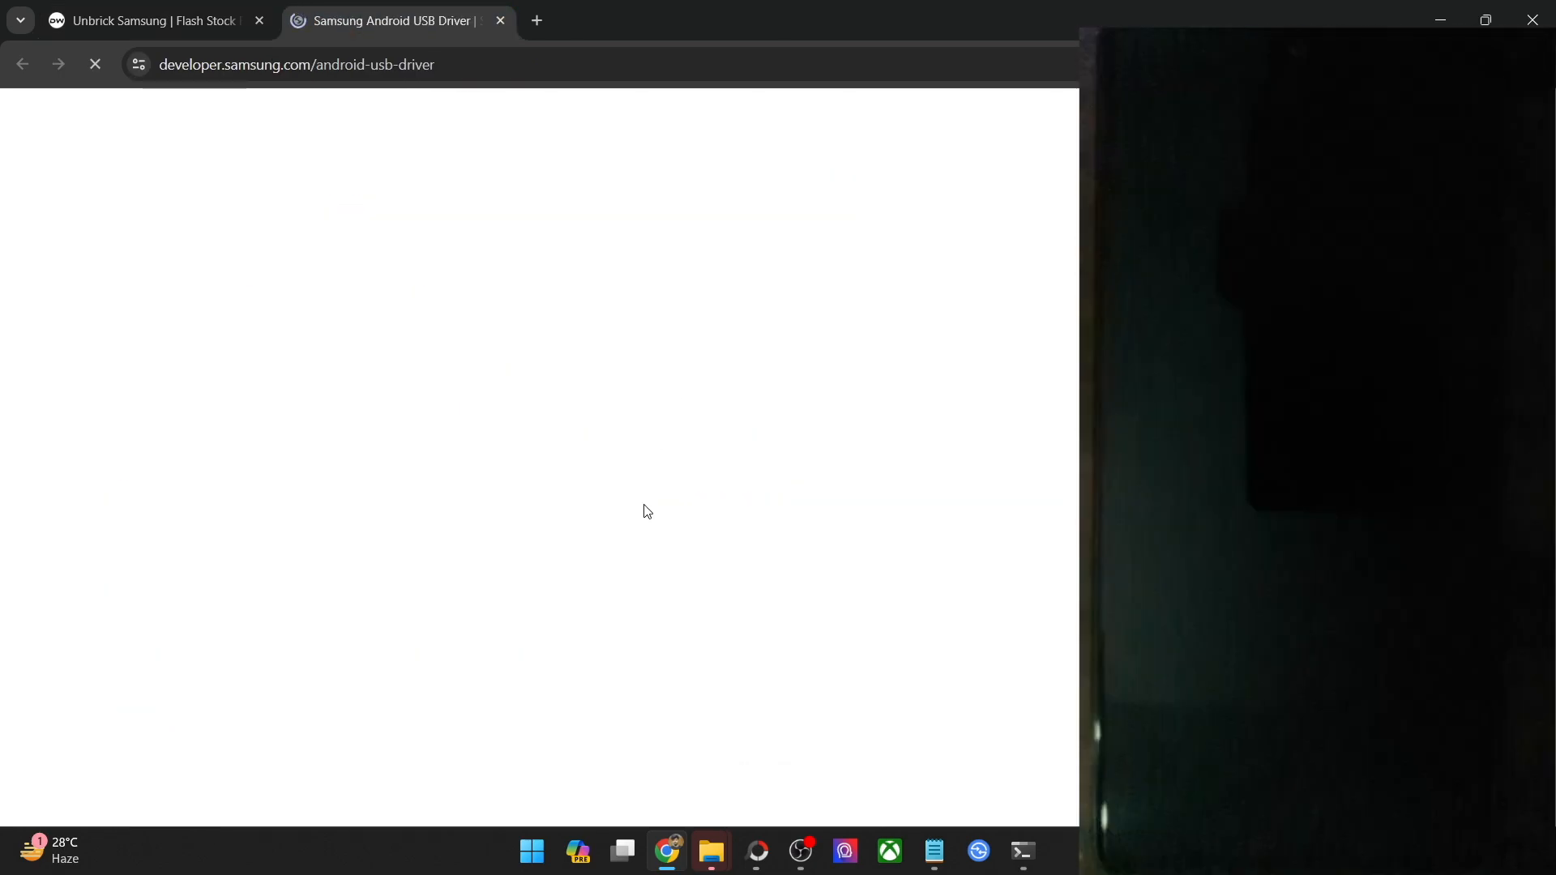
scroll(780, 439, down, 3)
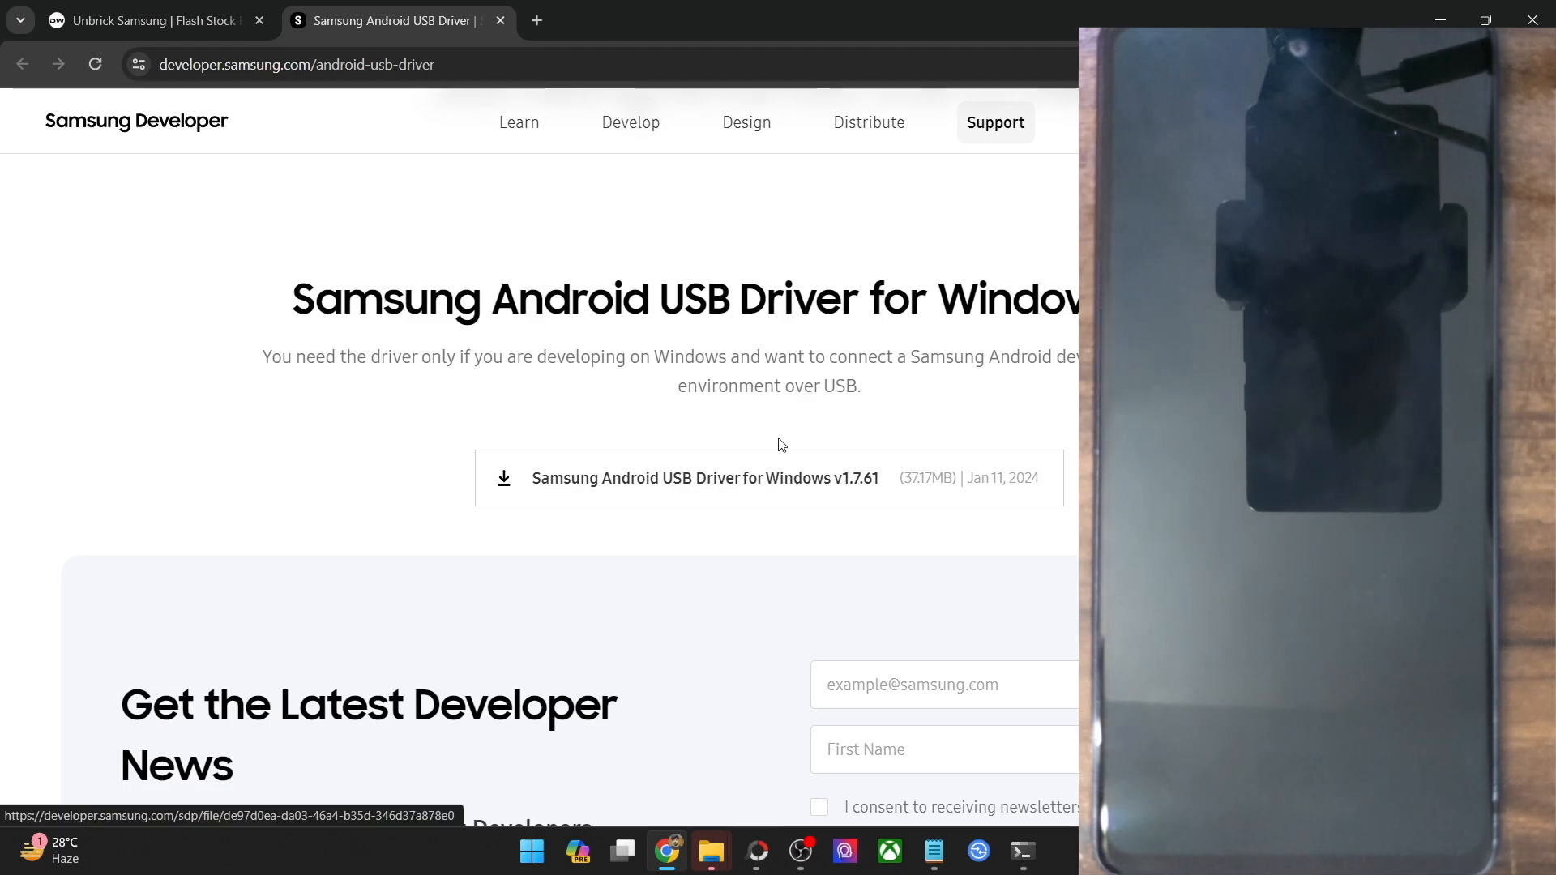
Return to the guide's Install Odin section, then view the extracted Odin3_v3.14.4 program files within the Compressed downloads folder in File Explorer
click(188, 24)
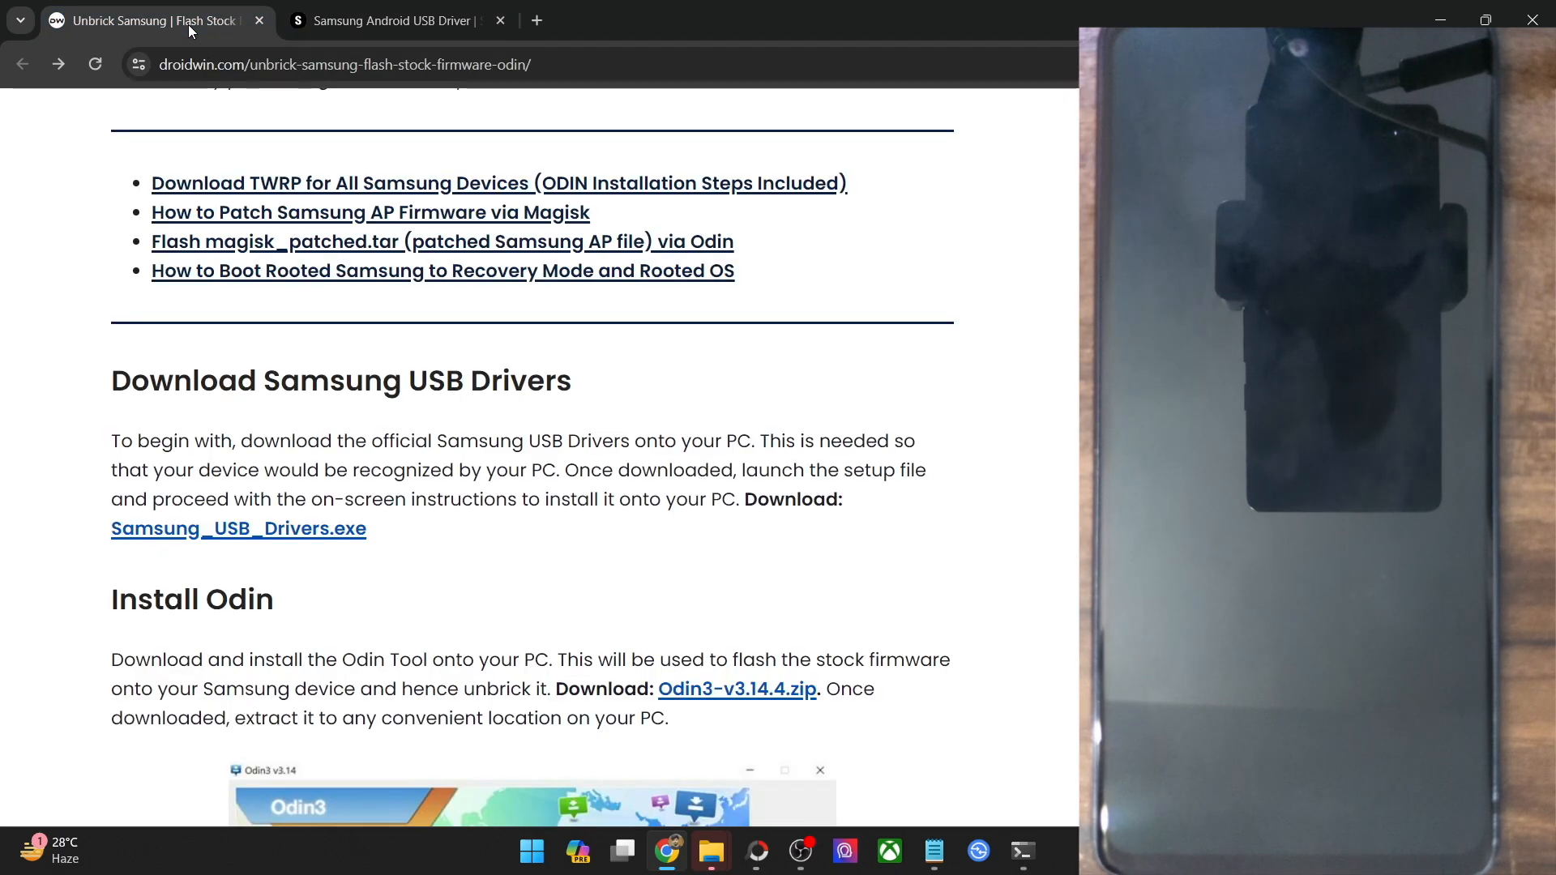
scroll(383, 402, down, 6)
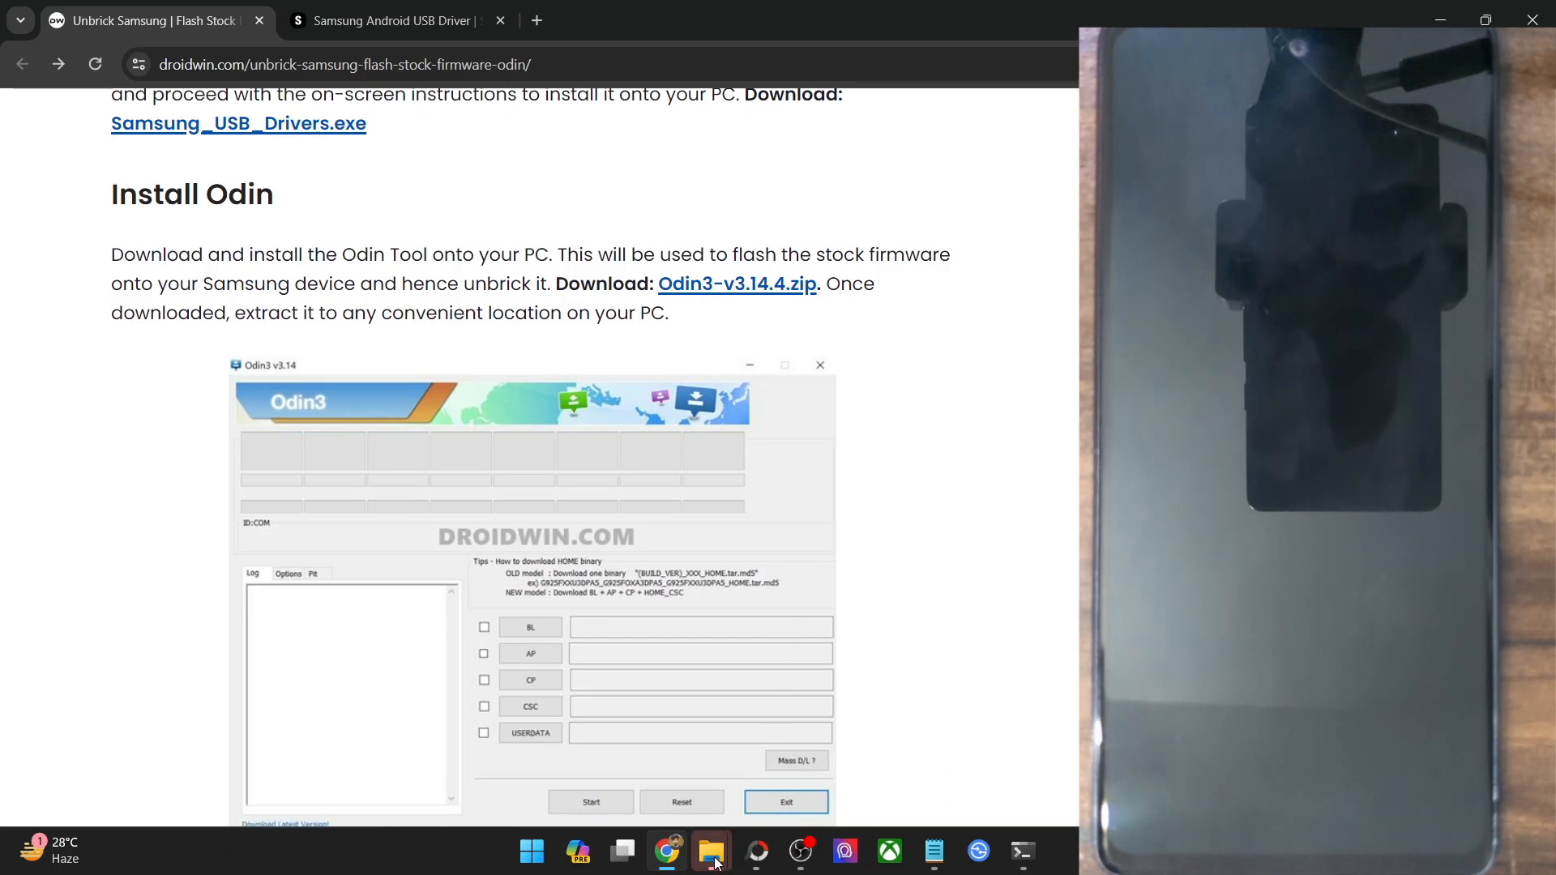
click(712, 848)
click(780, 750)
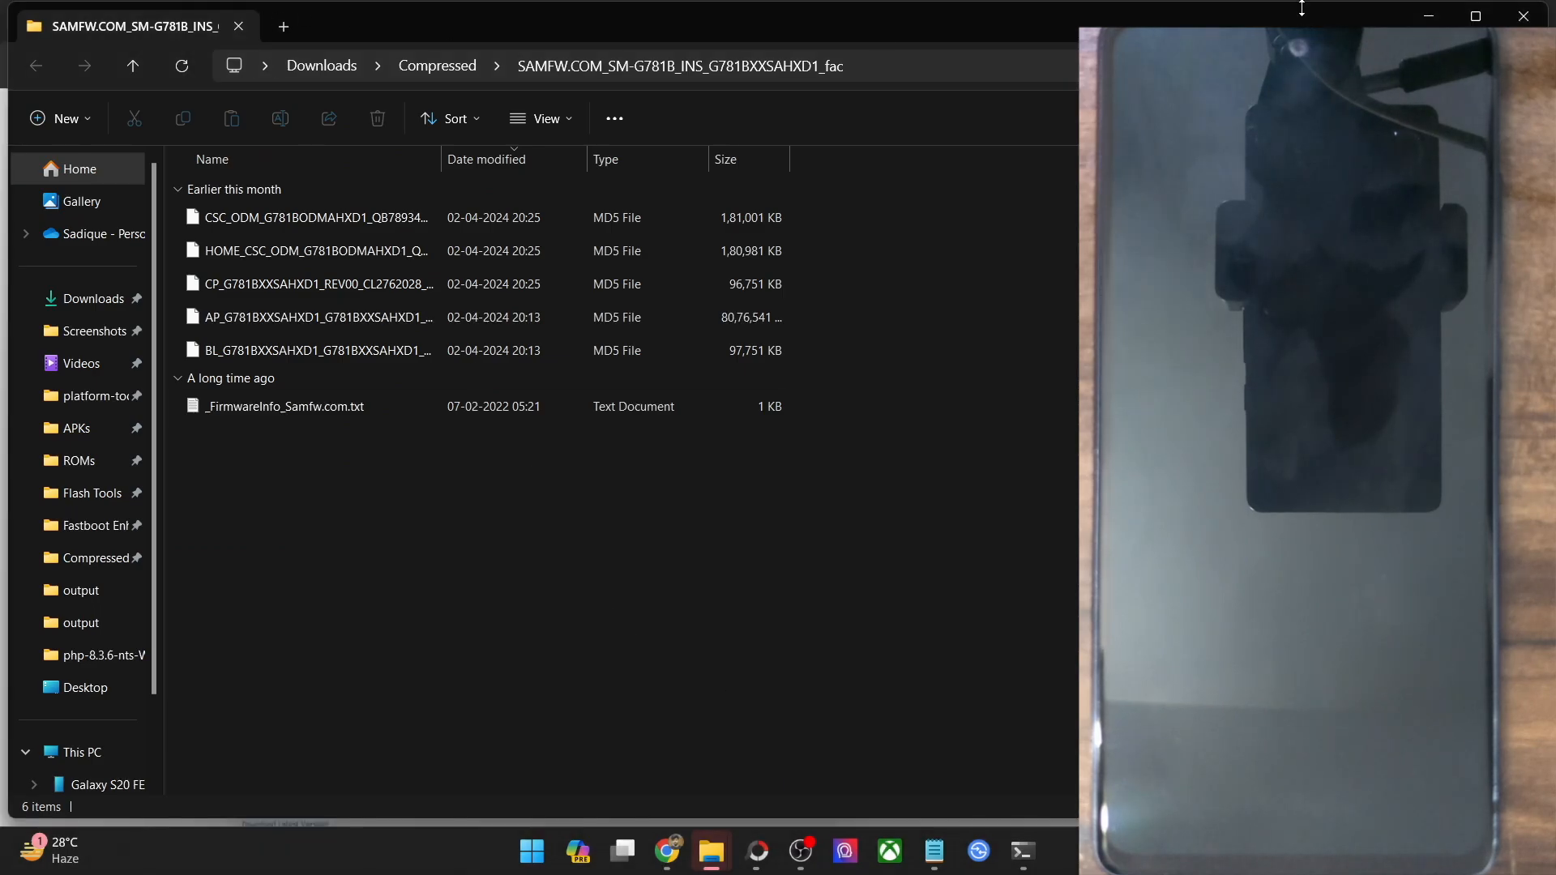
click(1524, 14)
click(712, 851)
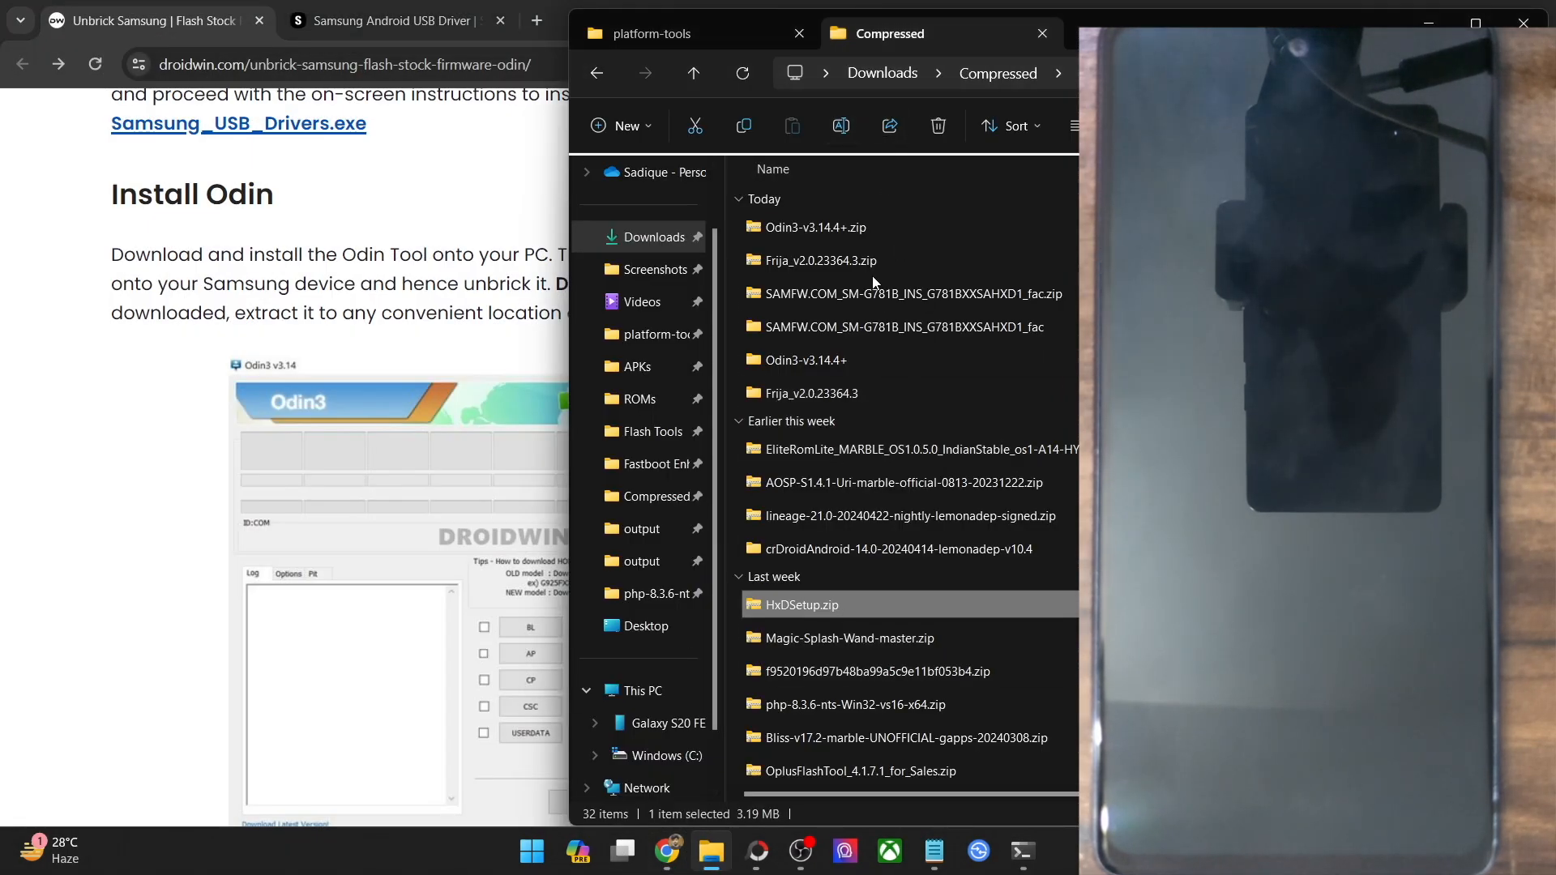
click(854, 234)
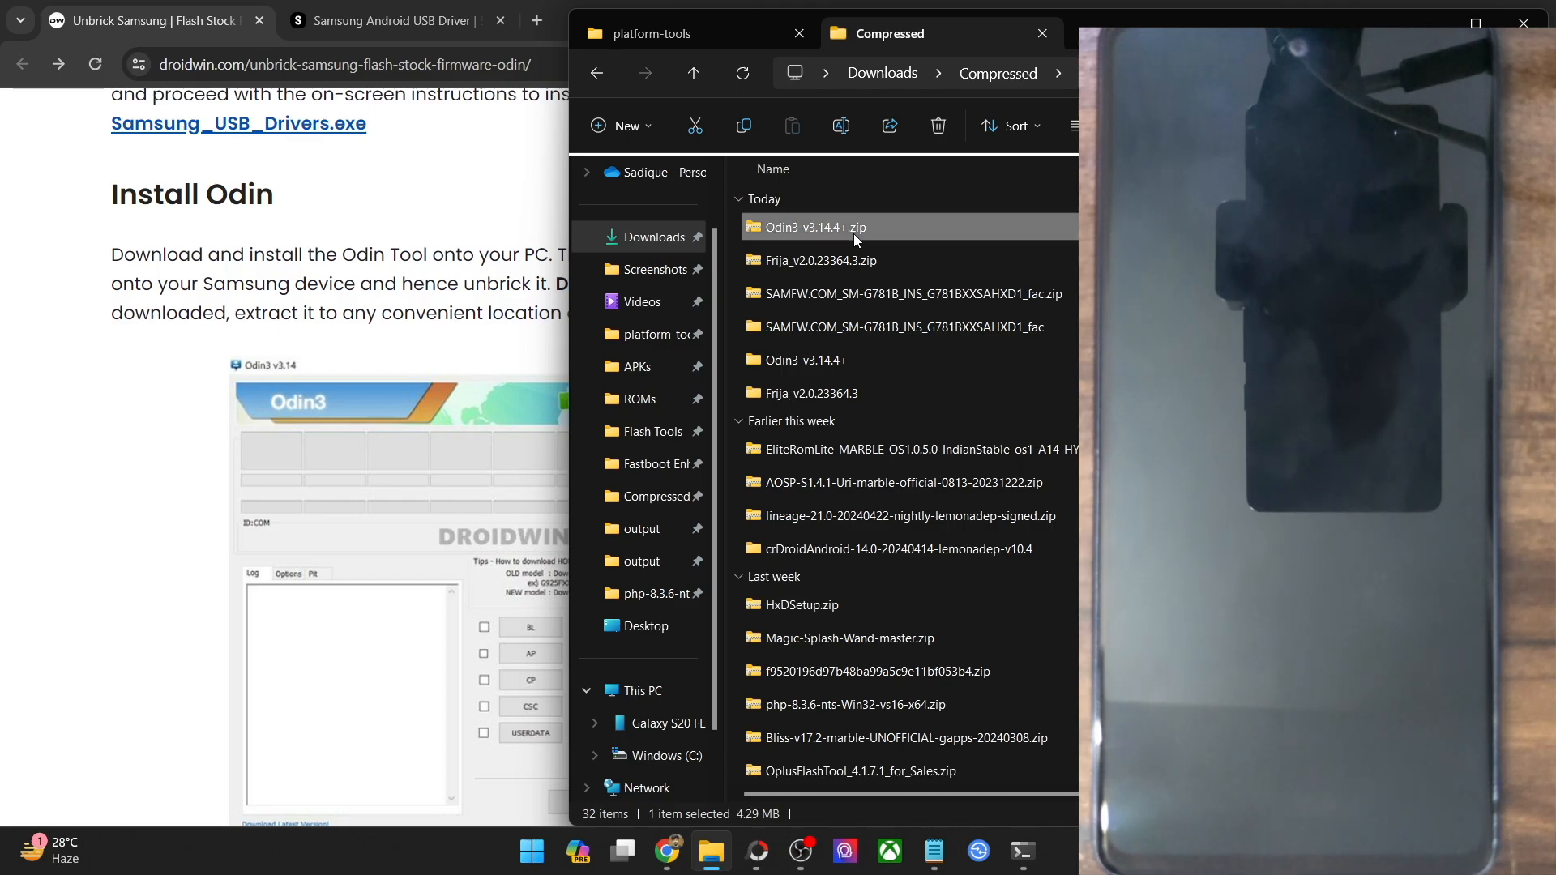
double_click(859, 371)
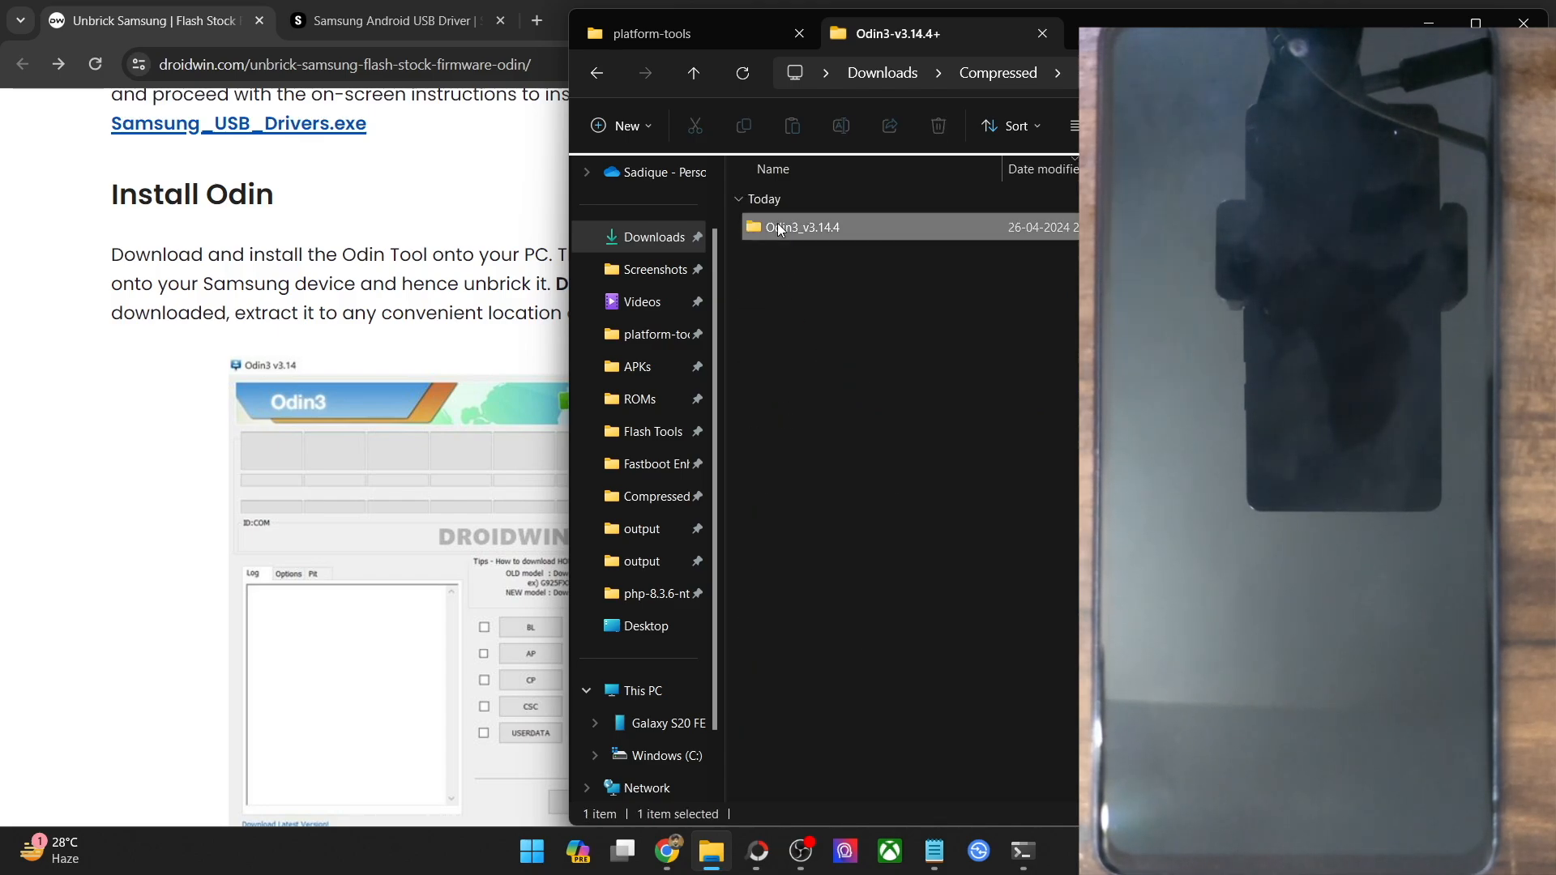
double_click(787, 225)
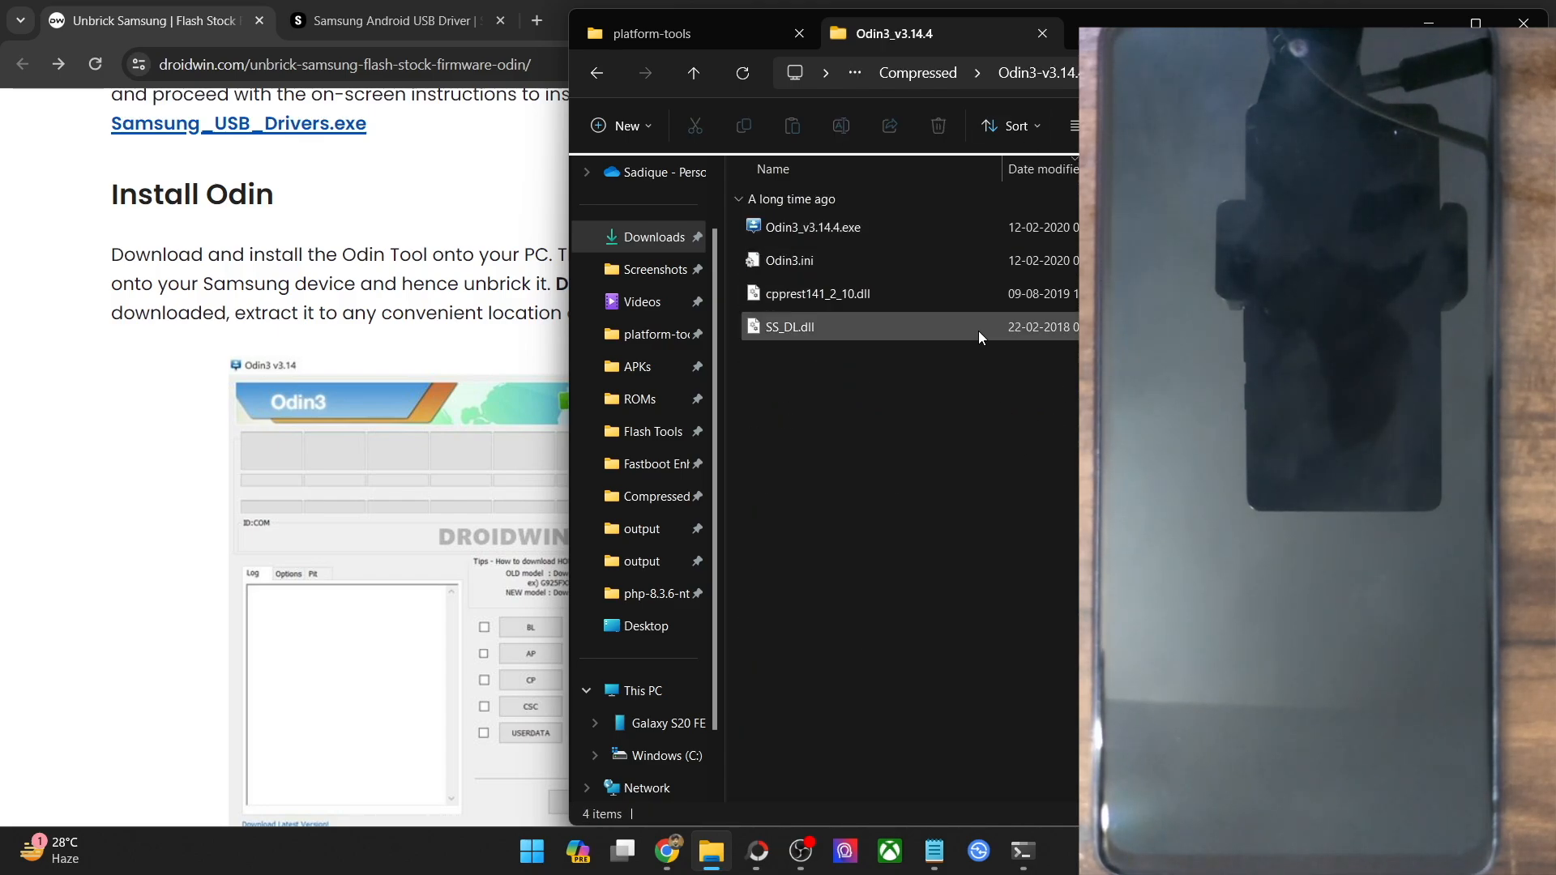
Open the guide's linked article on downloading Samsung stock firmware via the Frija Tool in a new browser tab
click(143, 274)
scroll(299, 445, down, 5)
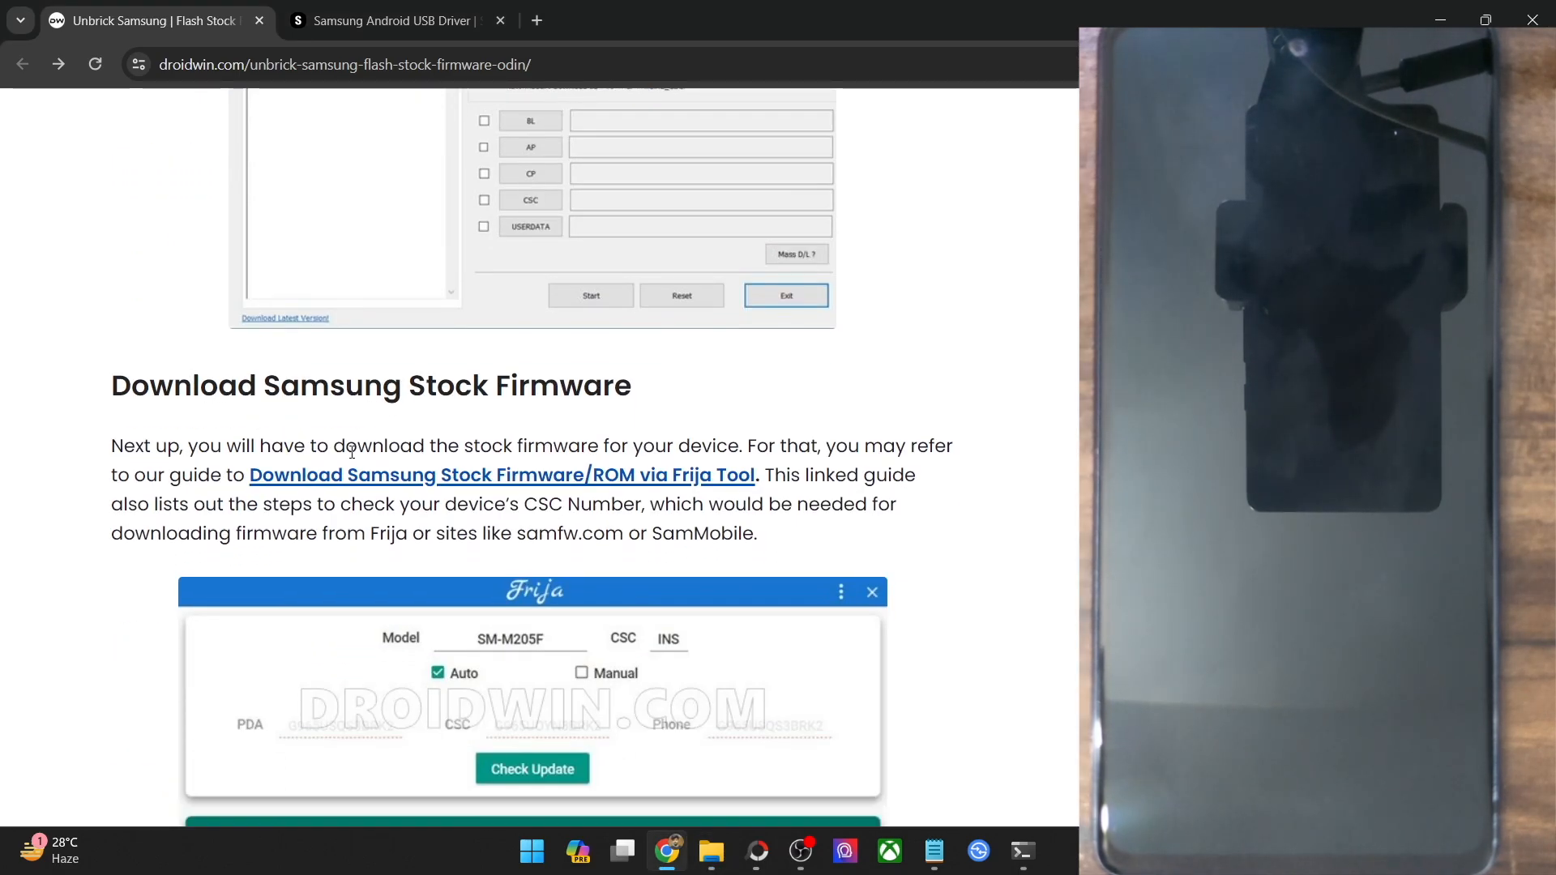
right_click(341, 477)
click(355, 492)
click(584, 20)
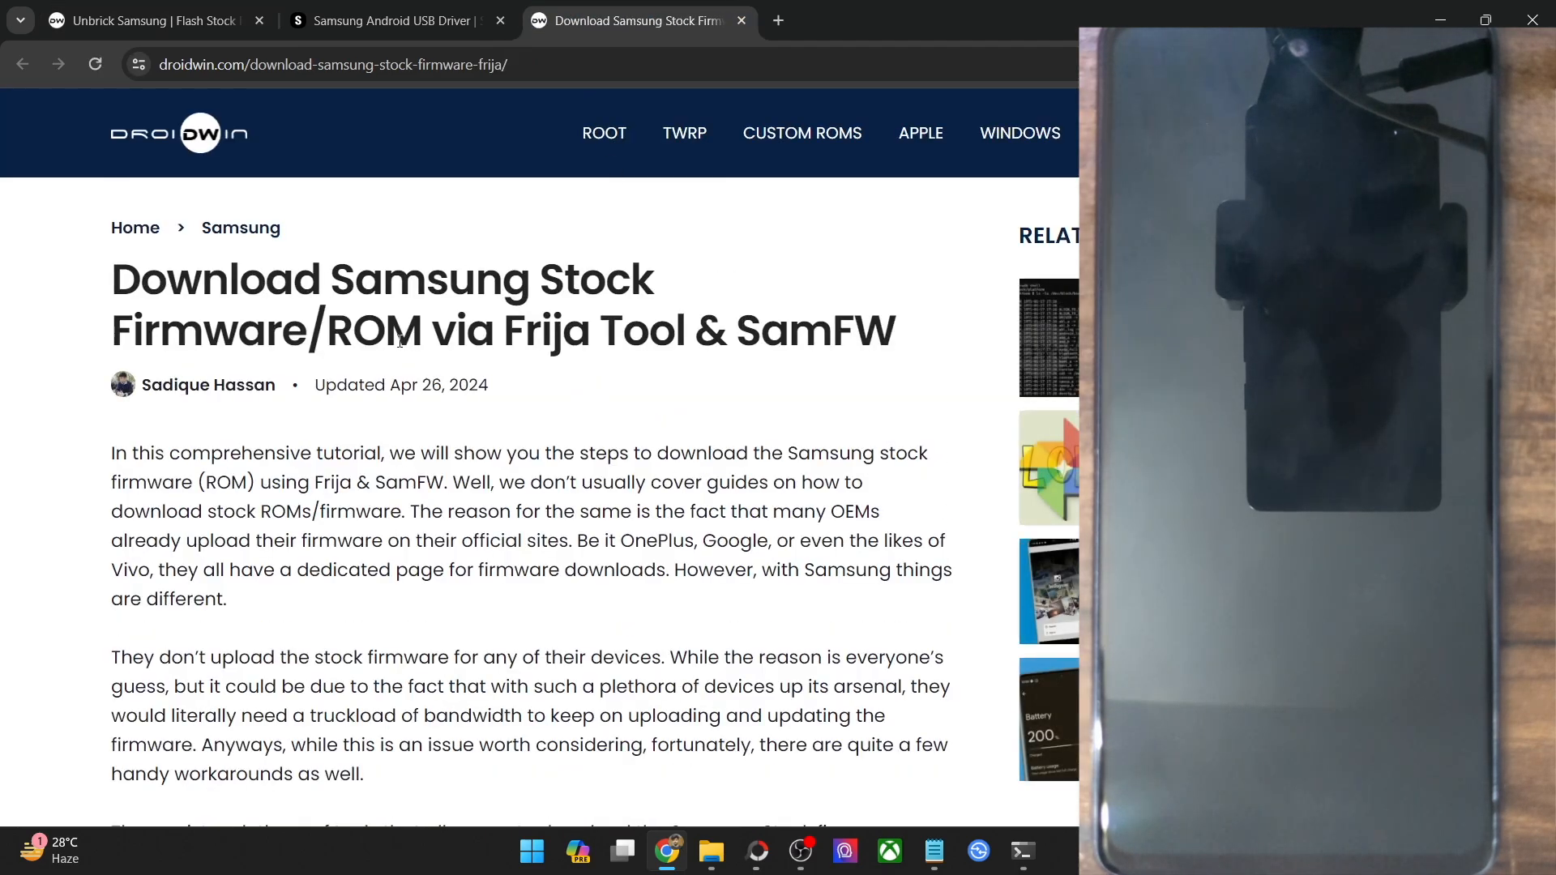
Read through the firmware download article, covering the device model and CSC code methods, down to the Download Samsung Firmware Via Frija section
drag(493, 334, 896, 328)
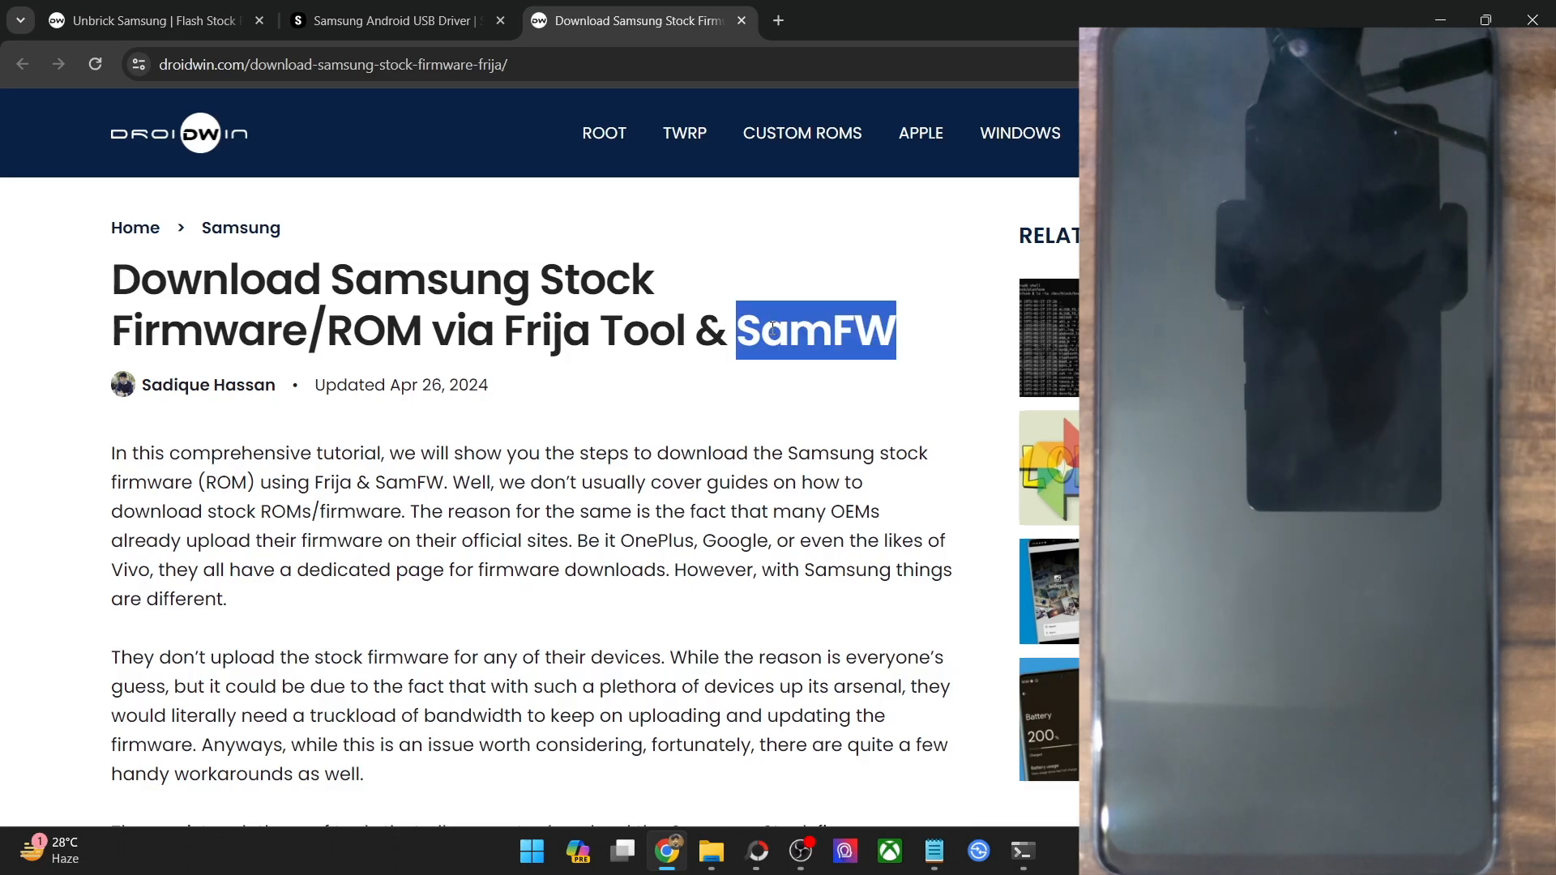
scroll(568, 542, down, 20)
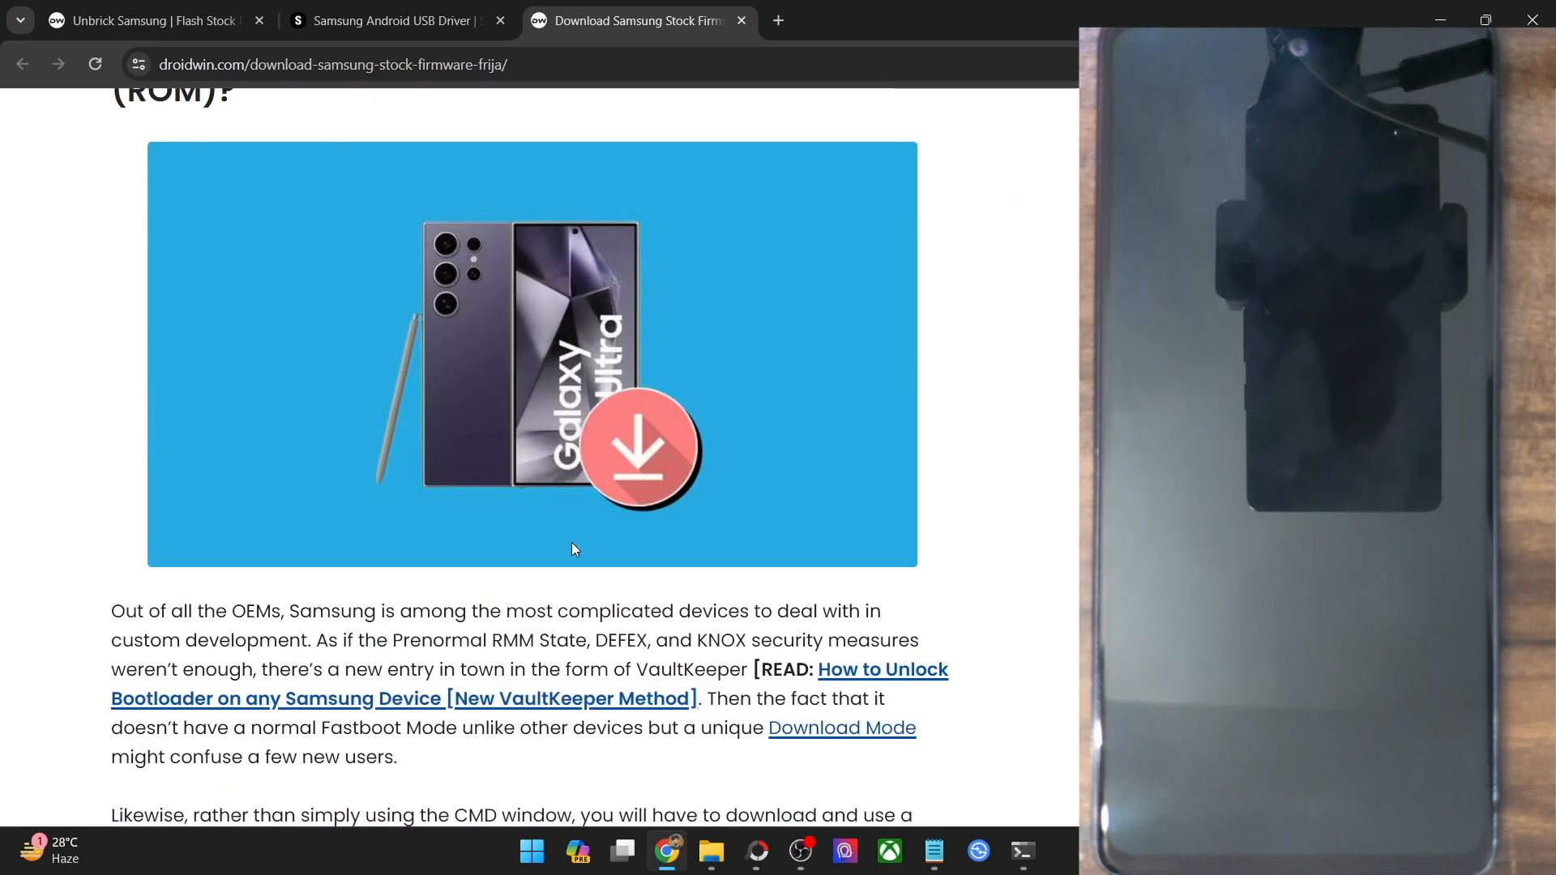
scroll(572, 550, down, 6)
scroll(577, 547, down, 3)
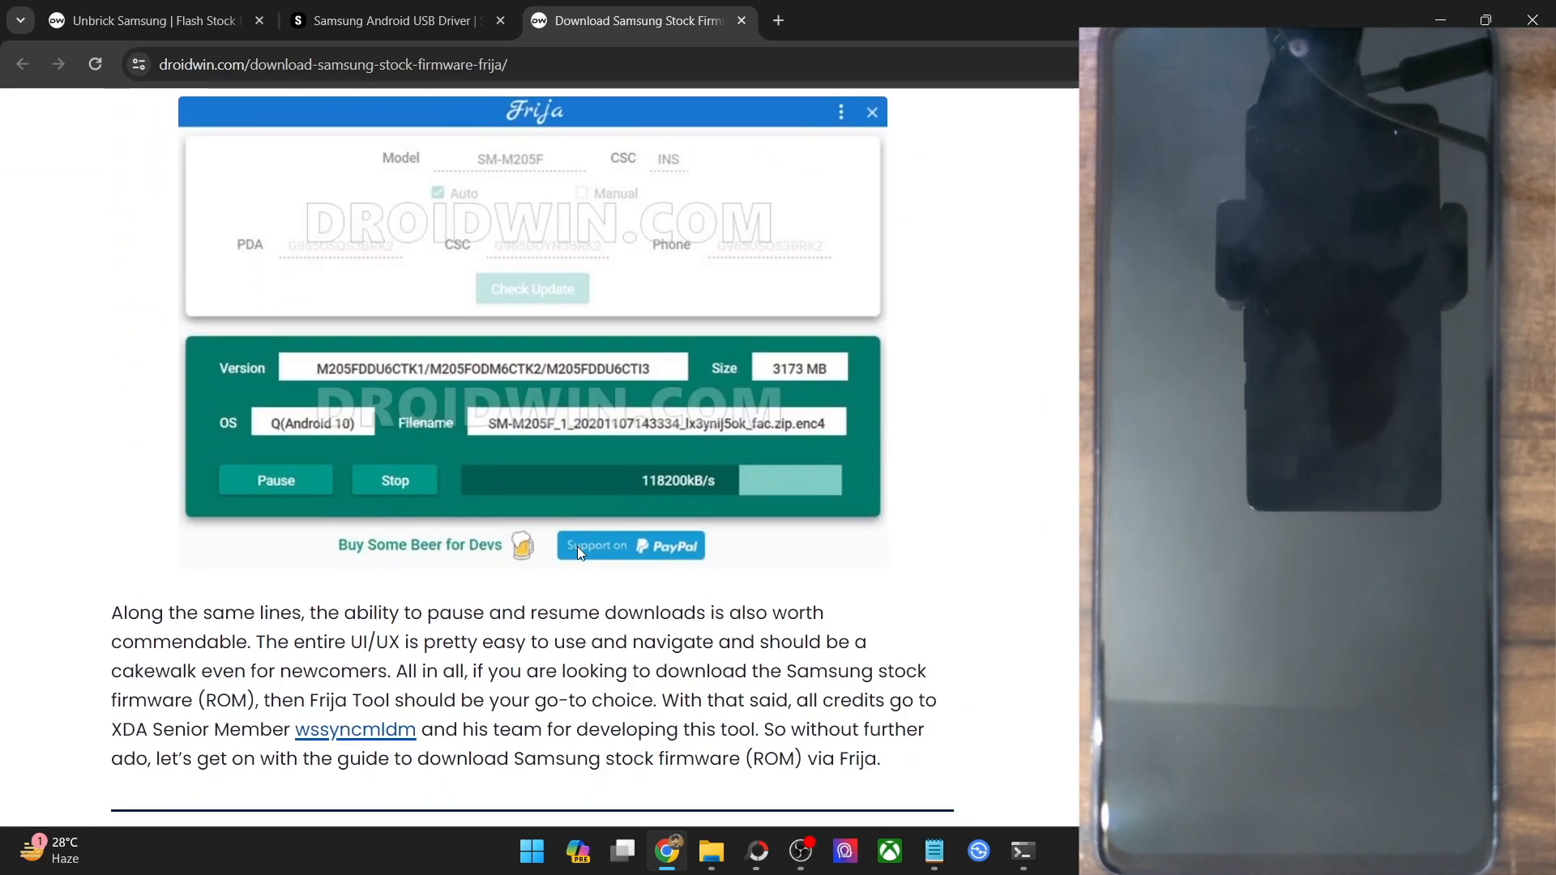
scroll(577, 556, down, 6)
scroll(1031, 615, down, 3)
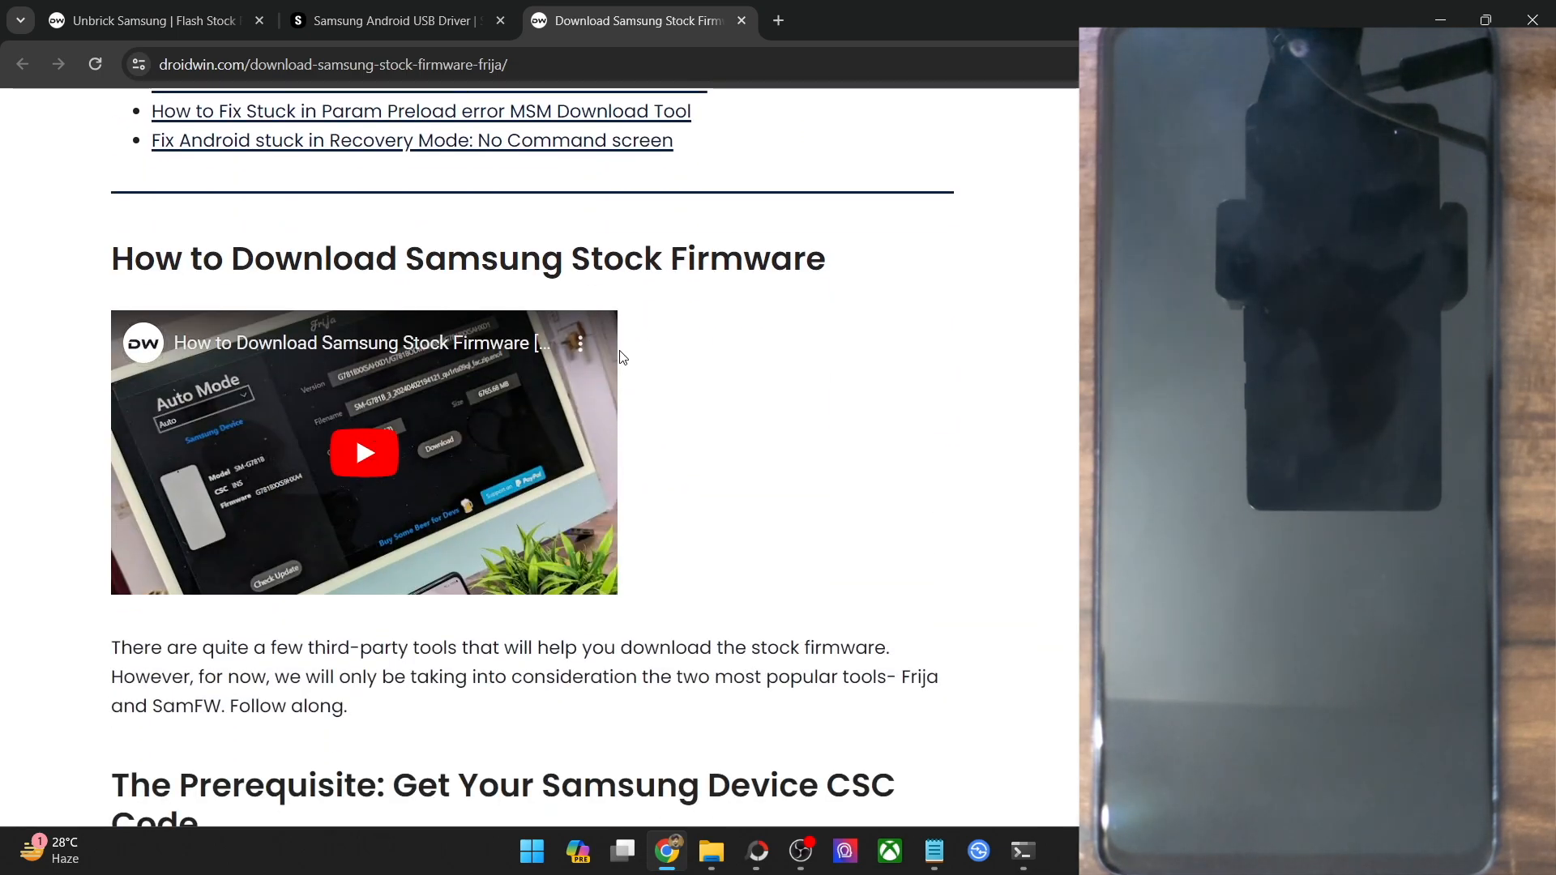
scroll(623, 357, down, 3)
scroll(623, 357, down, 1)
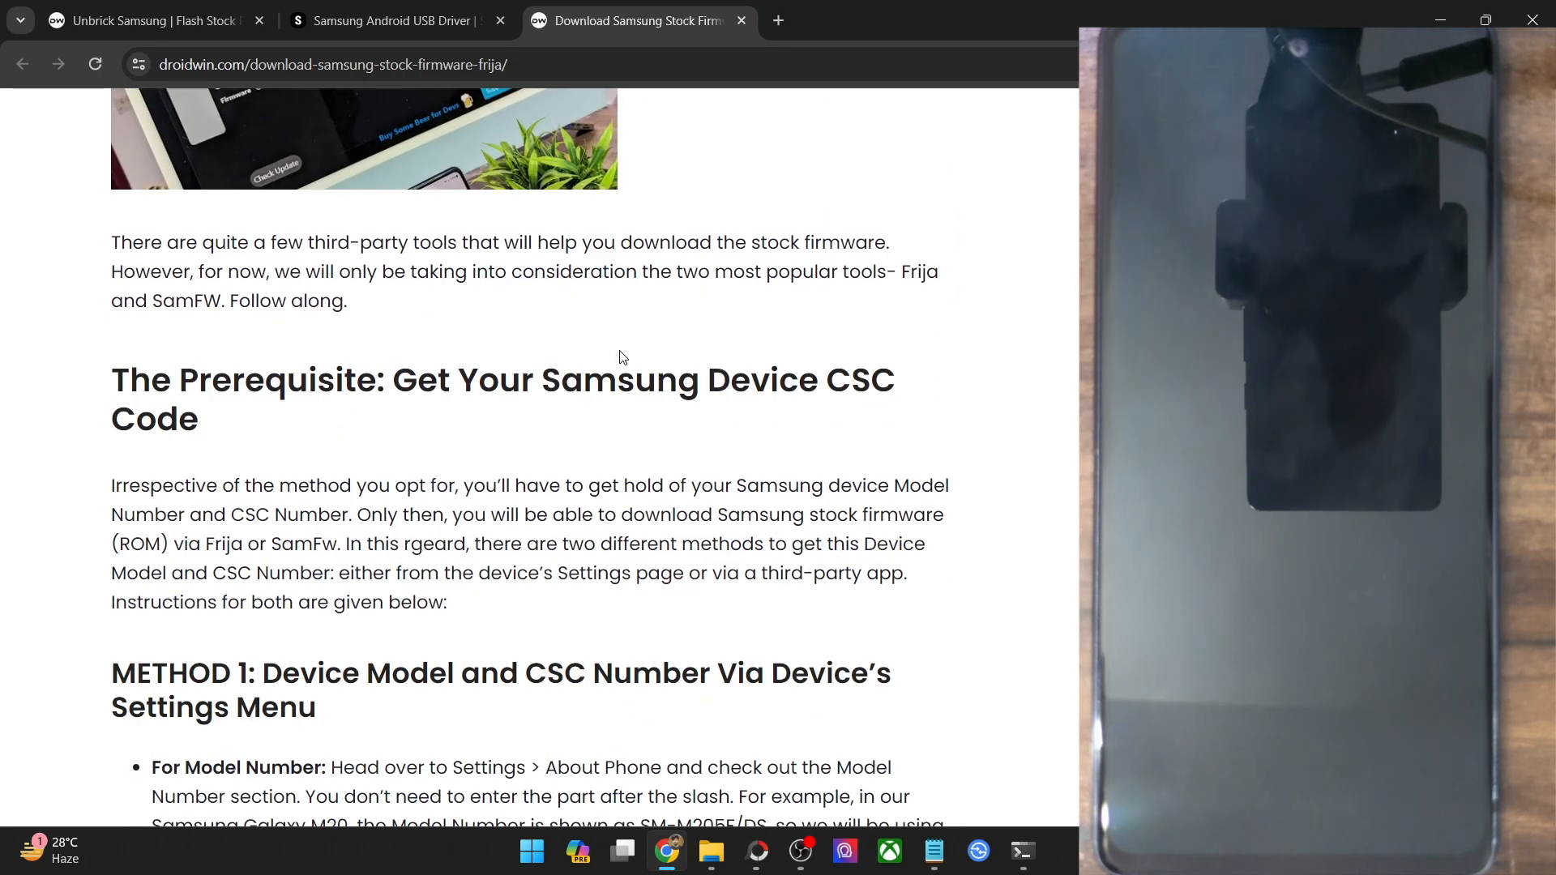
scroll(623, 357, down, 5)
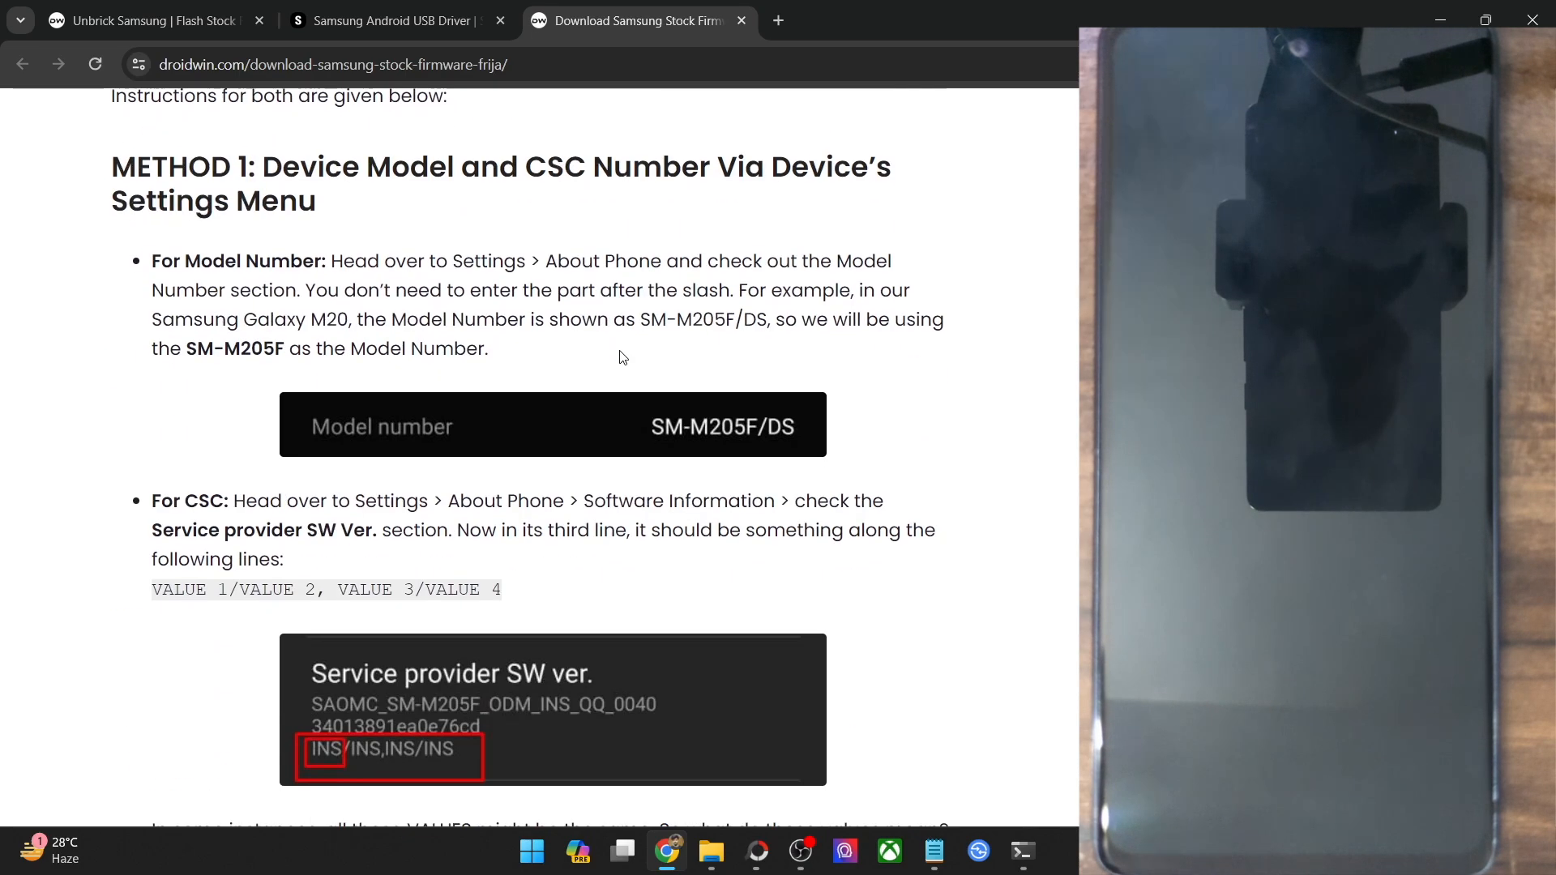
scroll(631, 242, down, 1)
scroll(631, 241, down, 8)
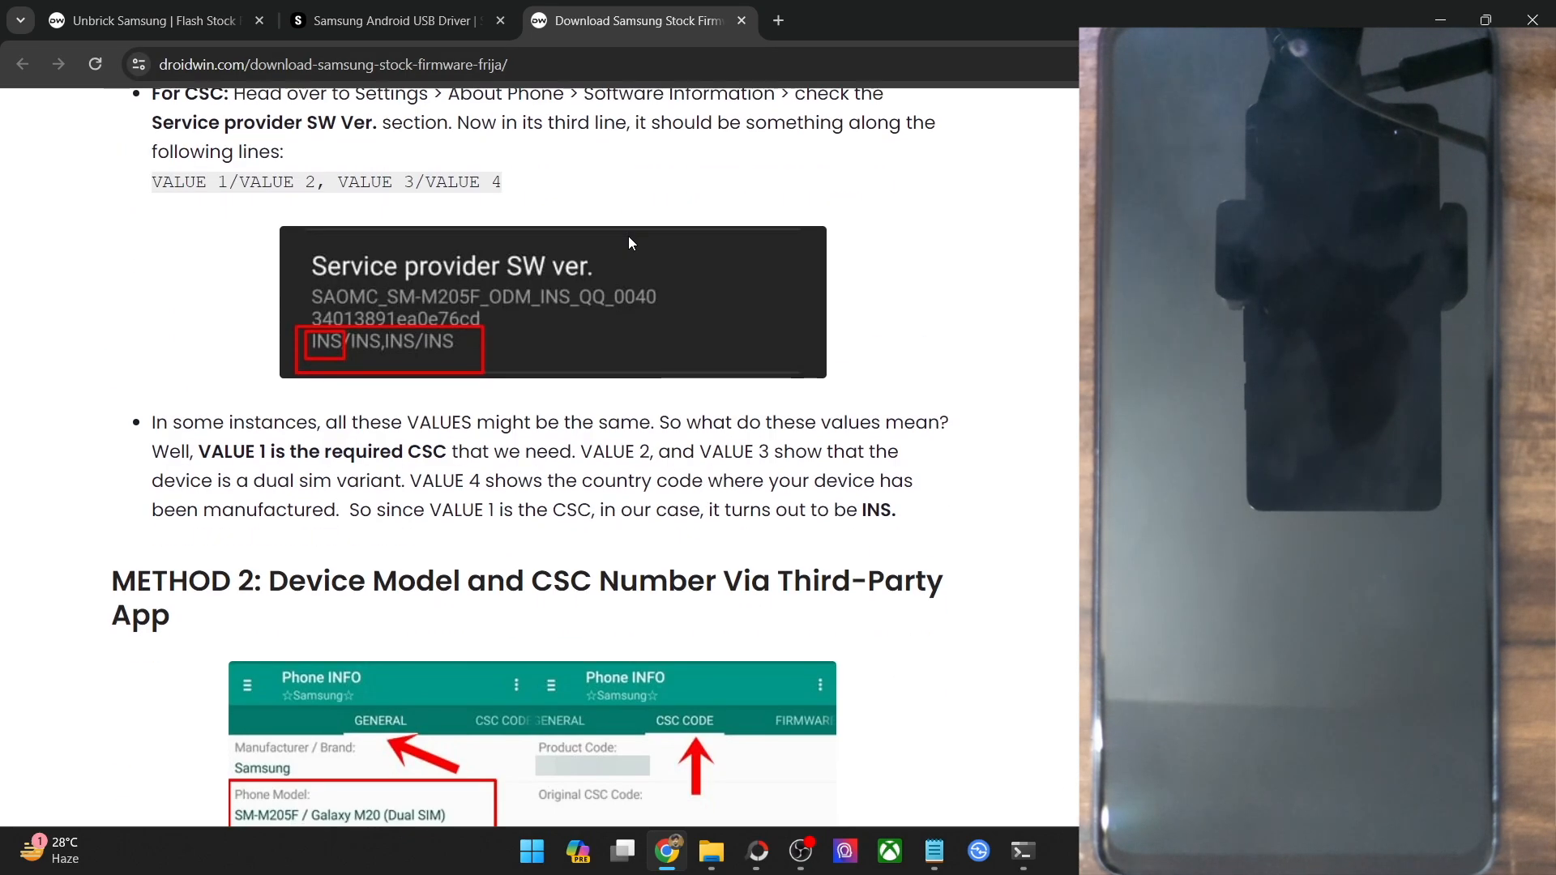
scroll(631, 242, down, 4)
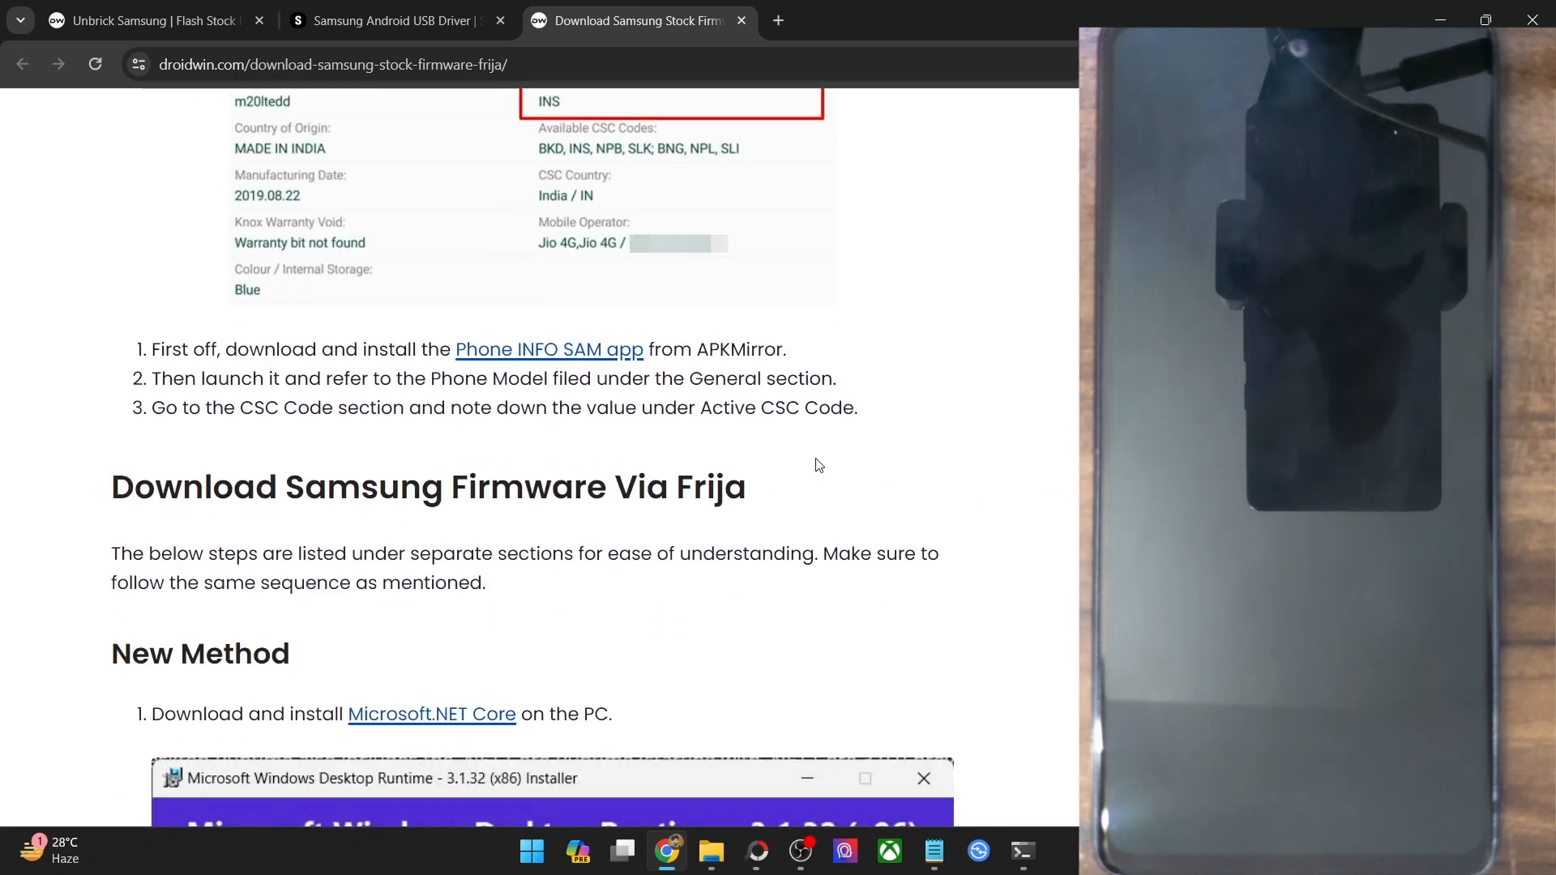
double_click(711, 487)
Launch Frija from the extracted Frija_v2.0.23364.3 folder in the Compressed downloads folder
click(711, 851)
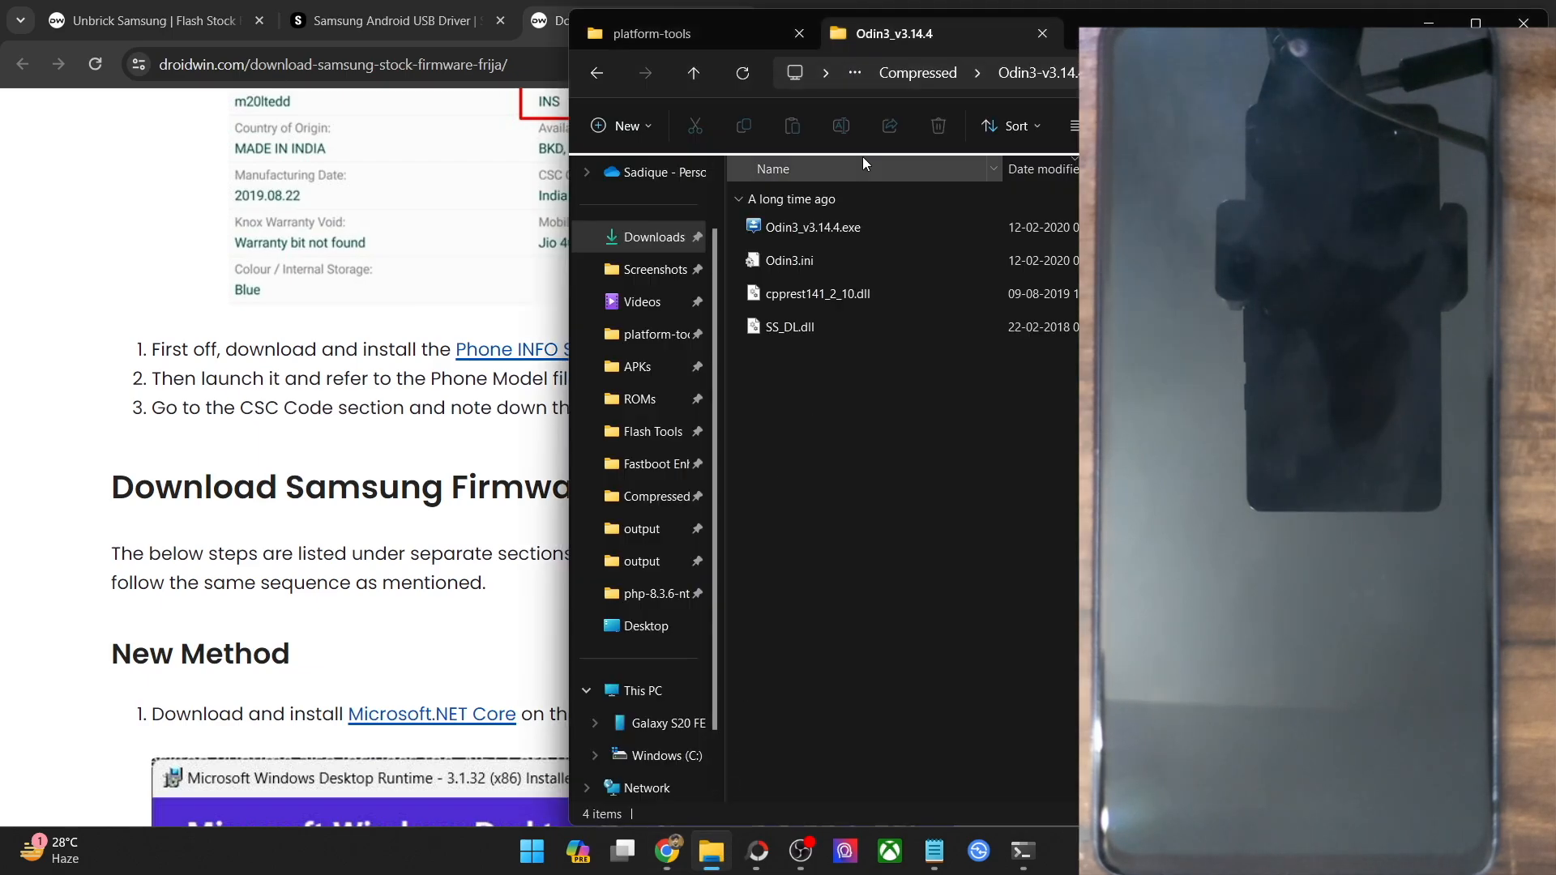
click(592, 81)
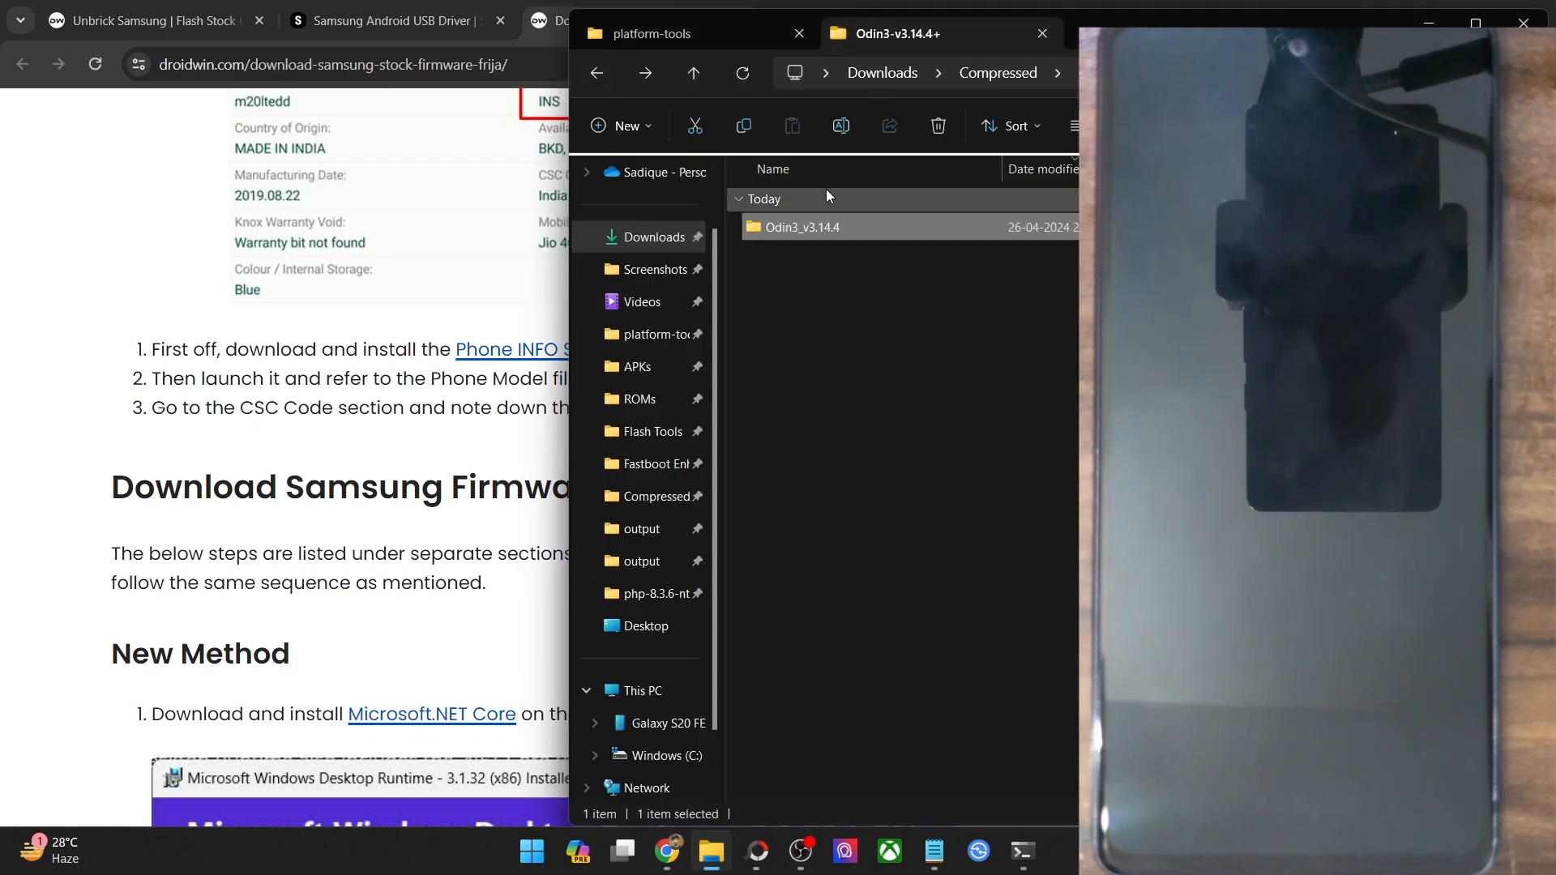
click(605, 81)
click(785, 394)
double_click(785, 392)
double_click(806, 231)
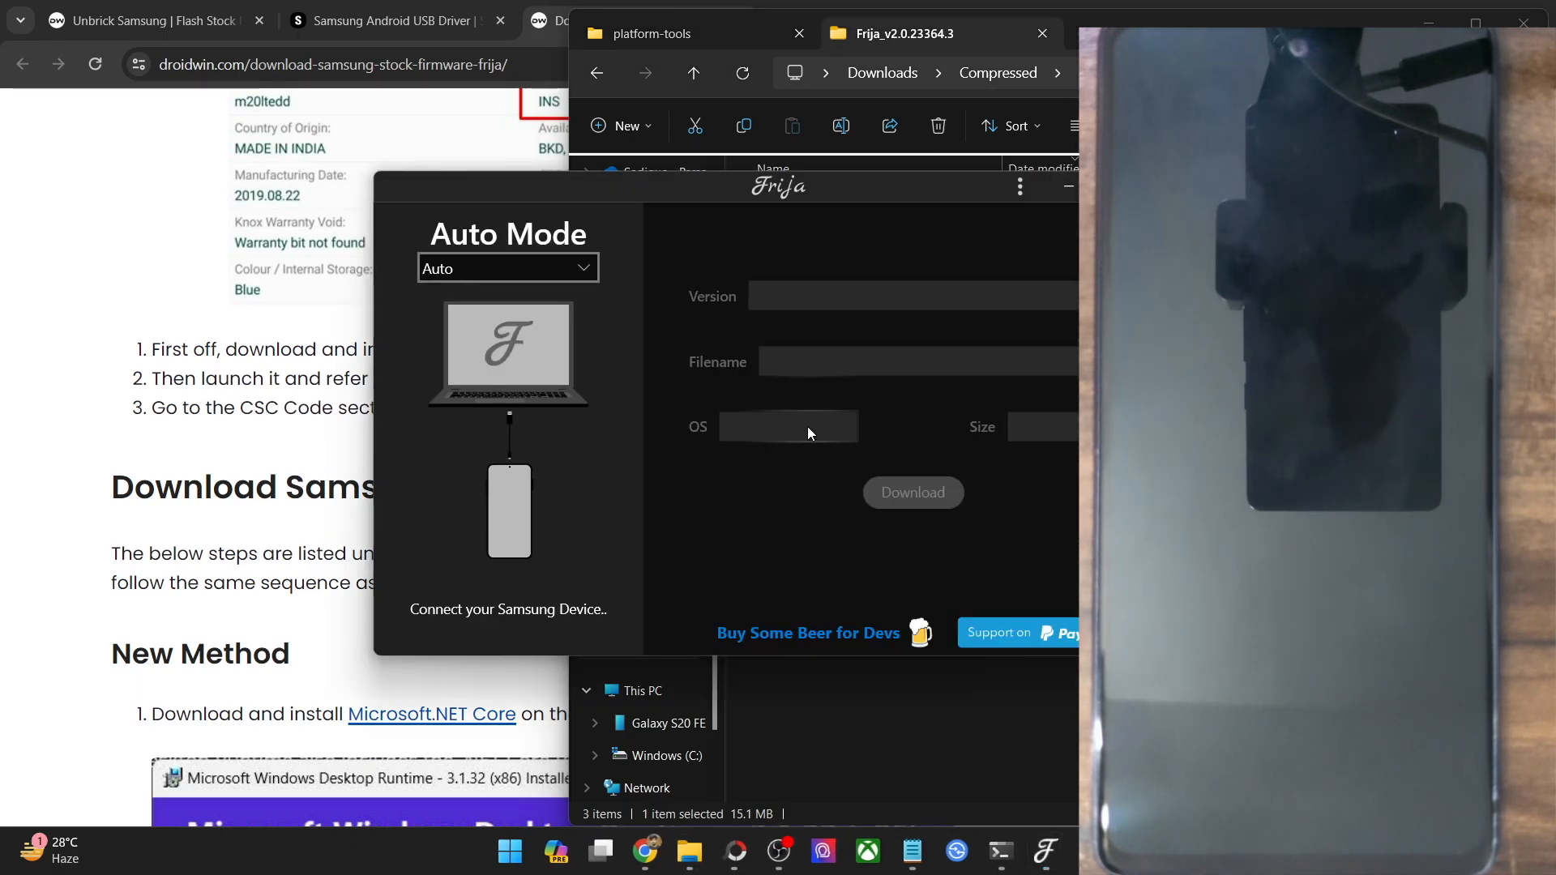
Keep Frija in Auto mode for the USB-connected Samsung phone and check for its firmware update
click(547, 269)
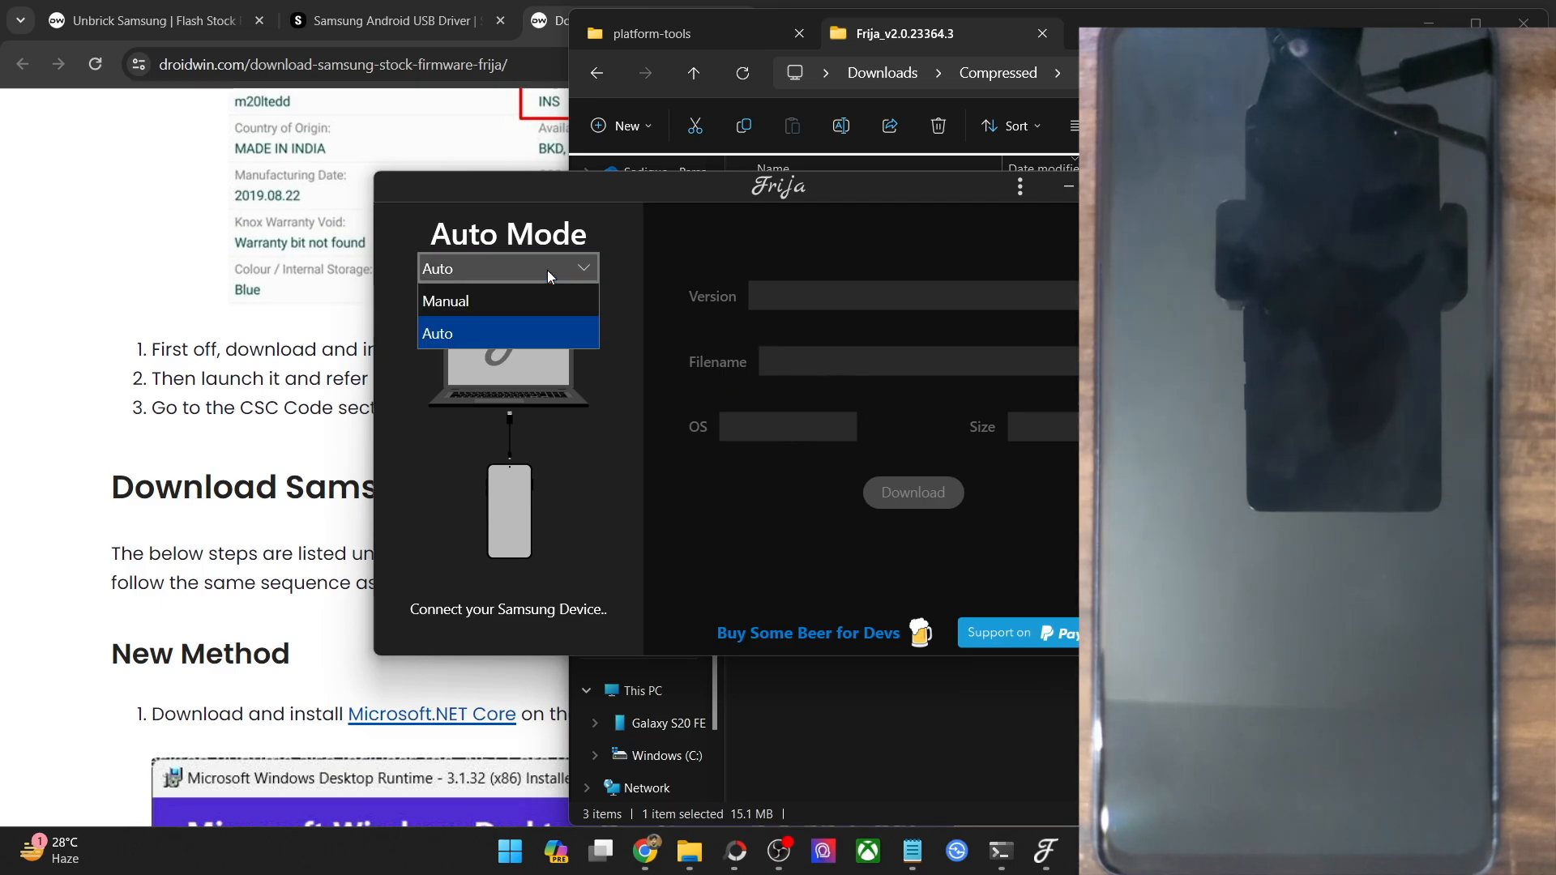
click(518, 334)
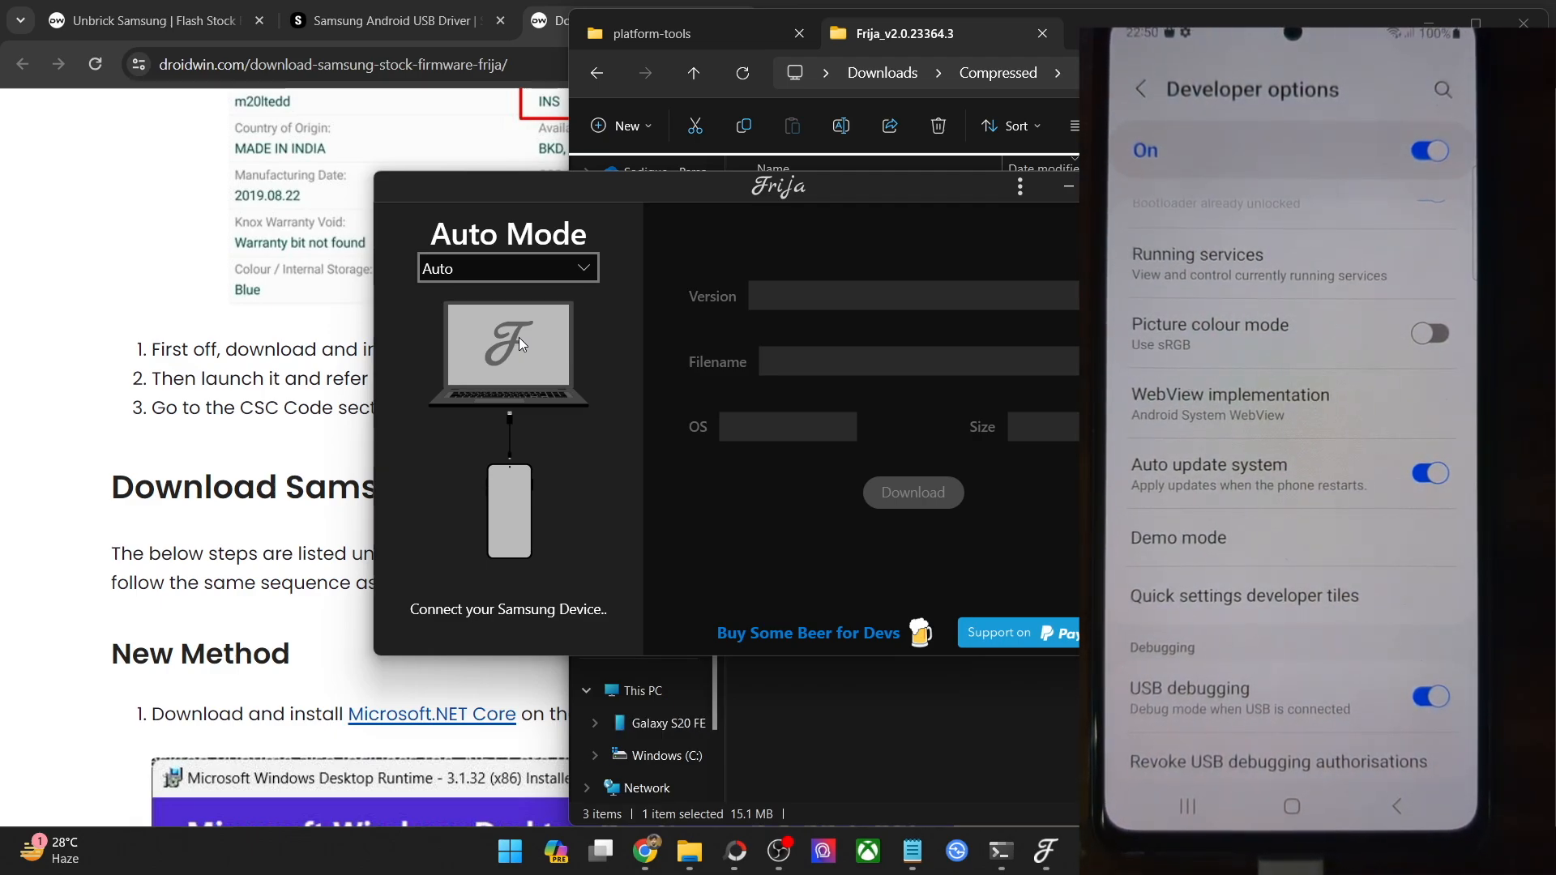
click(555, 260)
click(543, 339)
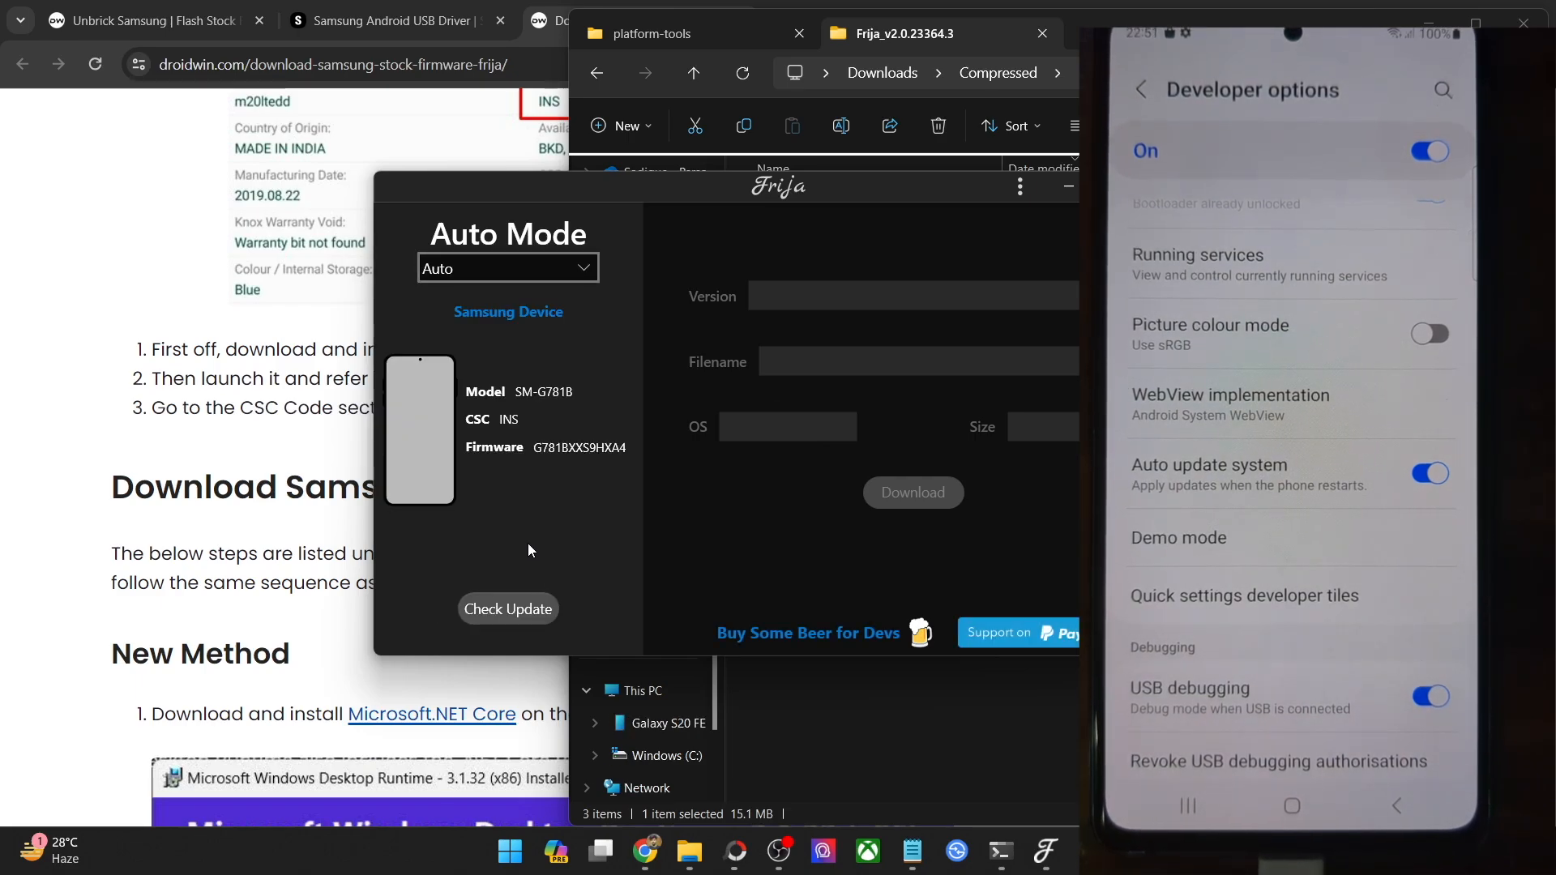
click(525, 606)
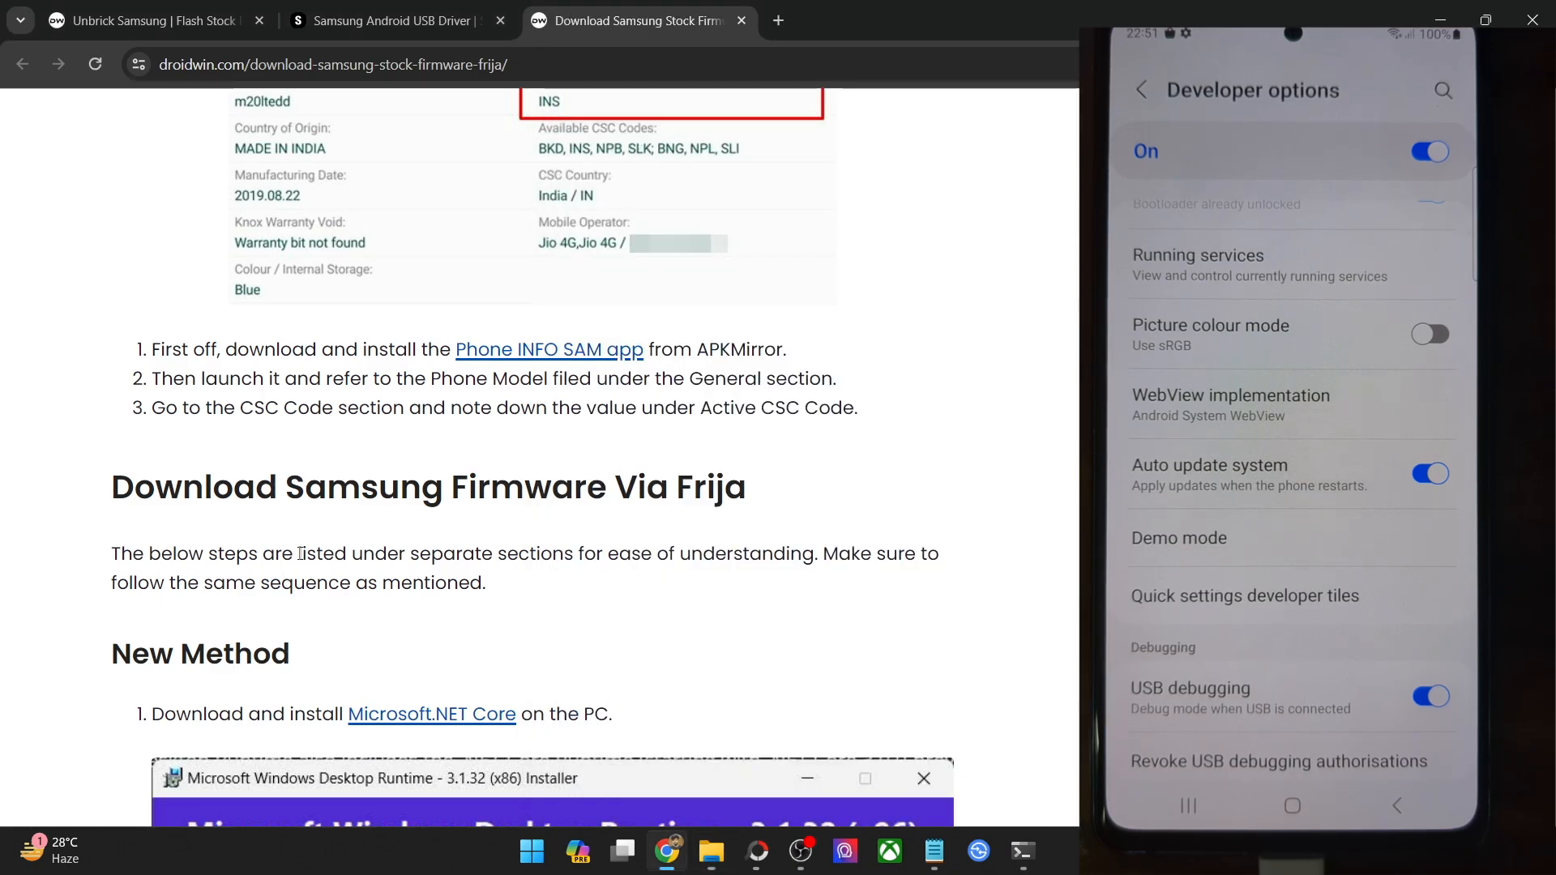
Open the SamFw website in a new tab from the article's Download Samsung Firmware via SamFW section
scroll(387, 491, down, 20)
scroll(387, 492, down, 20)
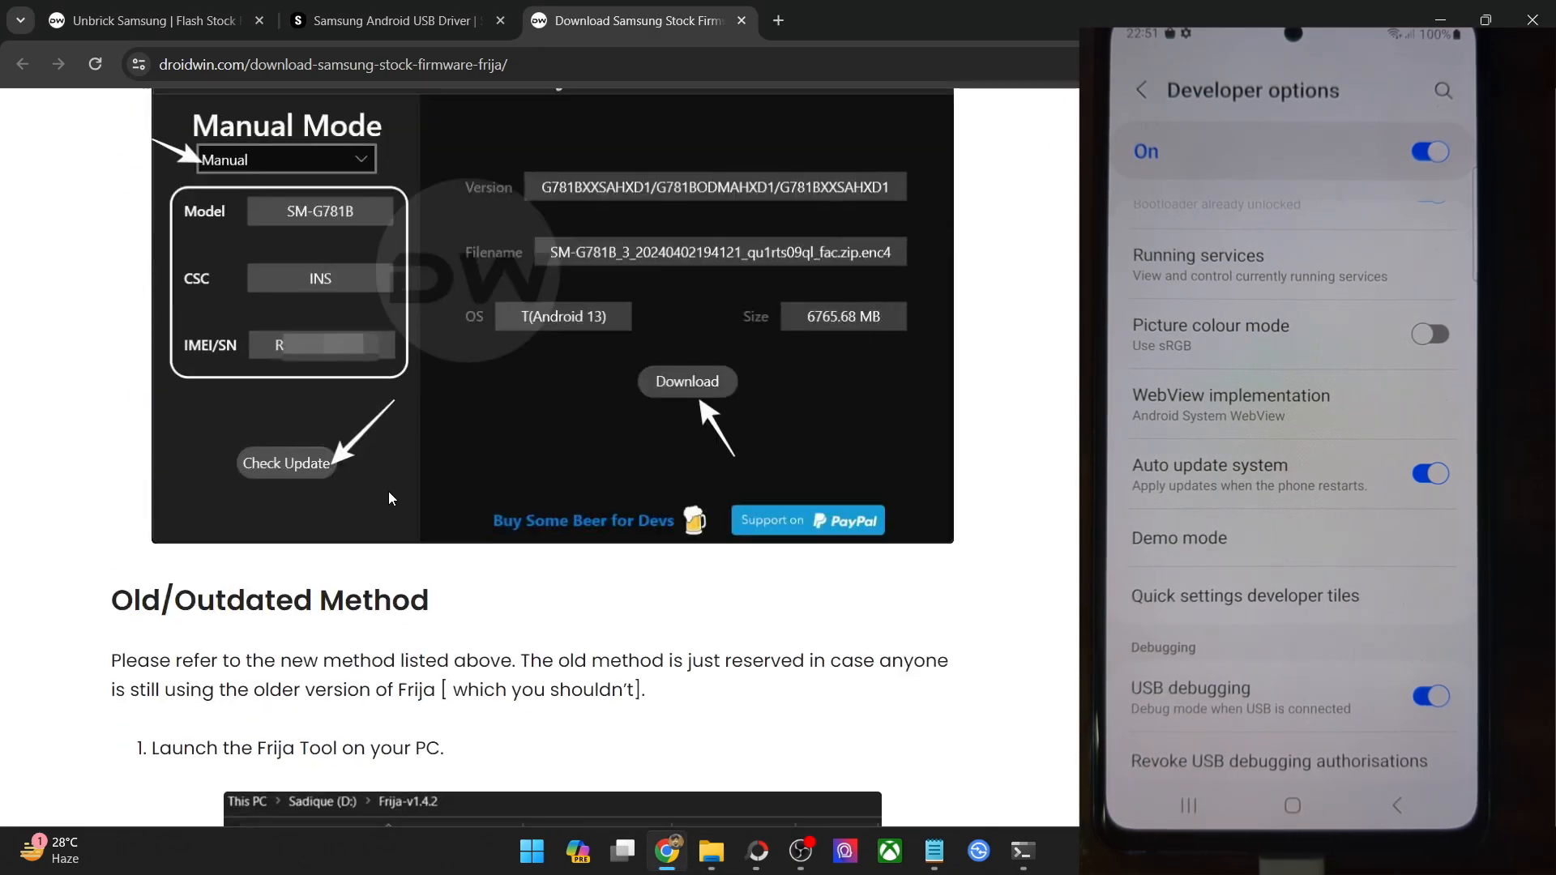
scroll(389, 496, down, 15)
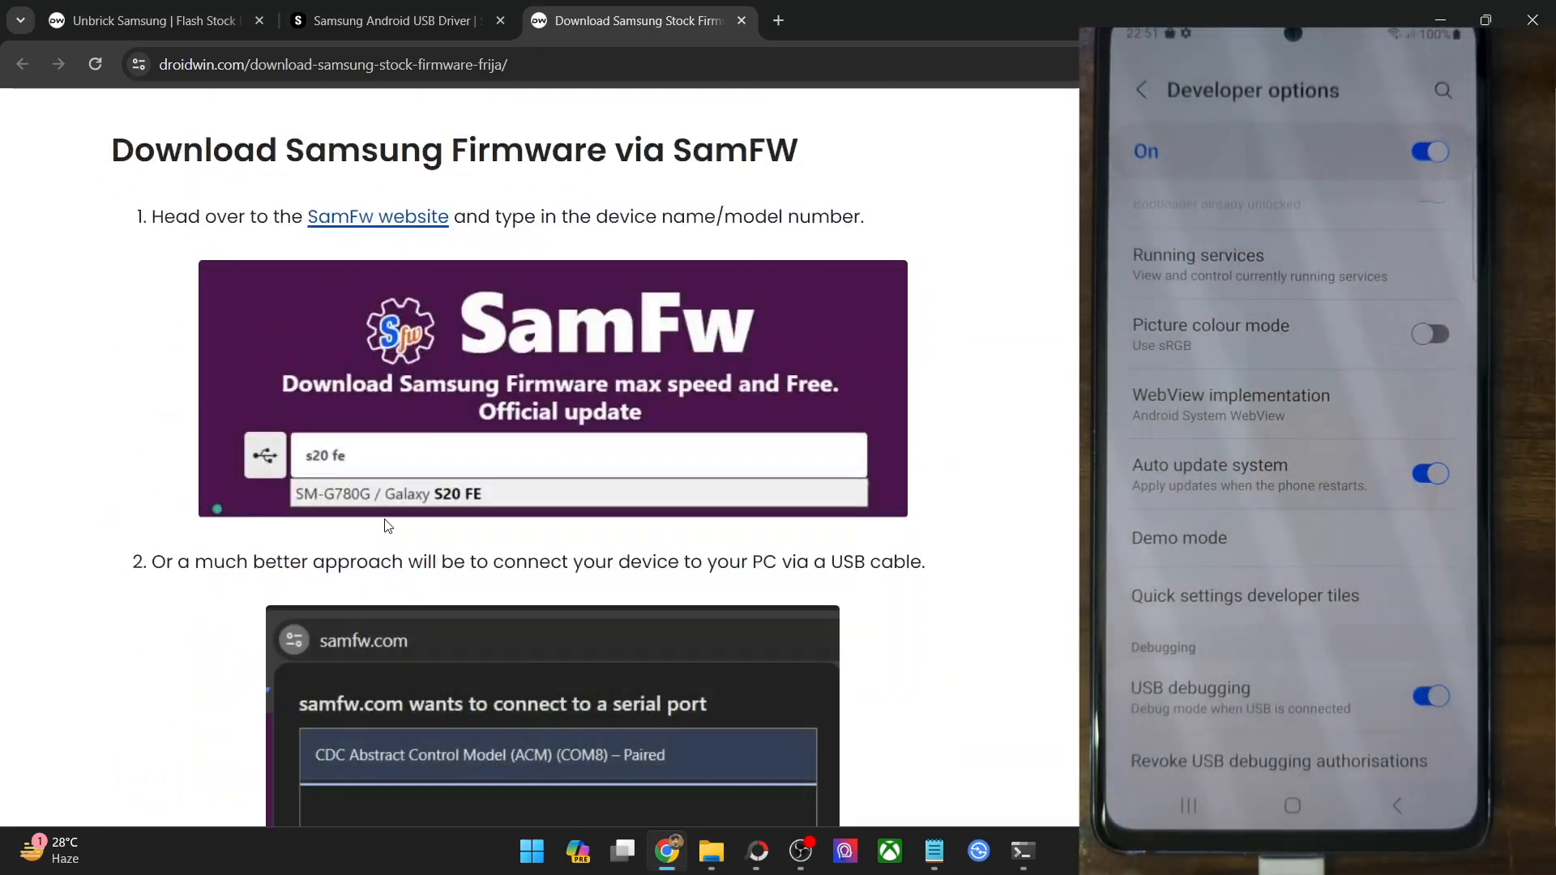
right_click(413, 227)
click(478, 243)
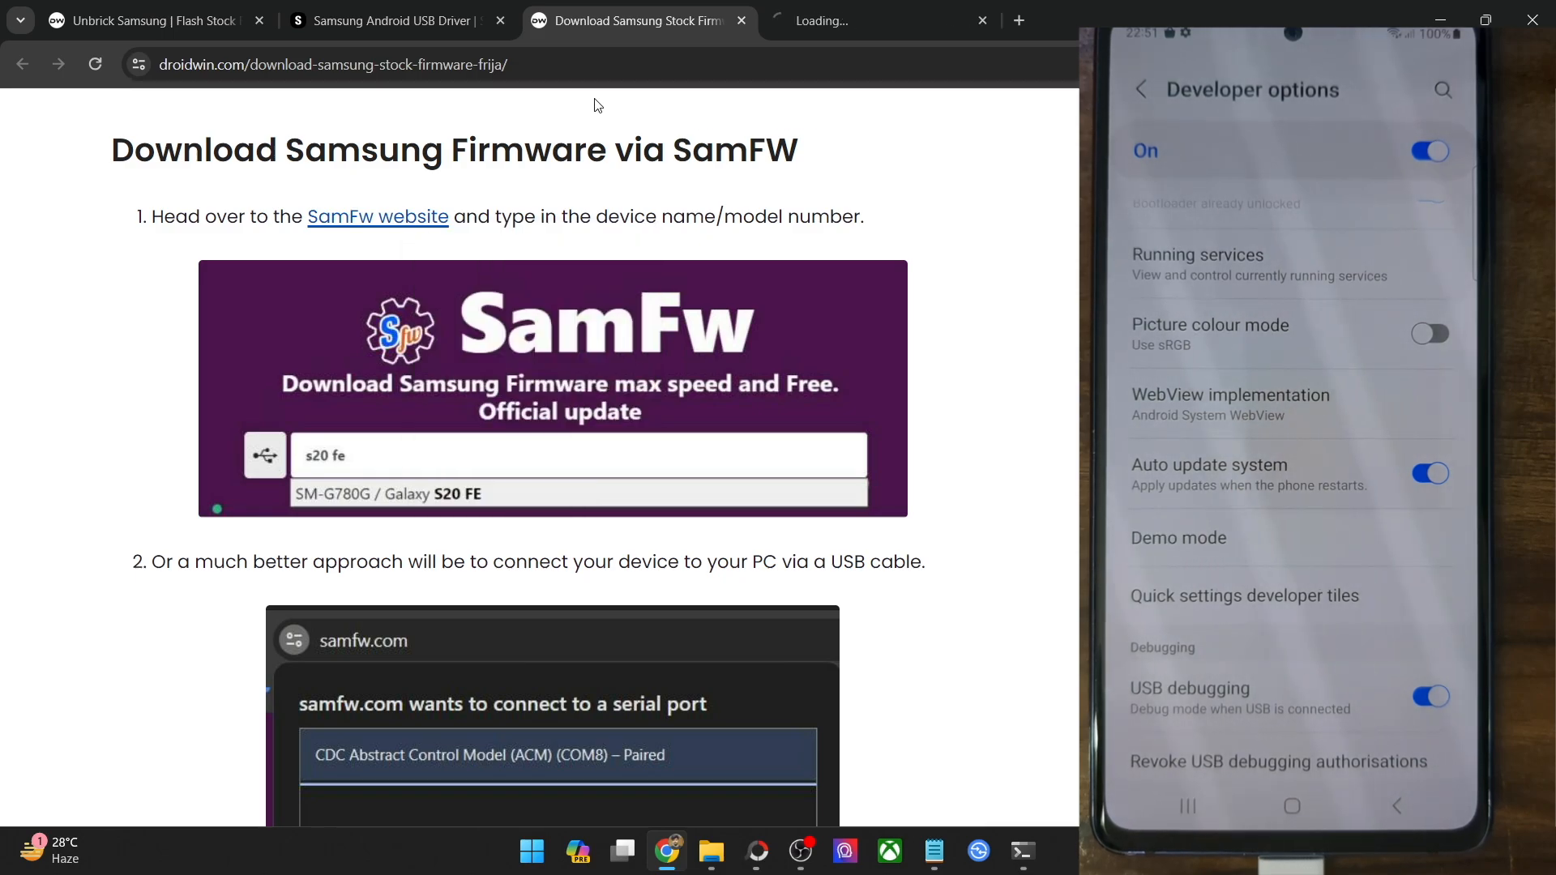
click(843, 21)
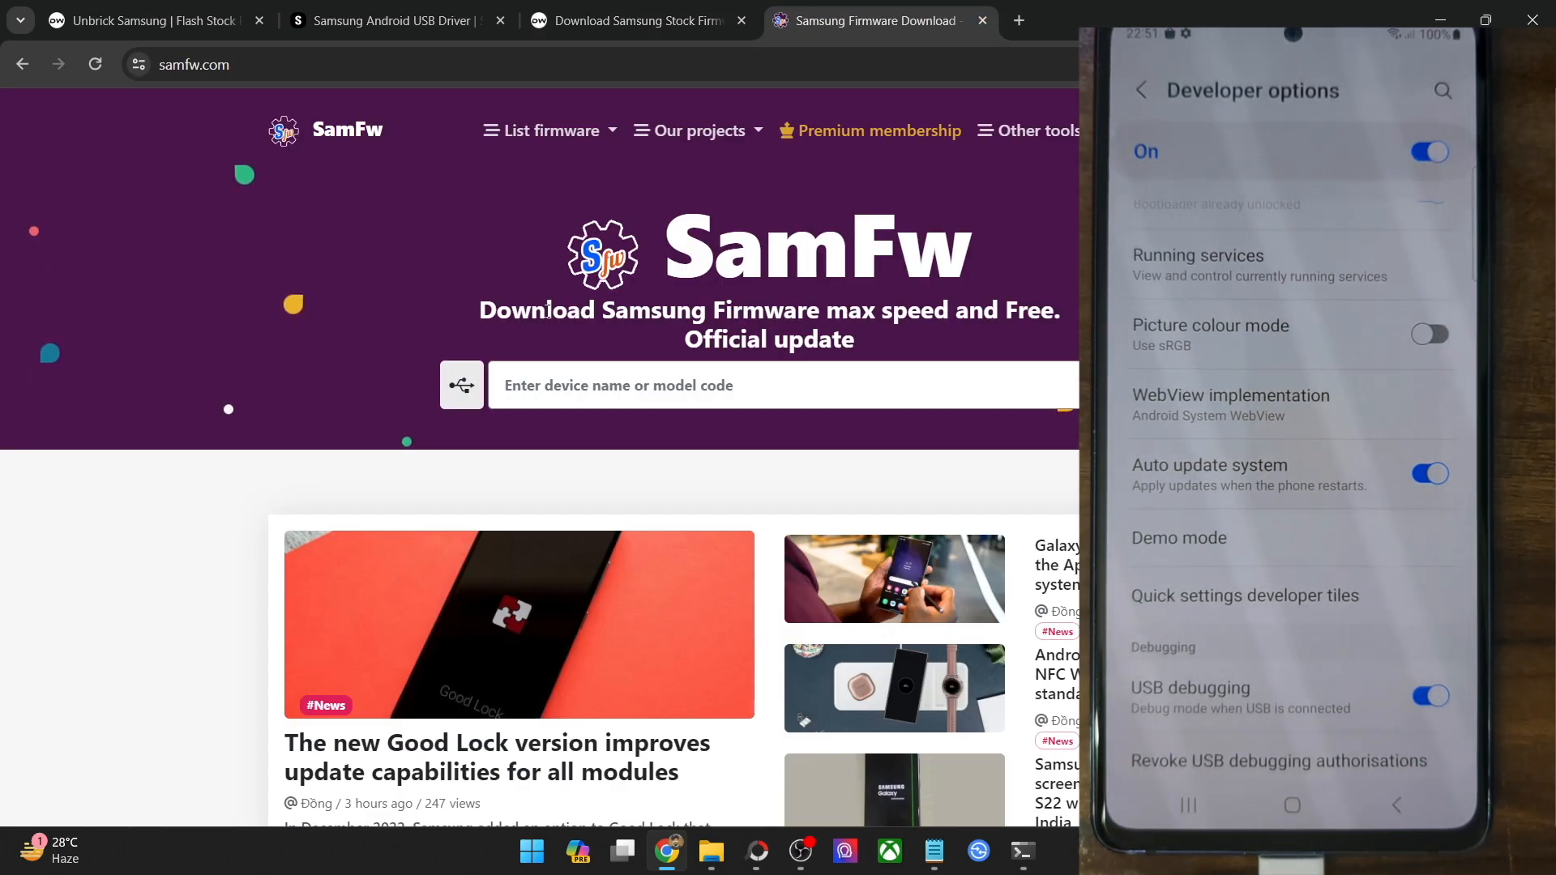
Start SamFw's USB device detection and select CDC Abstract Control Model (ACM) (COM7) as the serial port
click(583, 396)
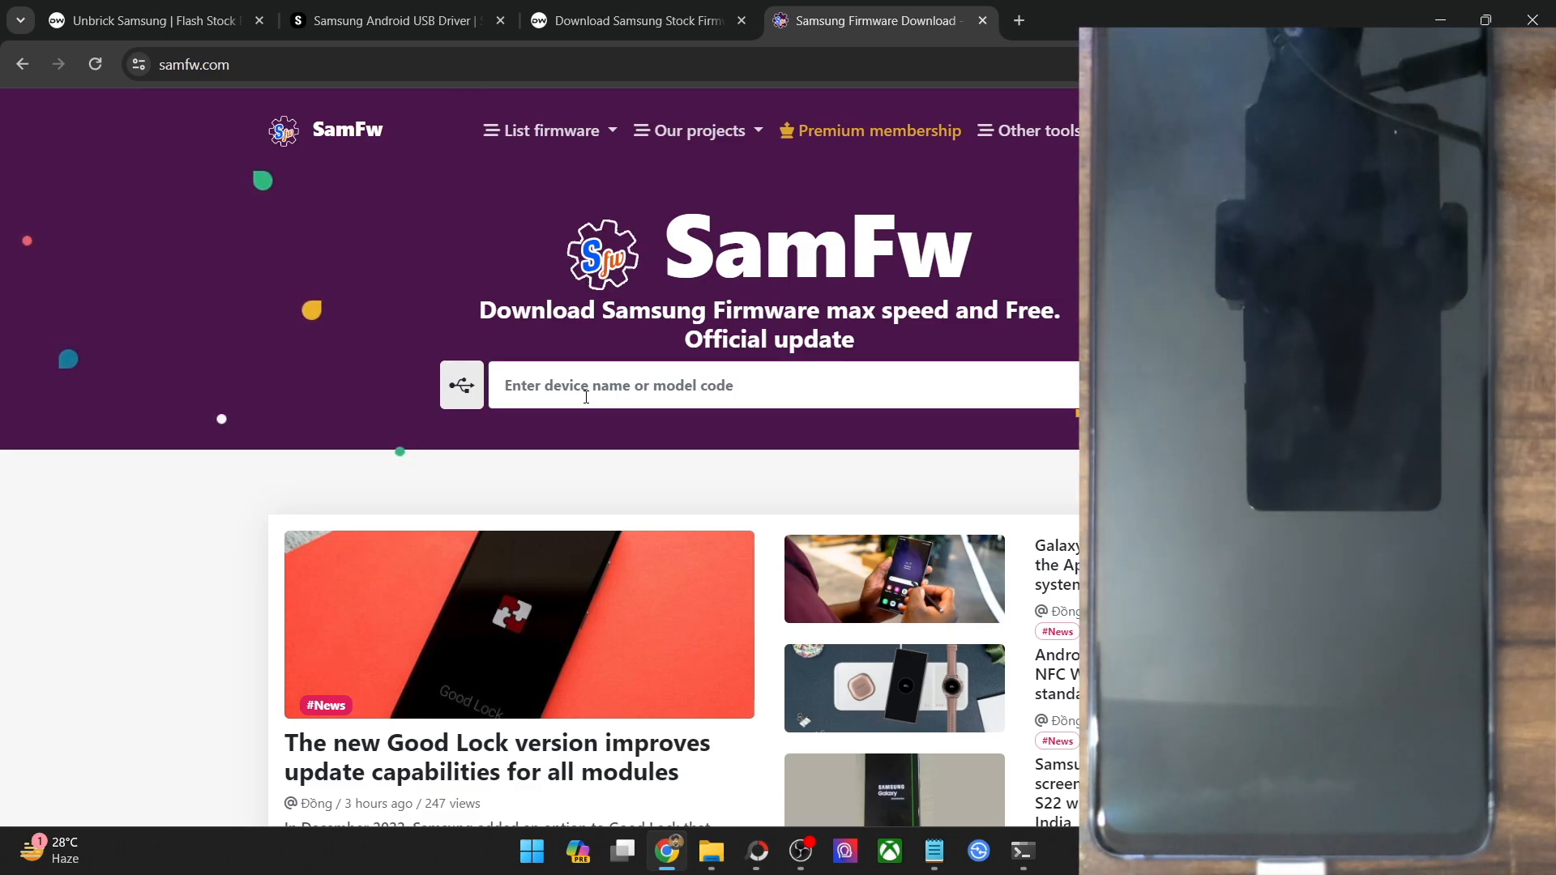
click(469, 393)
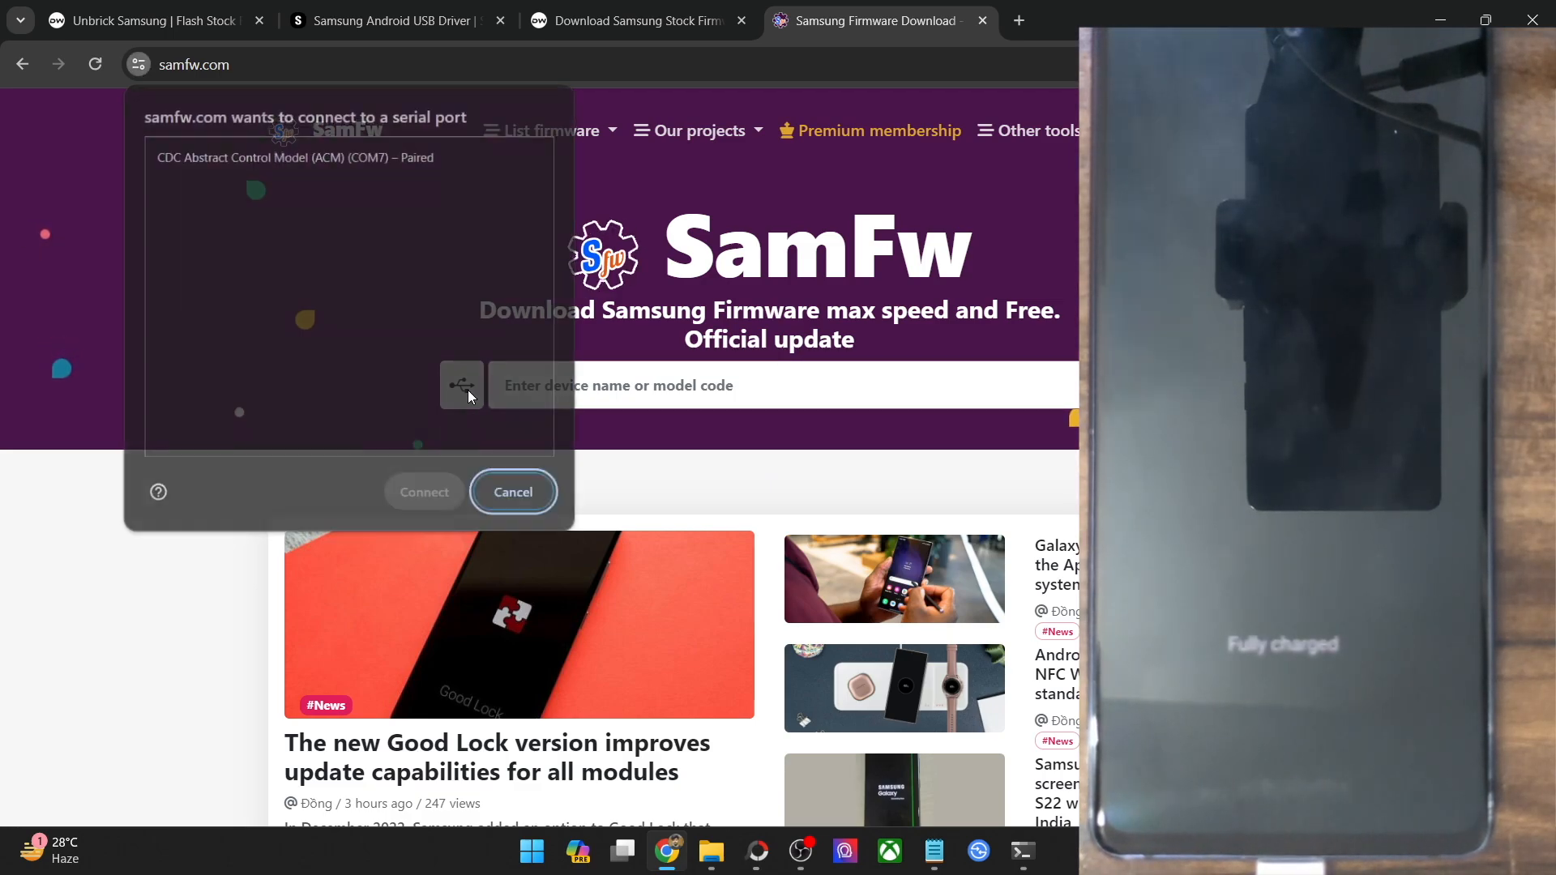
click(376, 167)
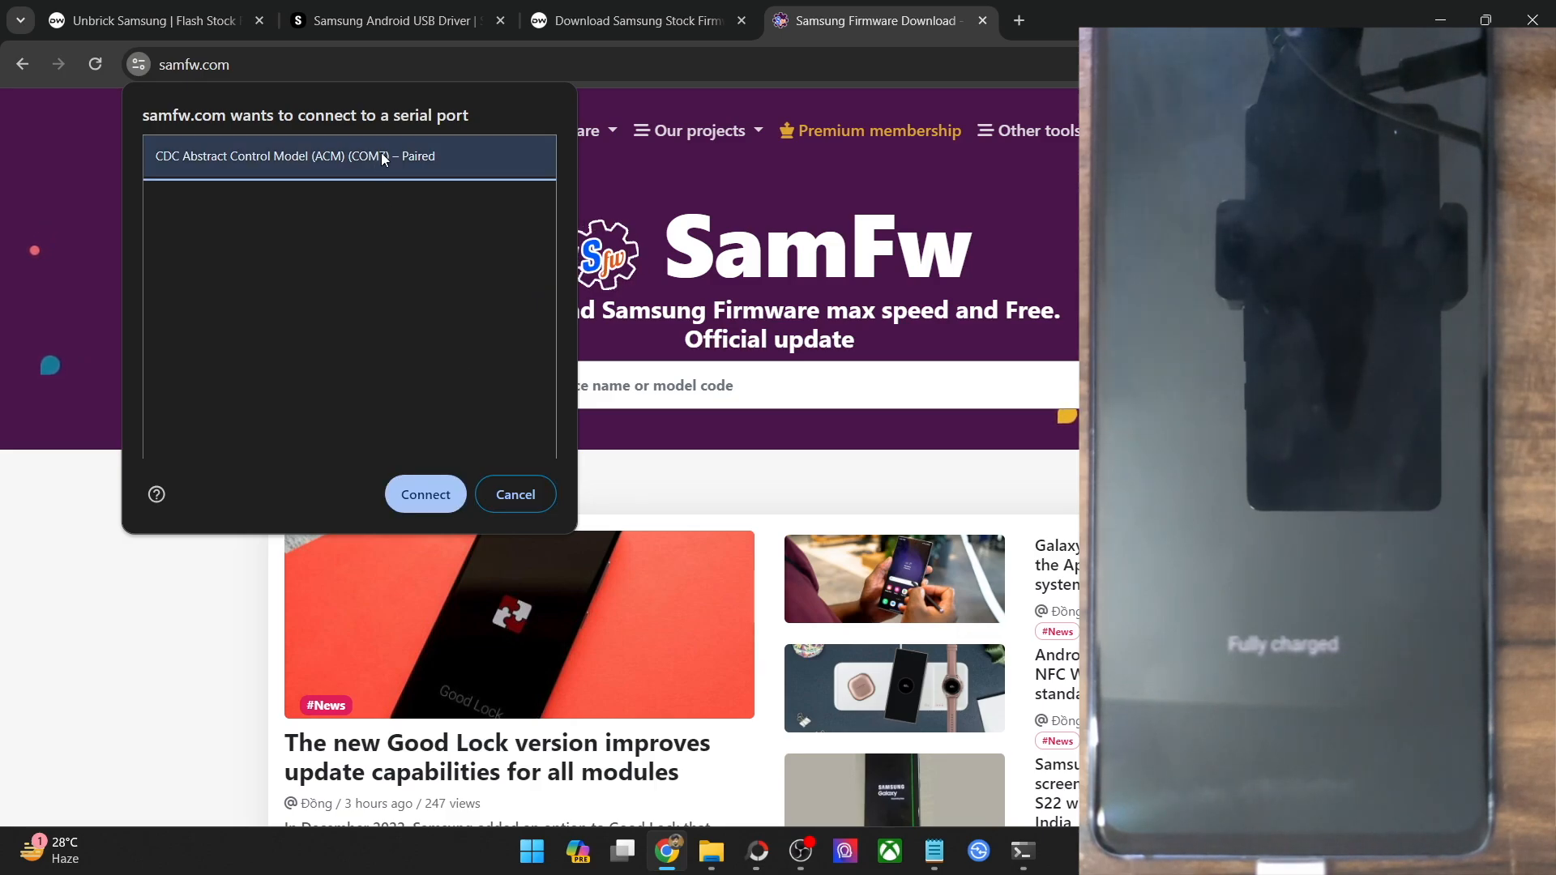
Read the firmware article's SamFw instructions on detecting the device, choosing its CSC and picking a firmware version
click(628, 20)
scroll(604, 450, down, 12)
scroll(604, 452, down, 1)
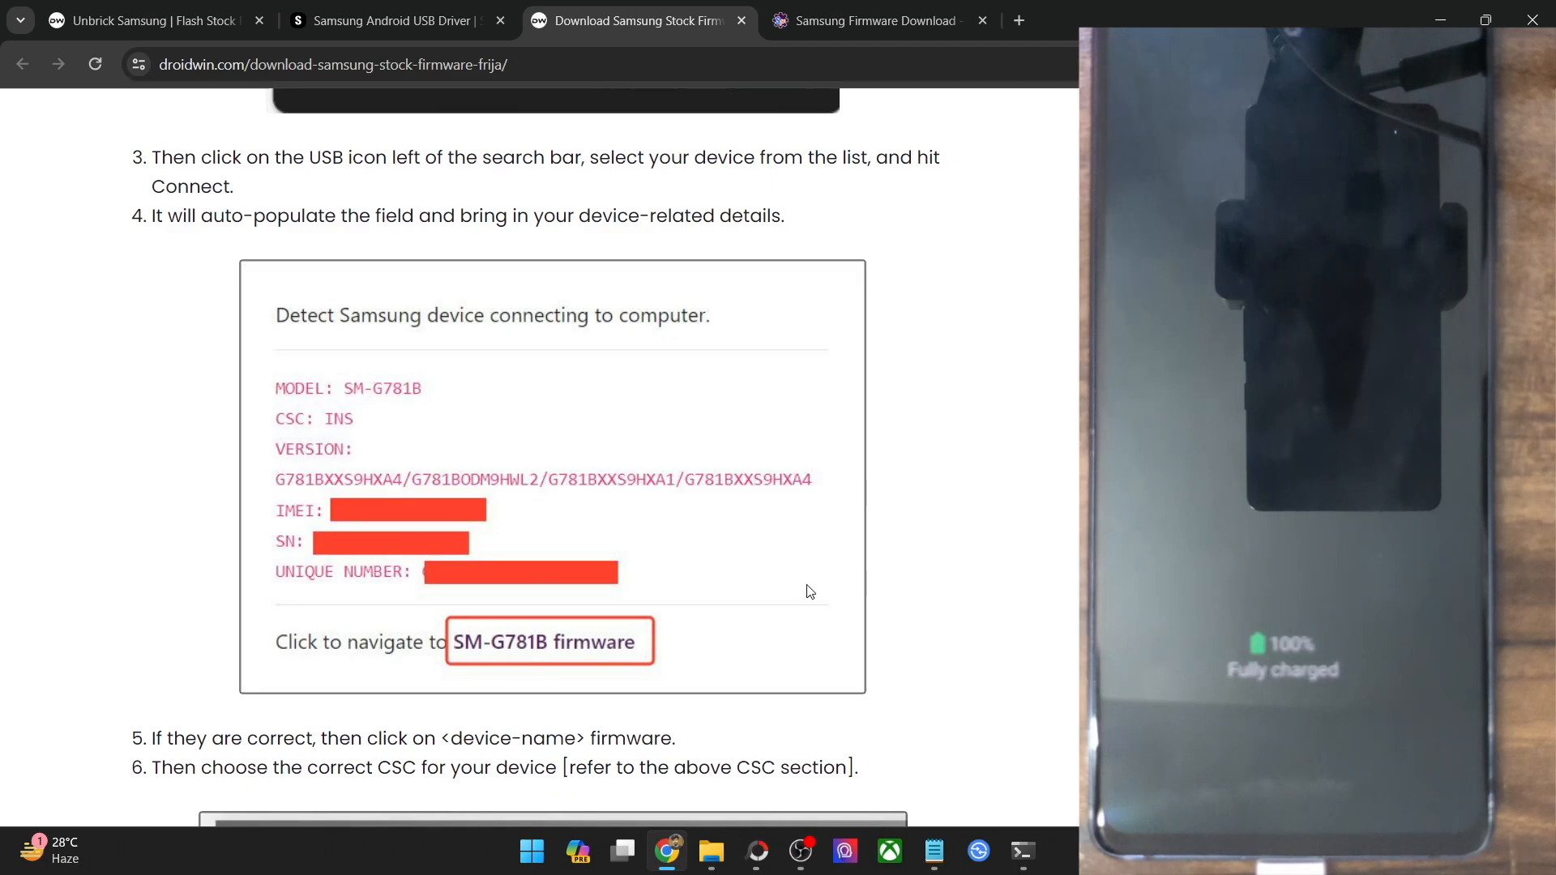
scroll(389, 521, down, 2)
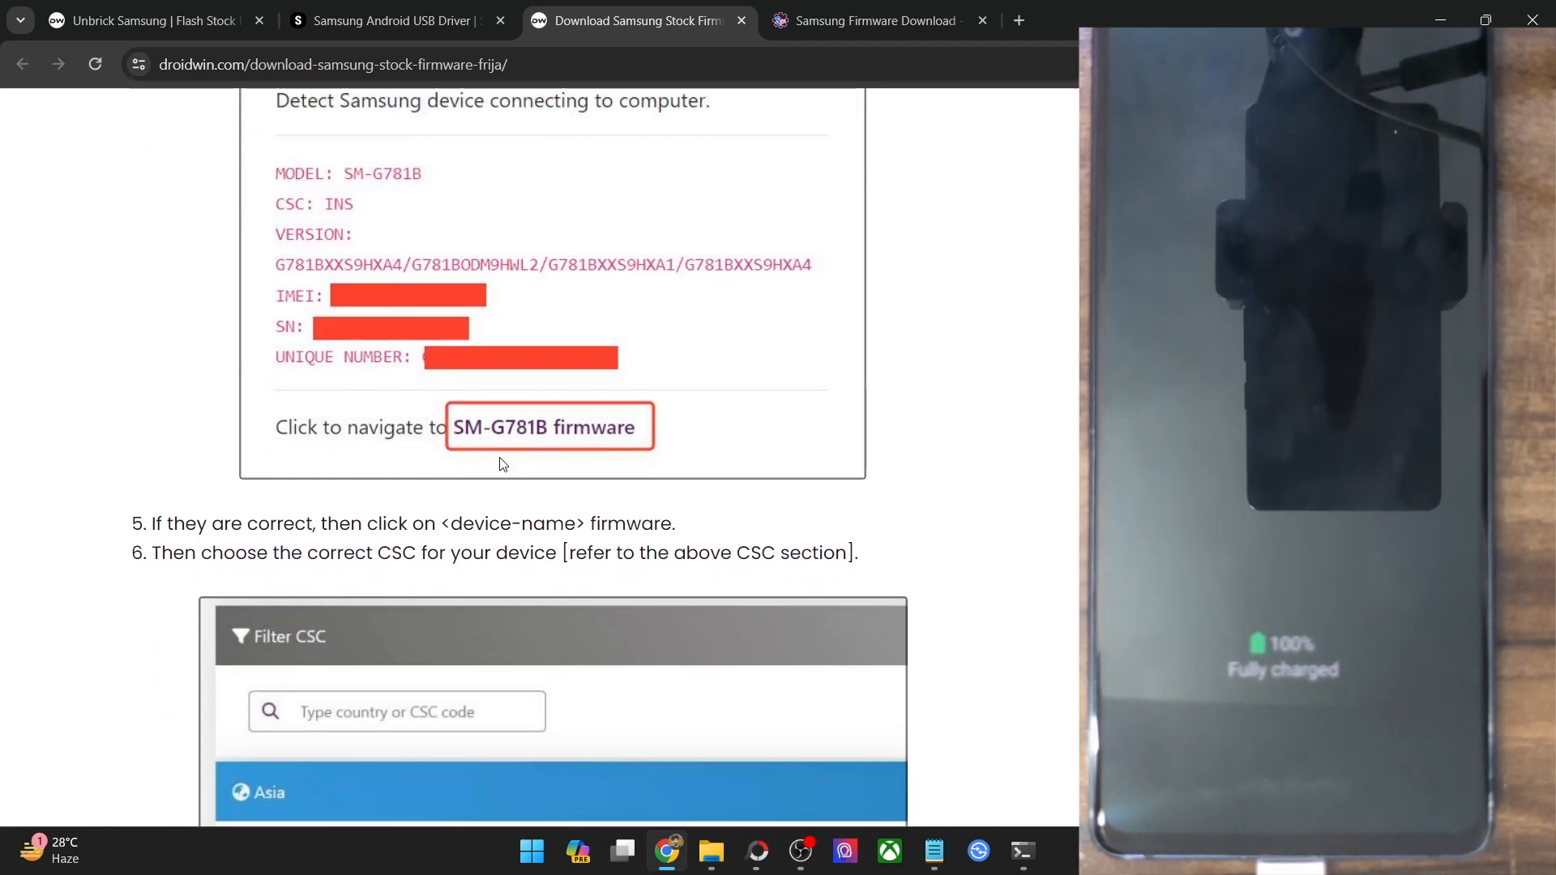
scroll(699, 465, down, 5)
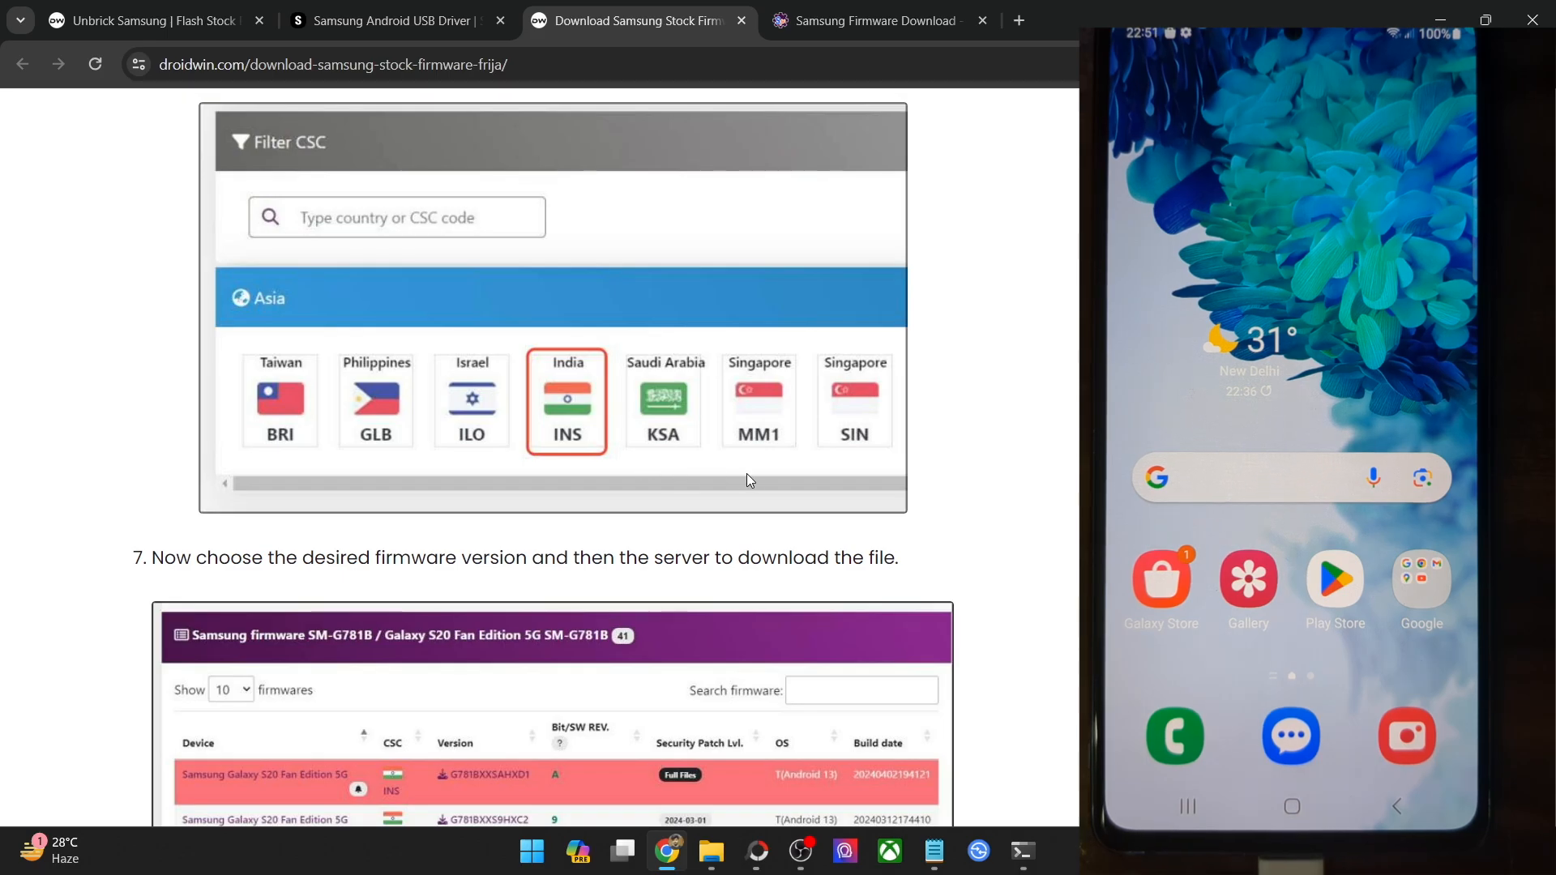
scroll(772, 478, down, 15)
Review the article's Frija instructions and the Method 1 path to the CSC, highlighting the Software Information part
scroll(786, 471, up, 15)
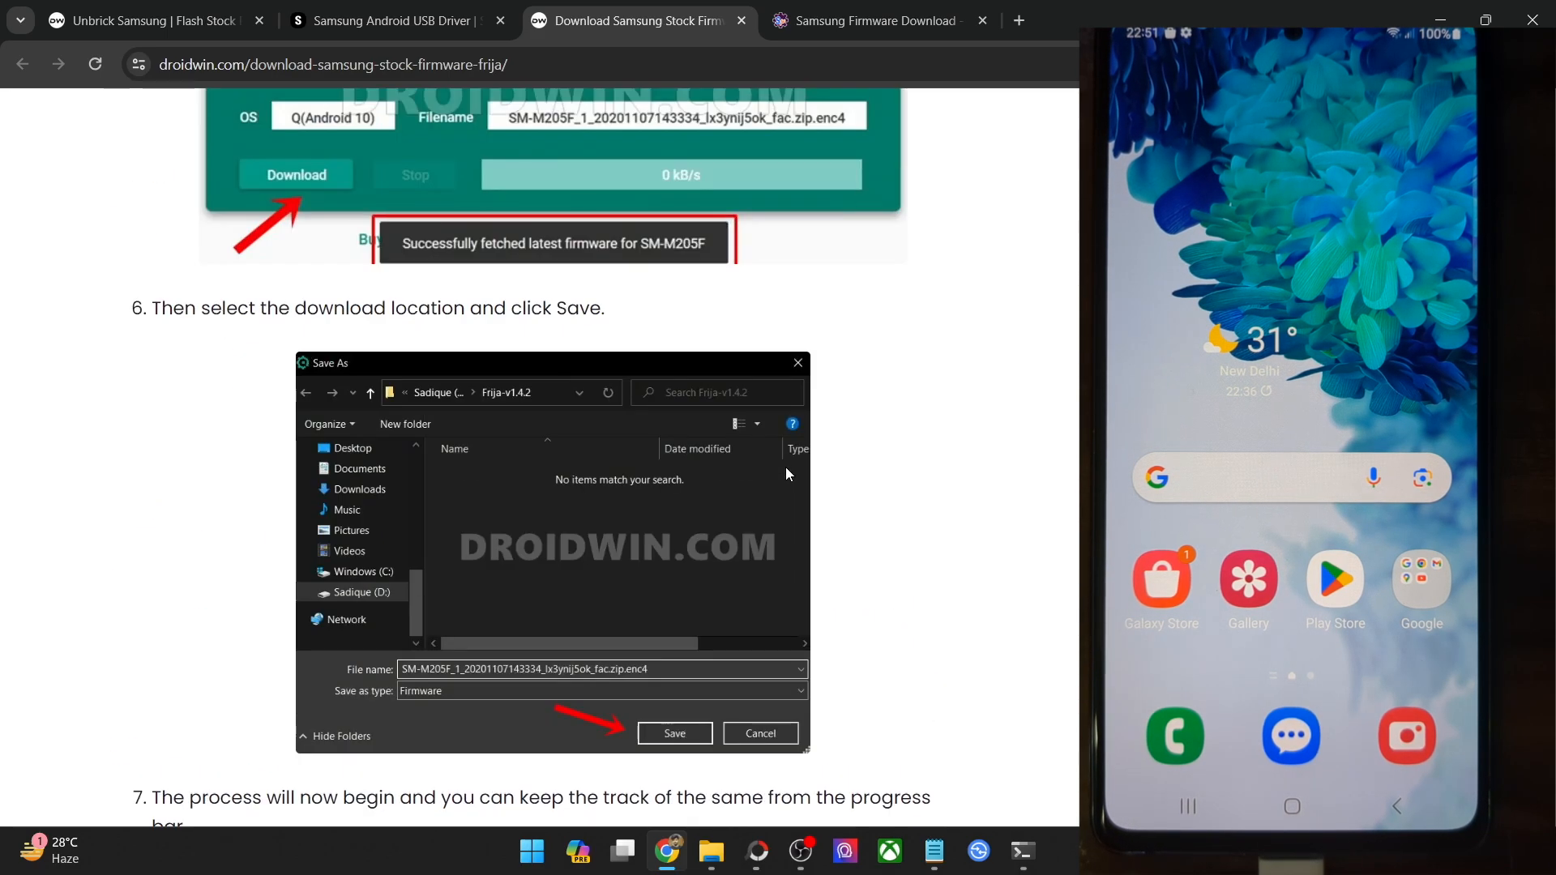
scroll(786, 470, up, 10)
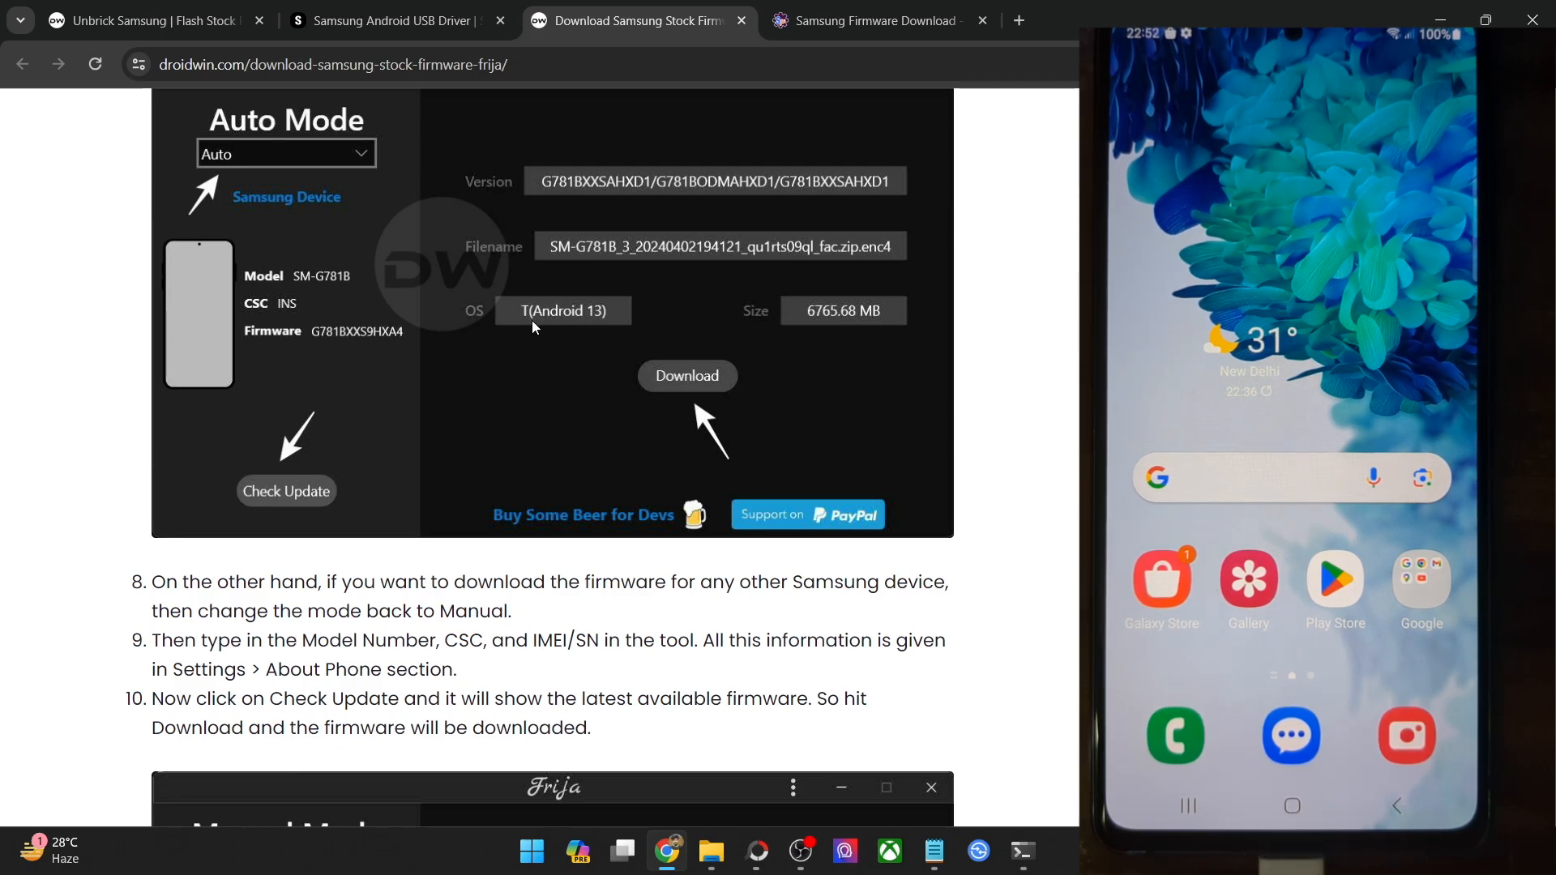
scroll(540, 327, up, 1)
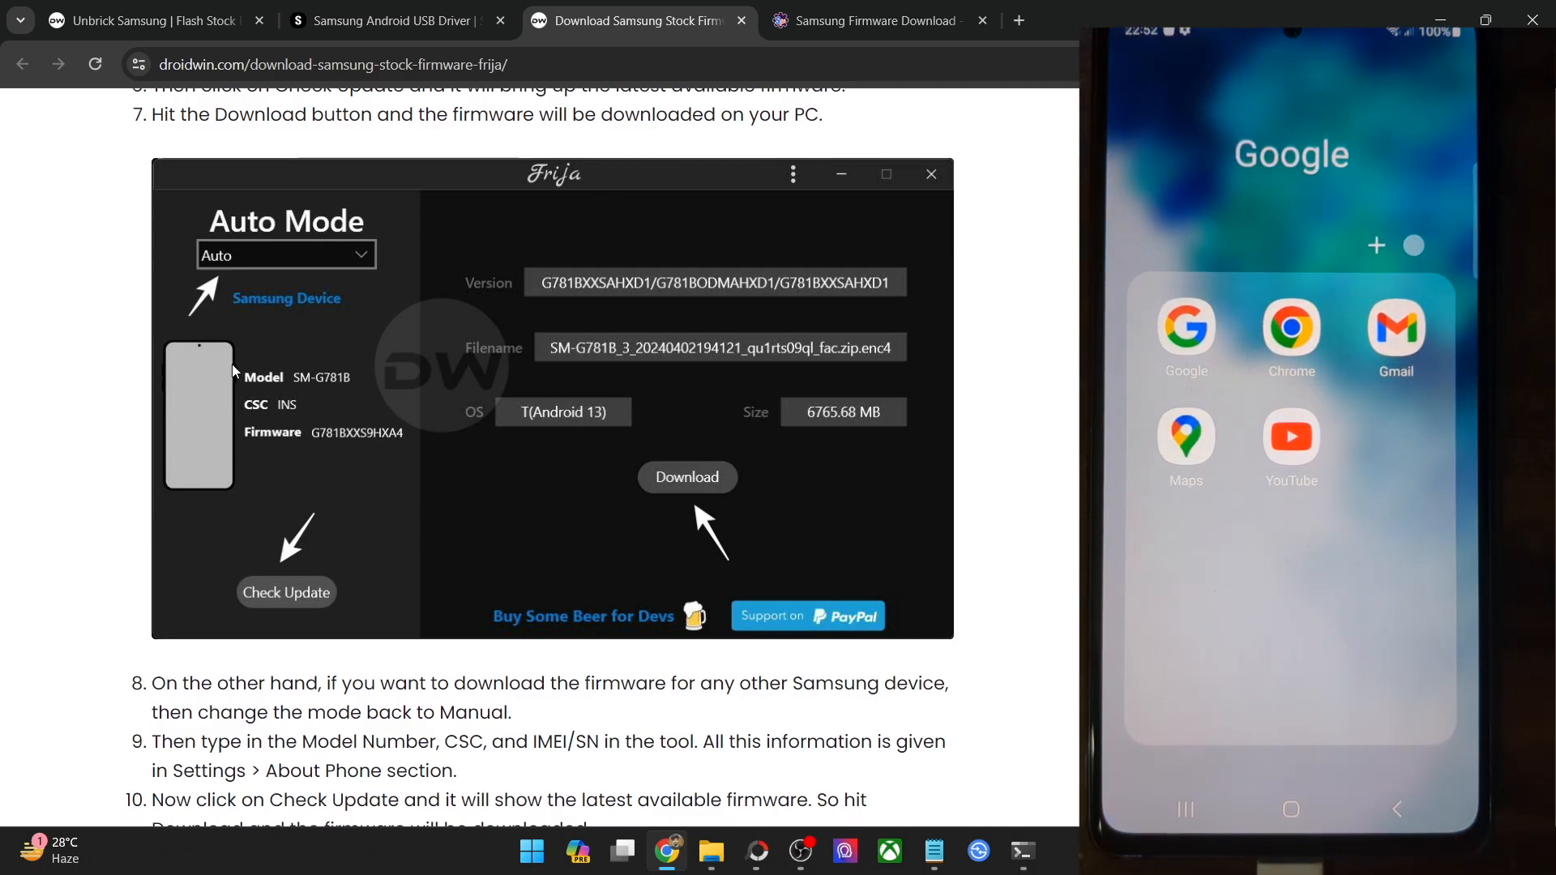
scroll(276, 385, down, 7)
scroll(293, 390, up, 20)
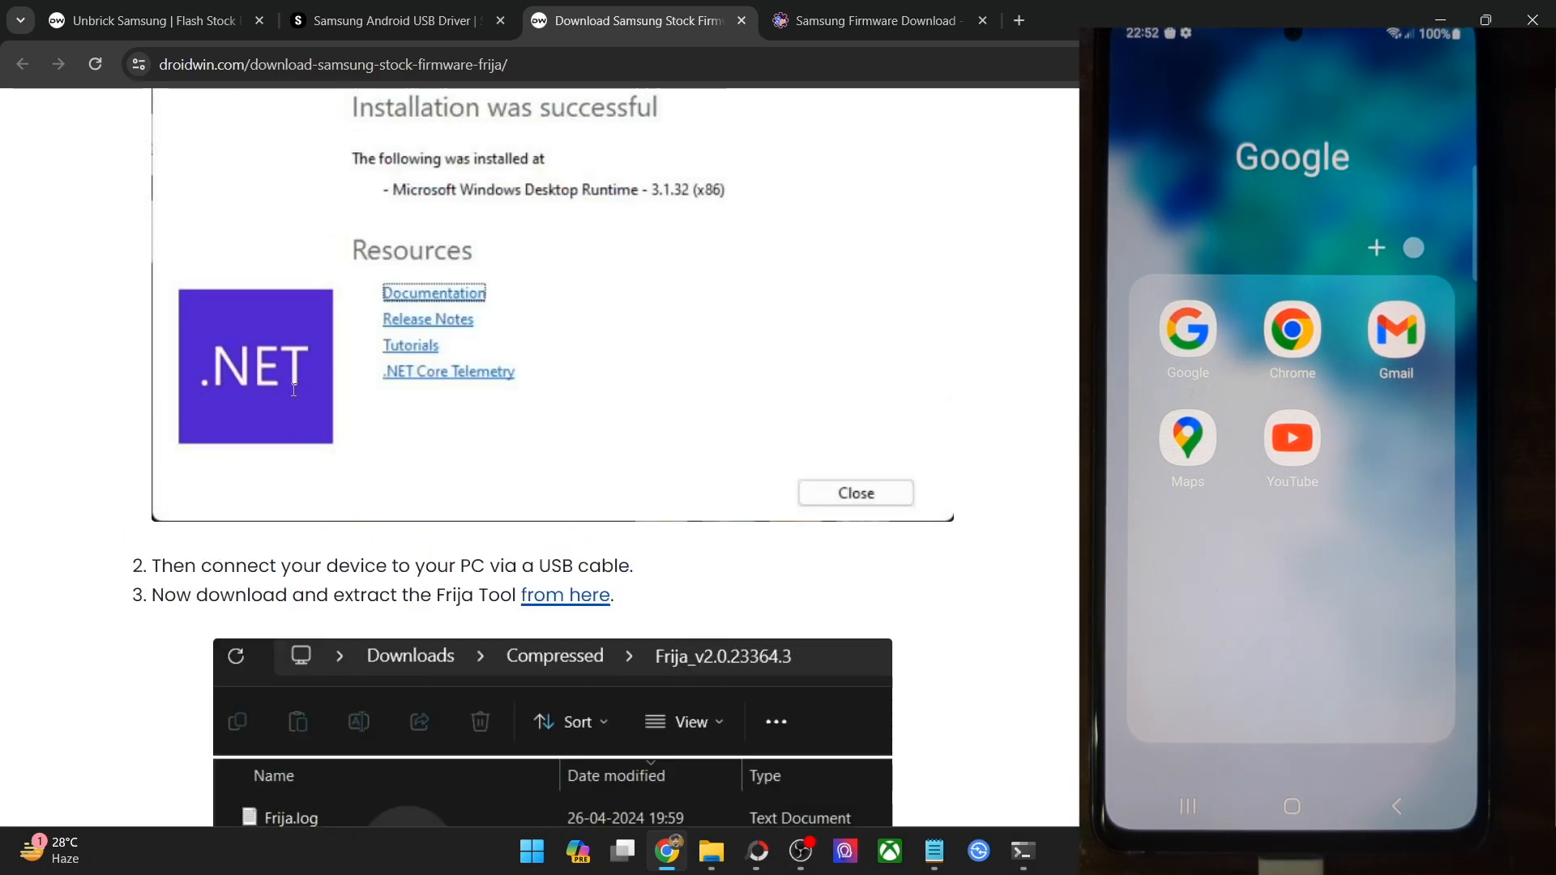
scroll(293, 389, up, 5)
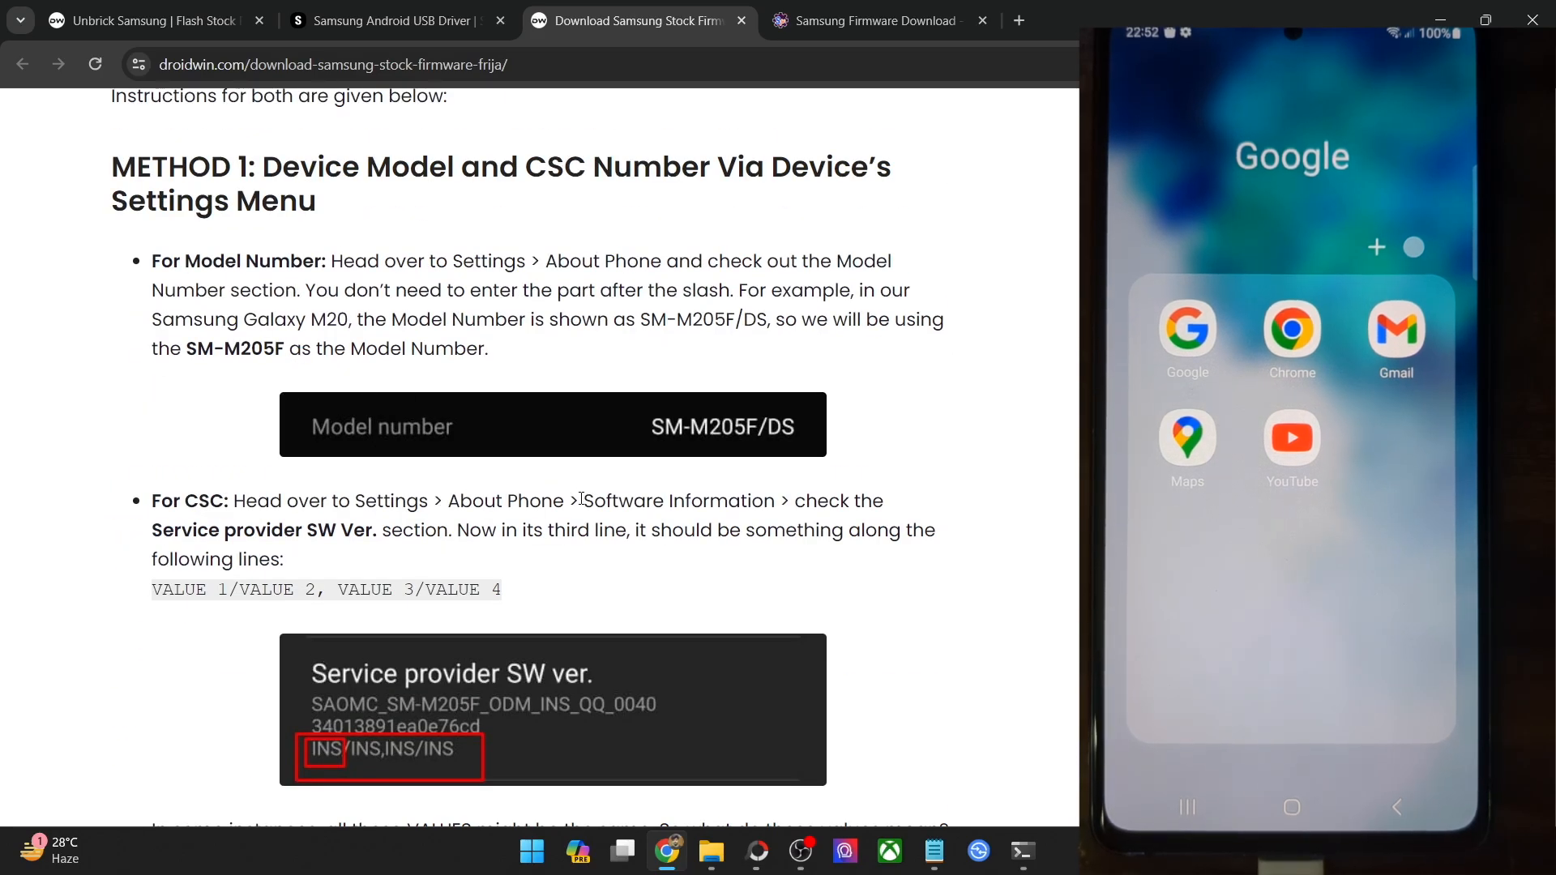
drag(581, 501, 654, 504)
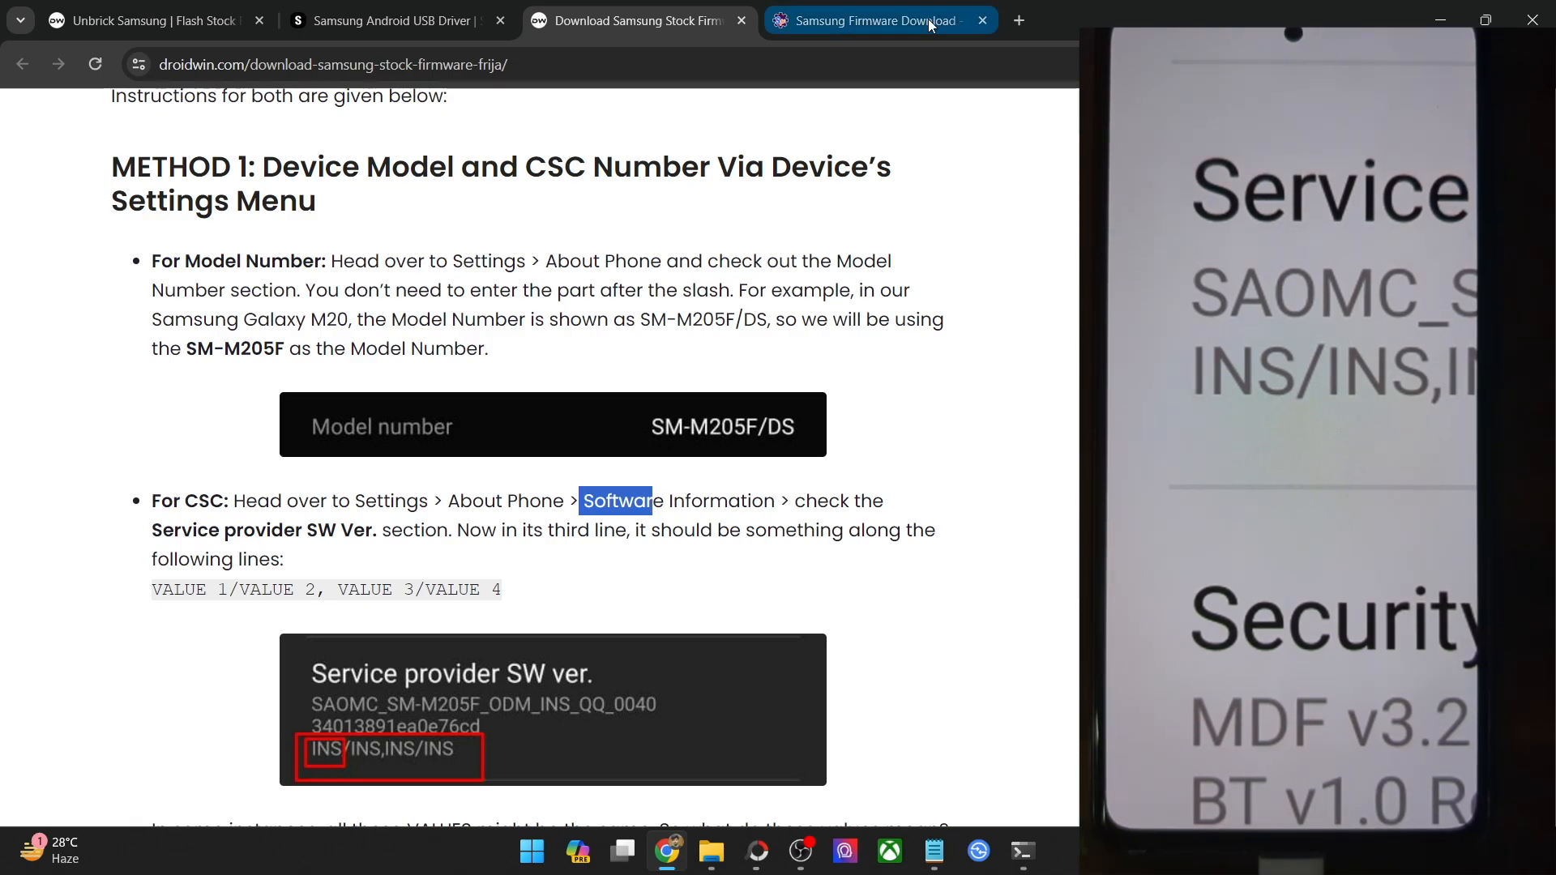
Read which service provider value is the CSC and how Method 2 finds the model and CSC with Phone INFO
scroll(543, 415, down, 5)
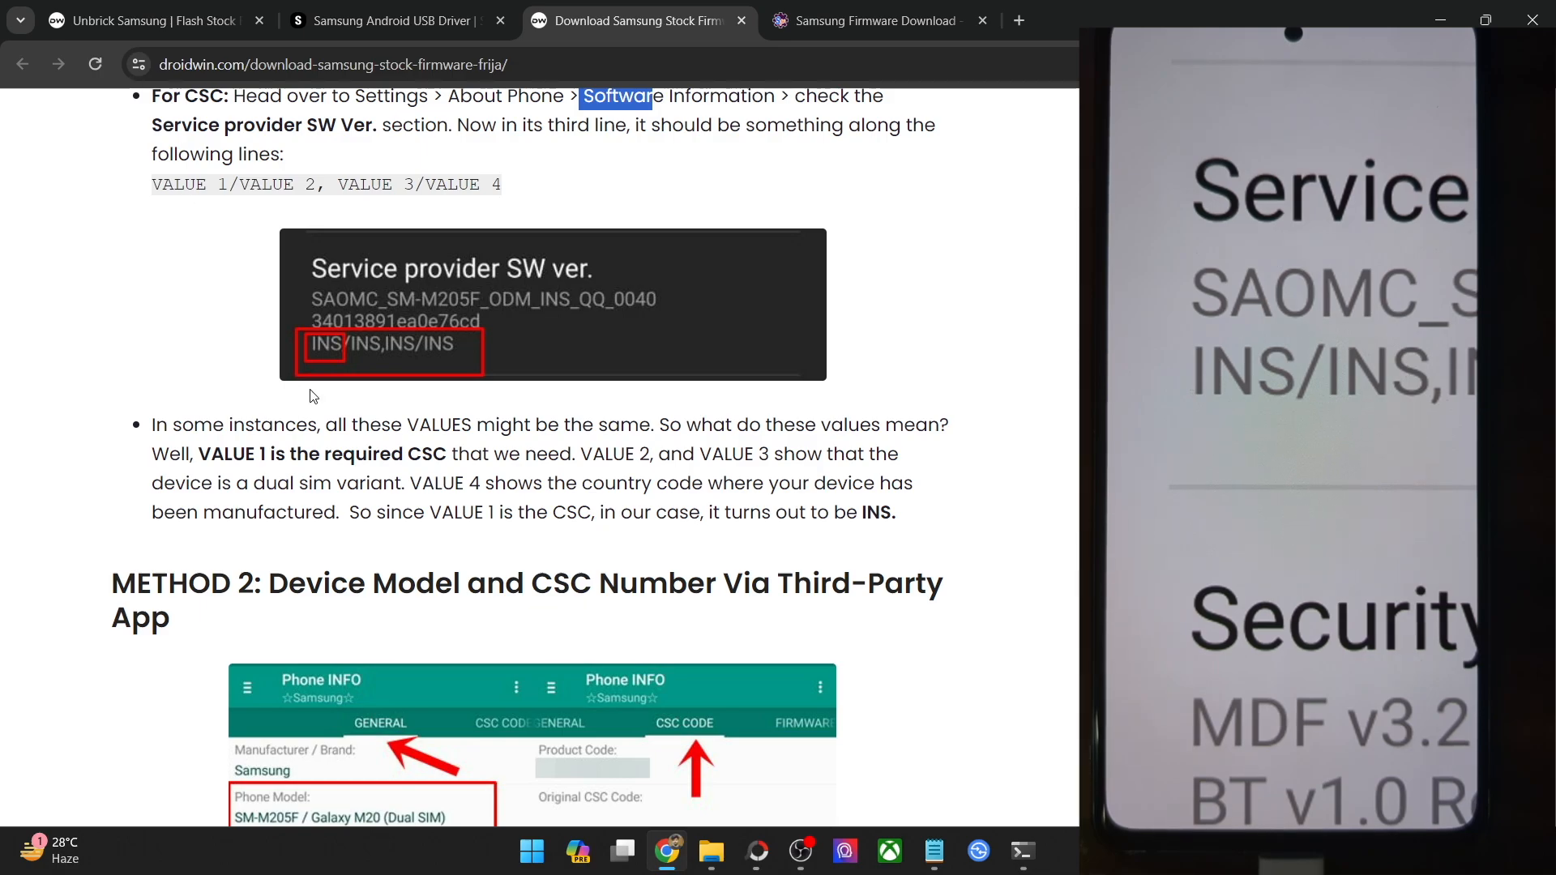
scroll(456, 415, down, 3)
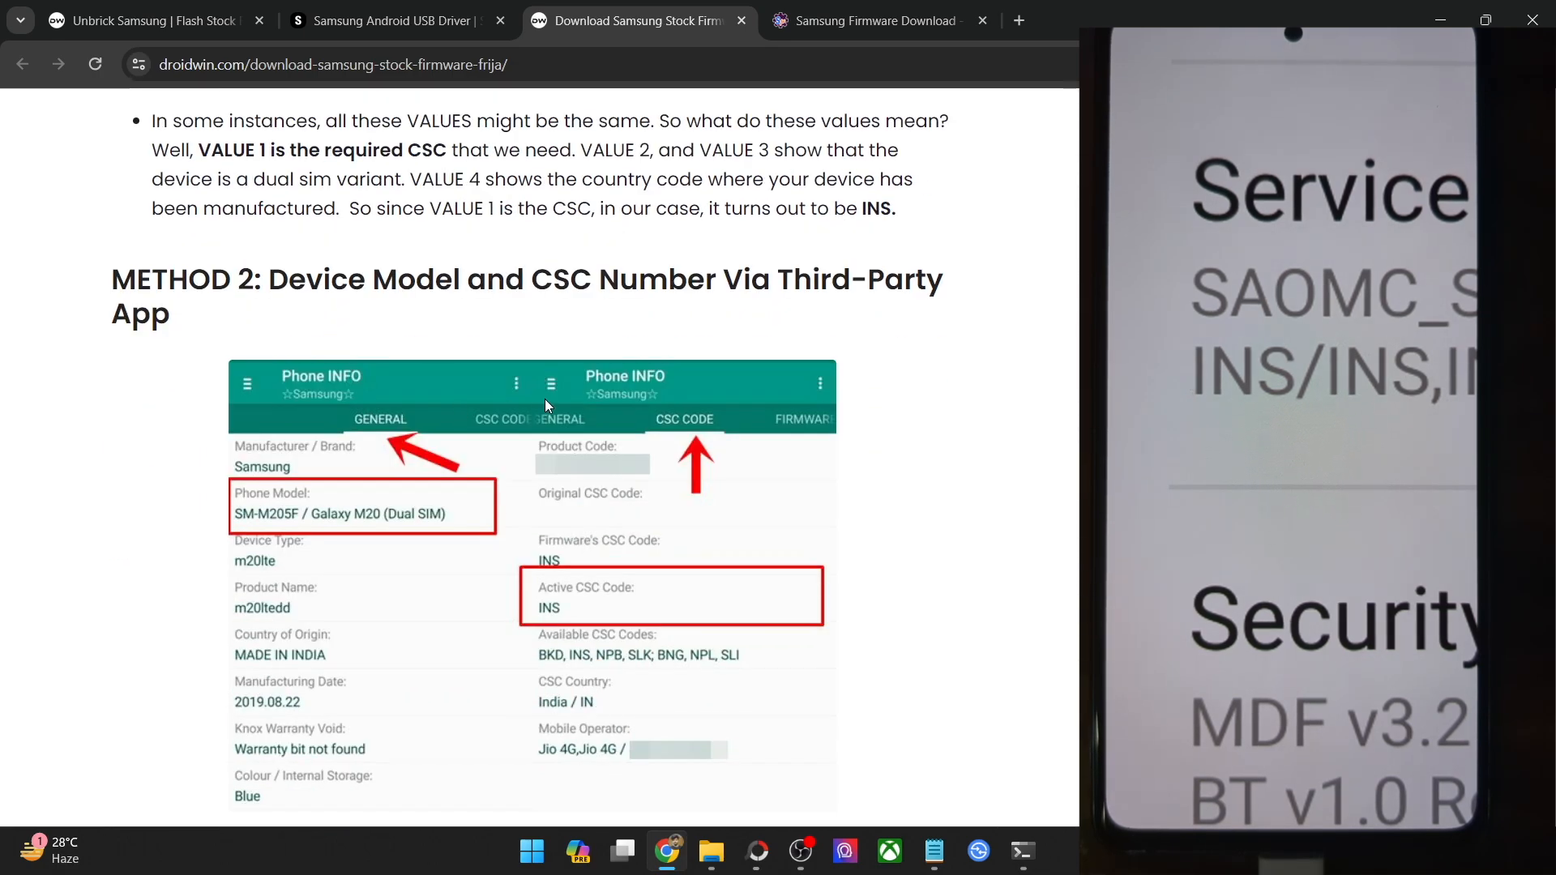
scroll(503, 401, down, 6)
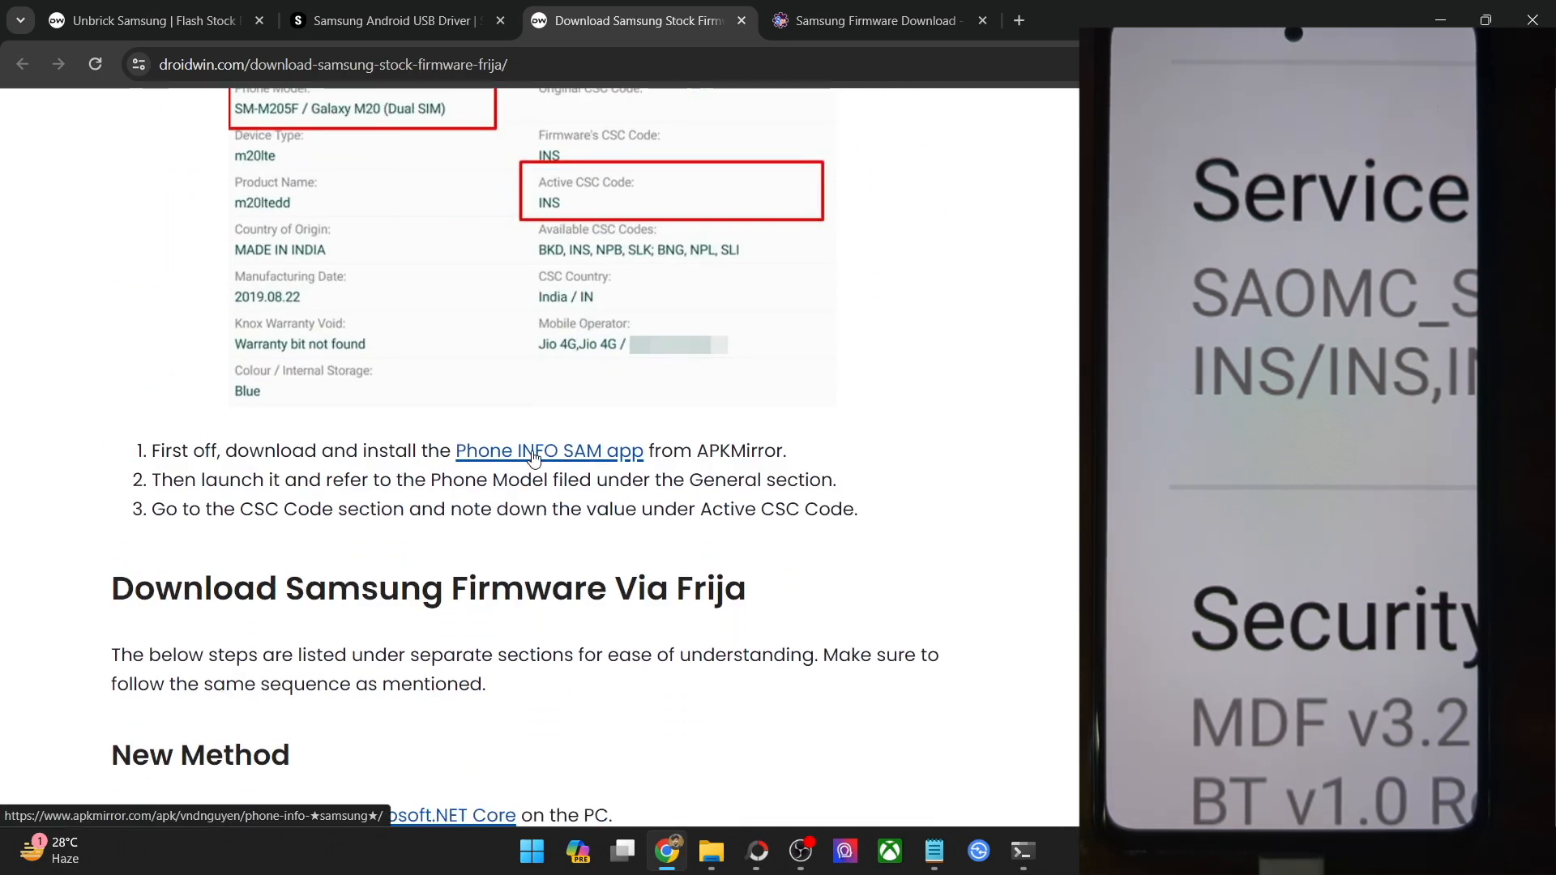
scroll(575, 478, up, 4)
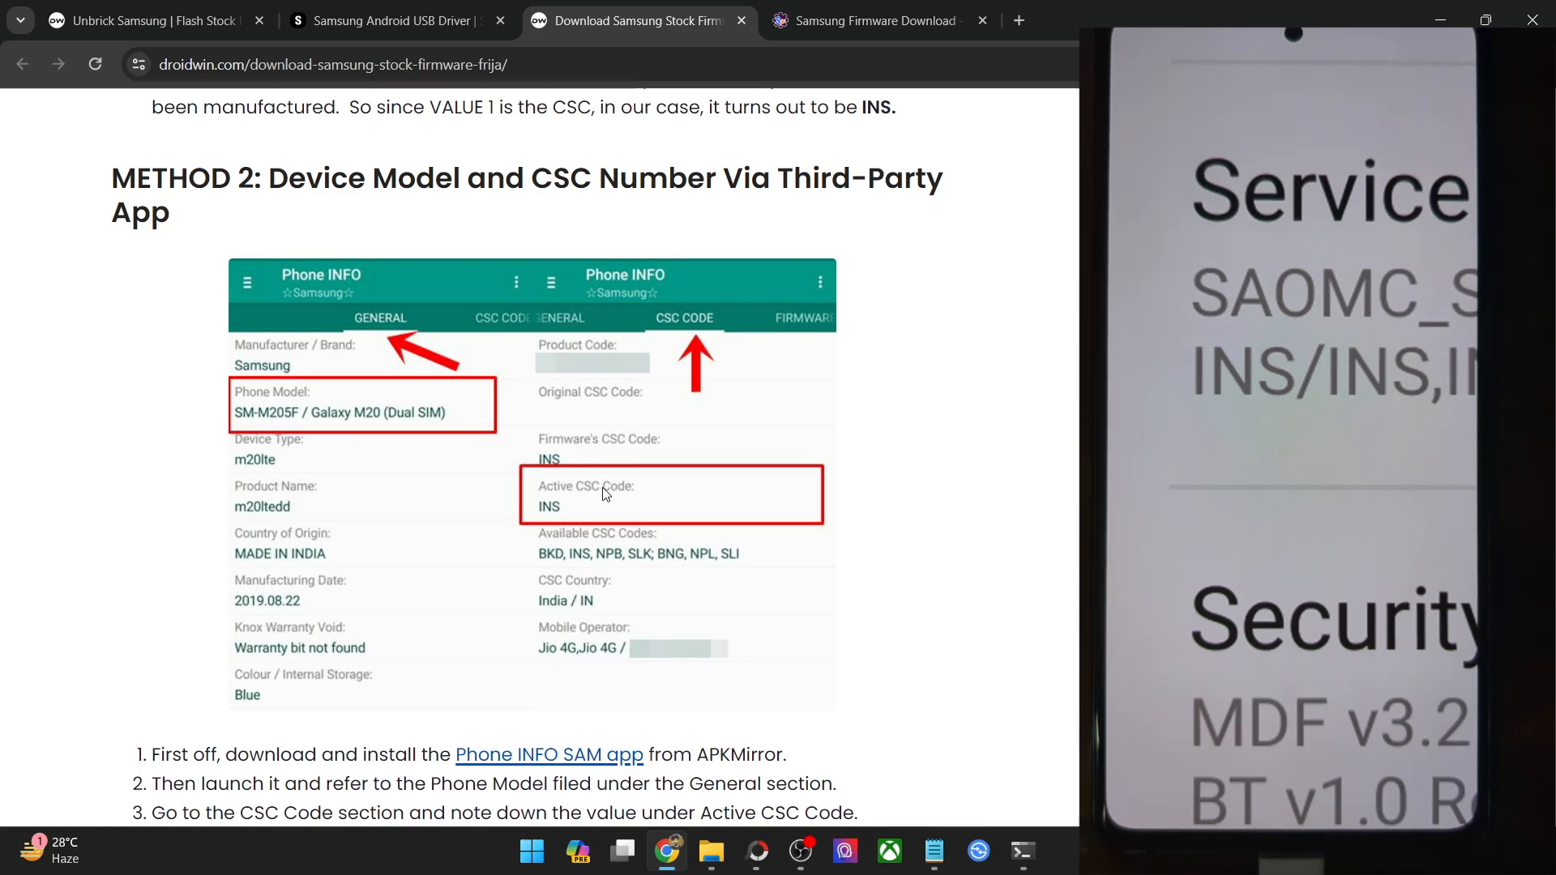
Open the extracted SAMFW.COM_SM-G781B_INS_G781BXXSAHXD1_fac firmware folder in the Compressed downloads folder
click(711, 851)
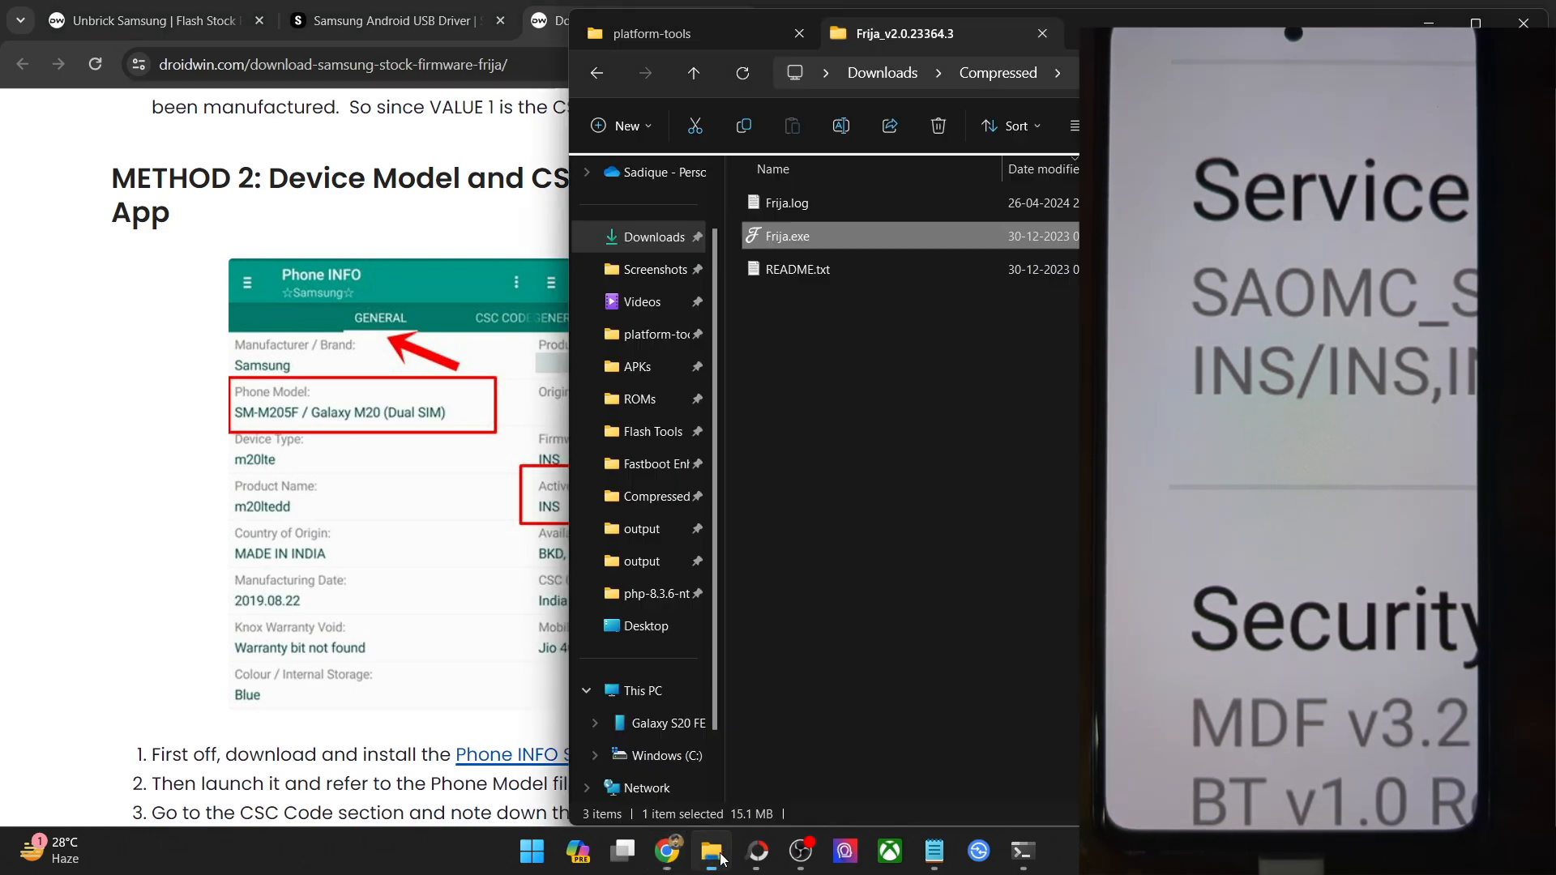
click(596, 77)
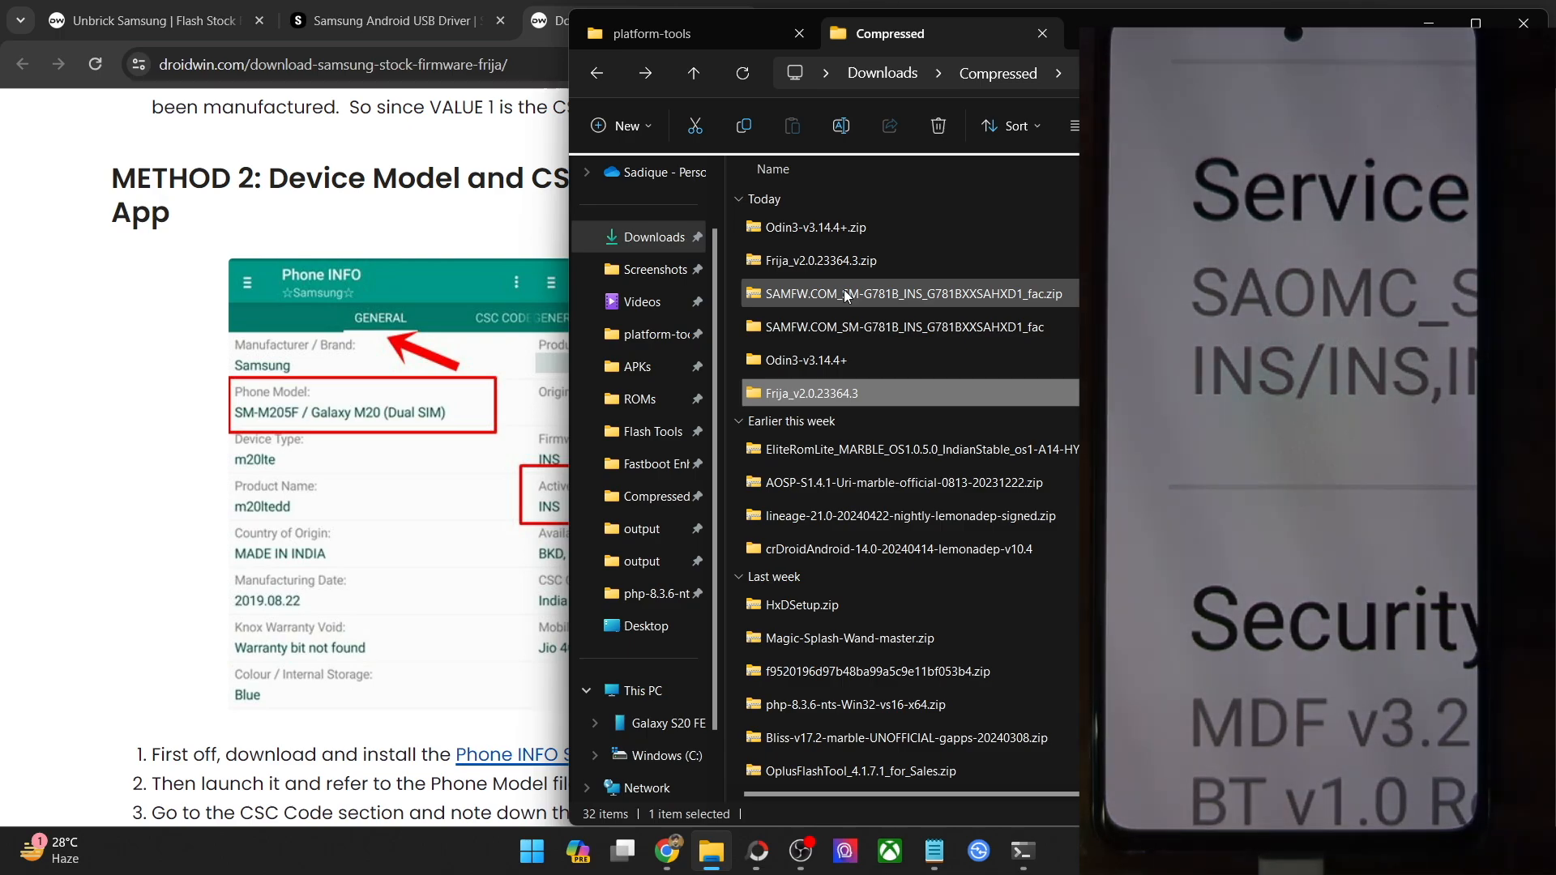
click(847, 296)
right_click(846, 296)
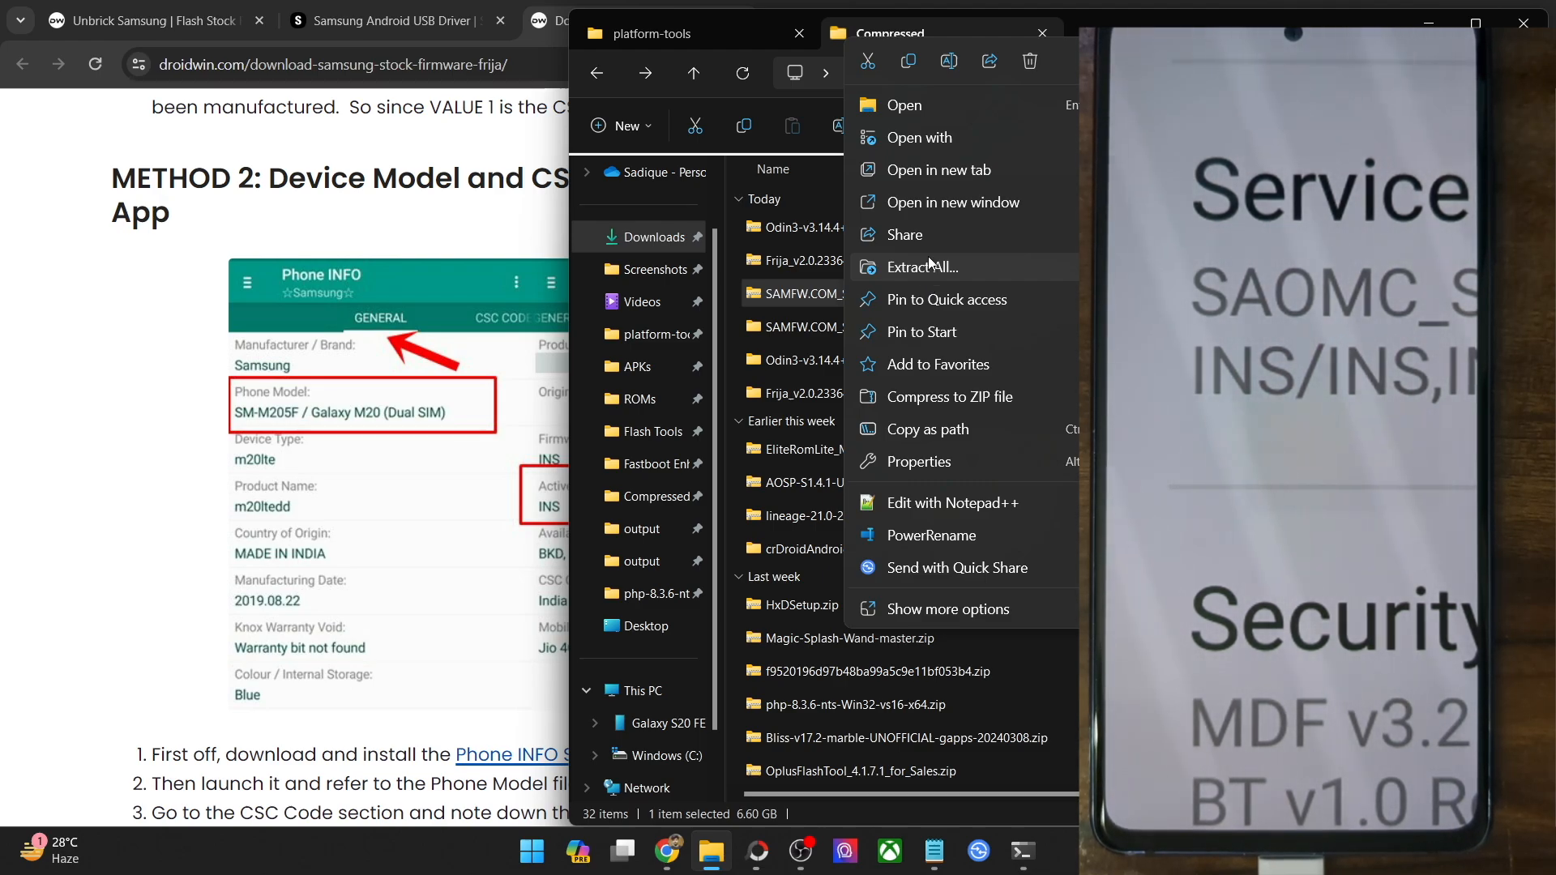
click(1005, 671)
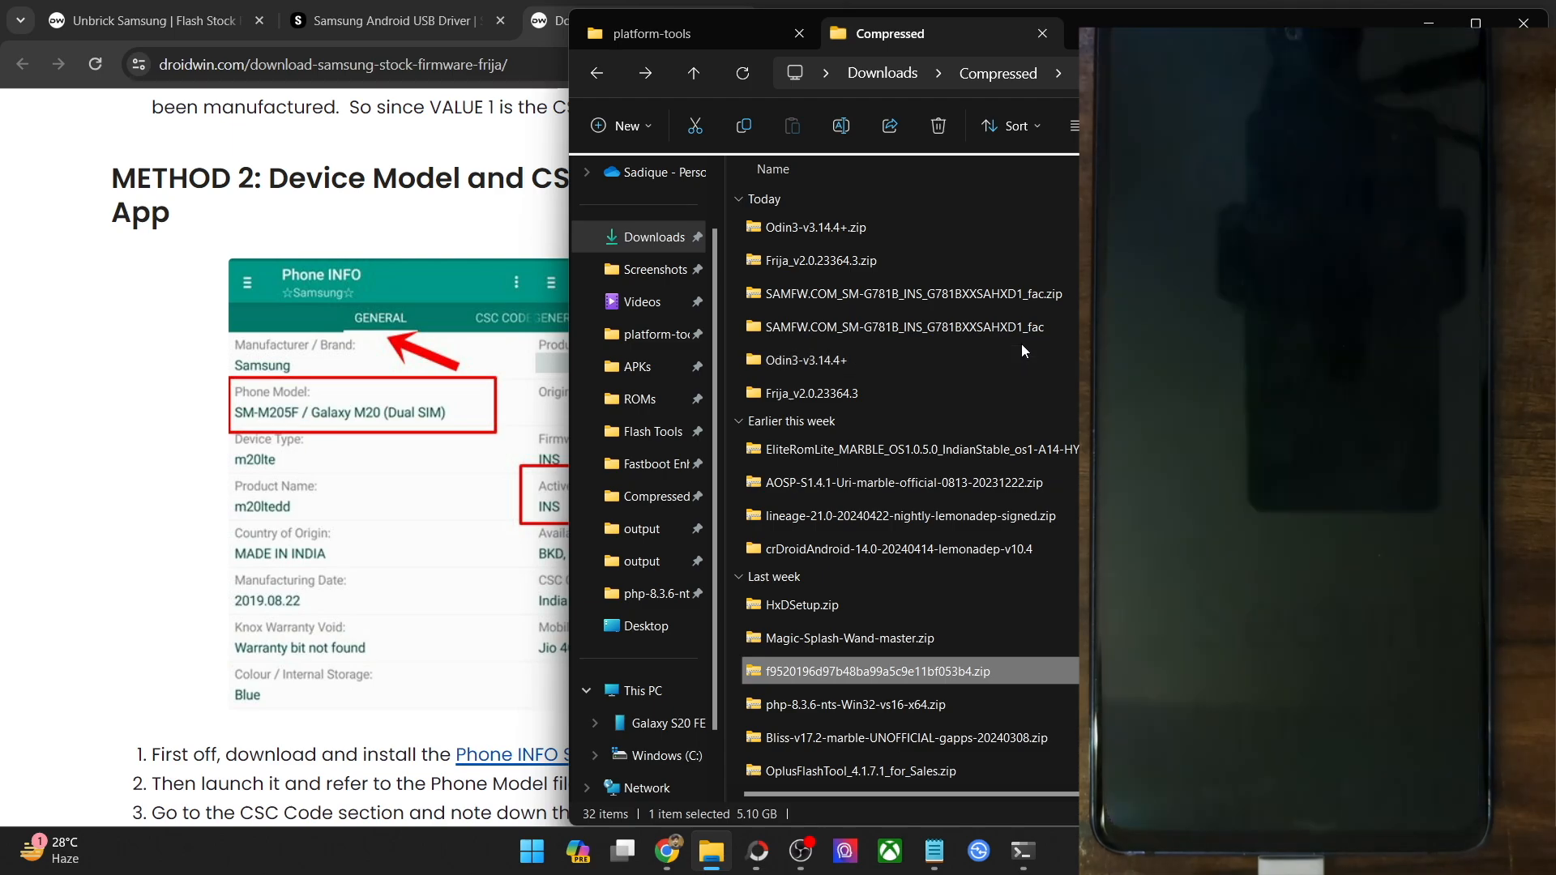
double_click(1020, 332)
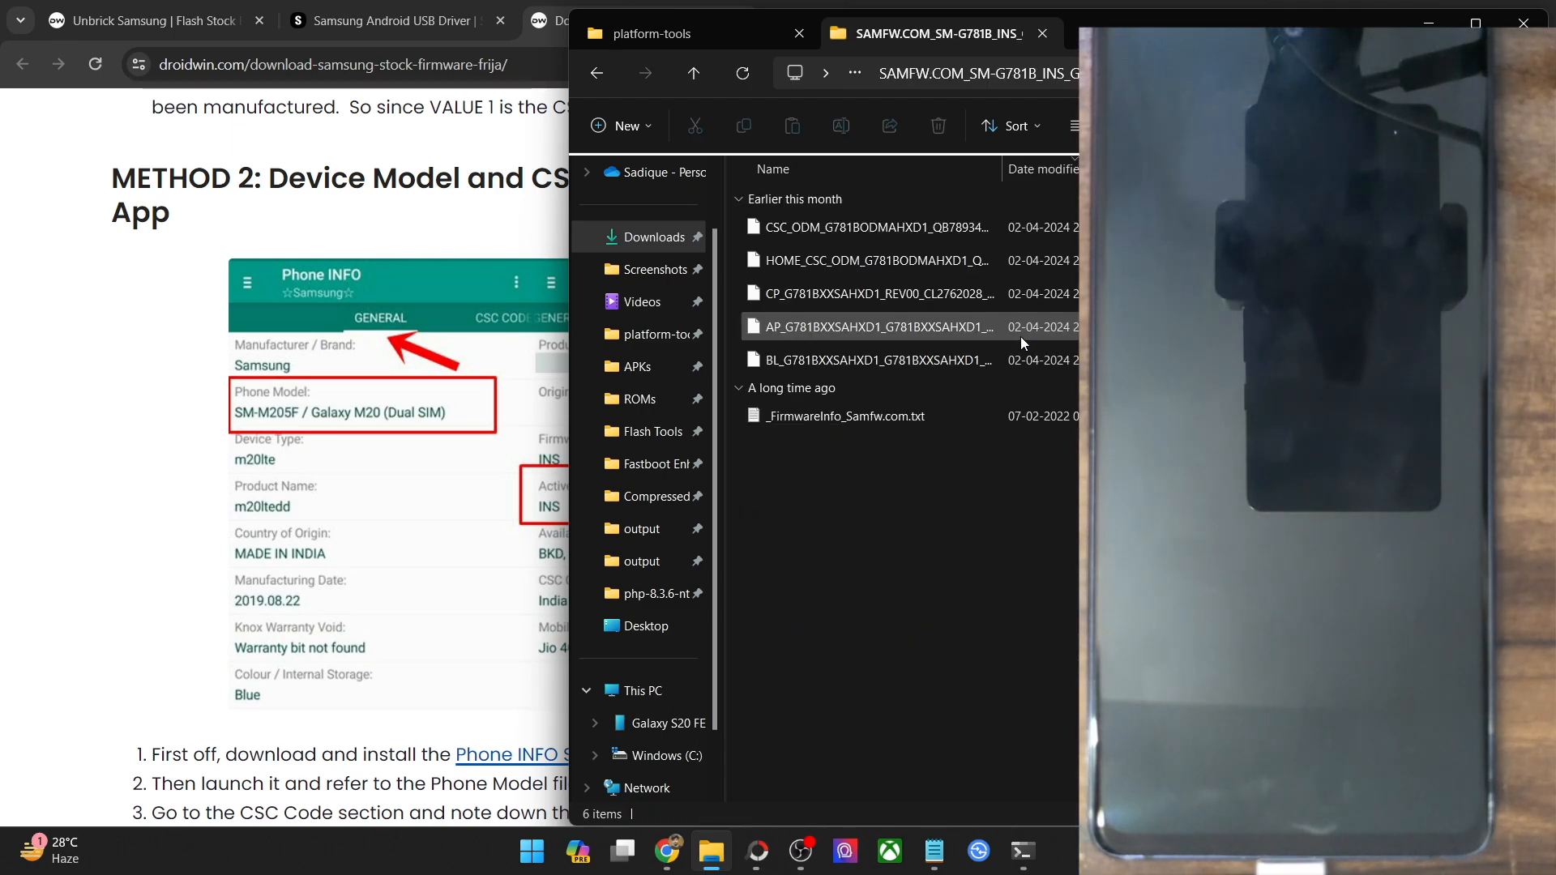
Examine the extracted CSC, CP, AP and BL firmware files one by one
click(927, 226)
click(892, 283)
click(873, 326)
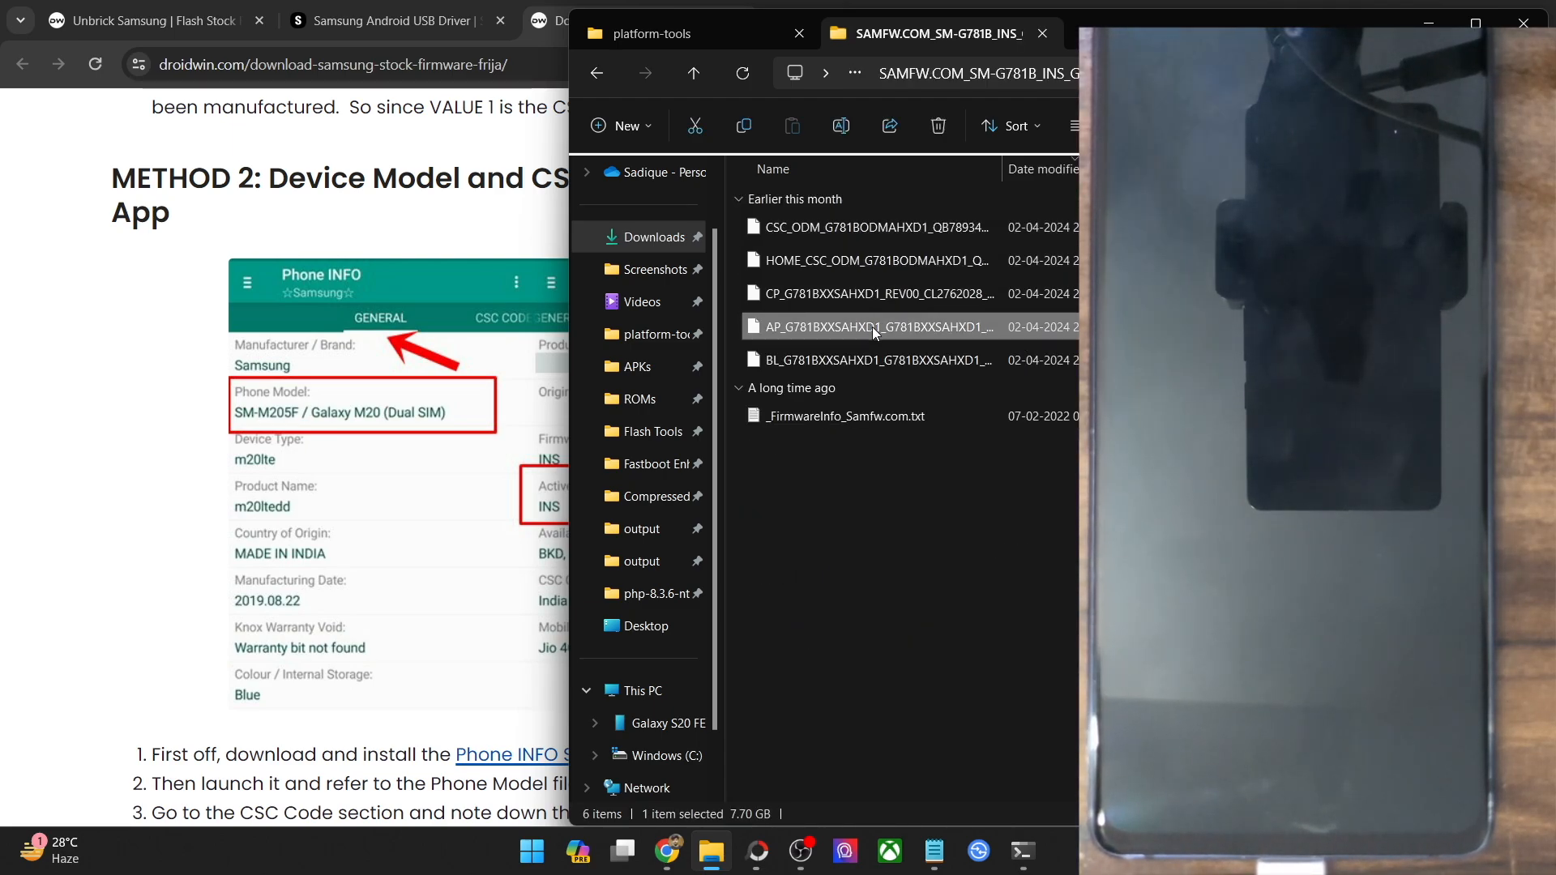
click(868, 358)
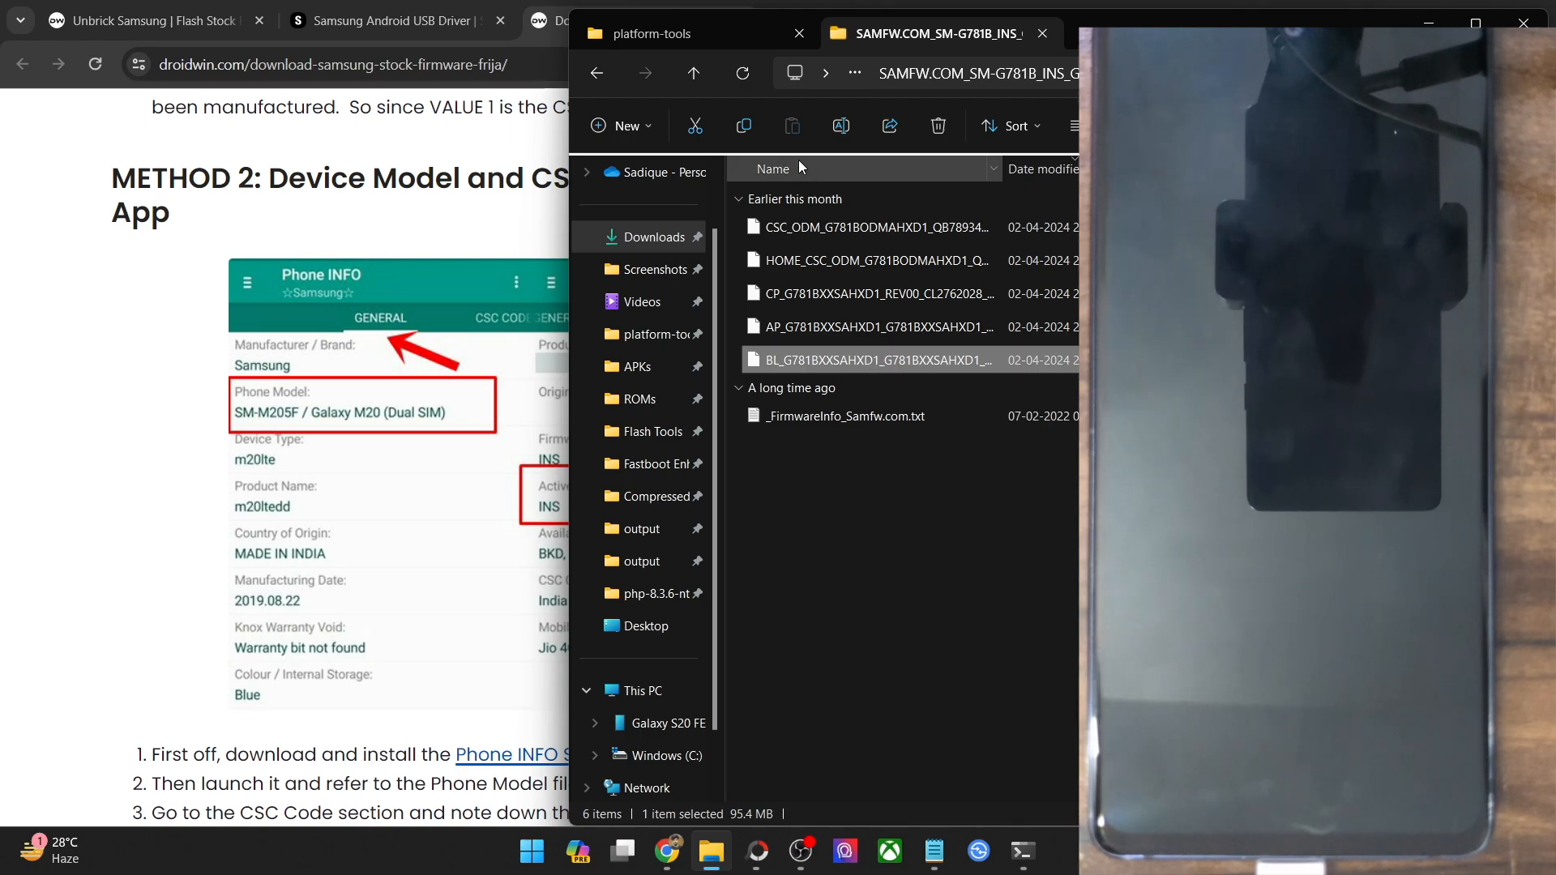
click(840, 630)
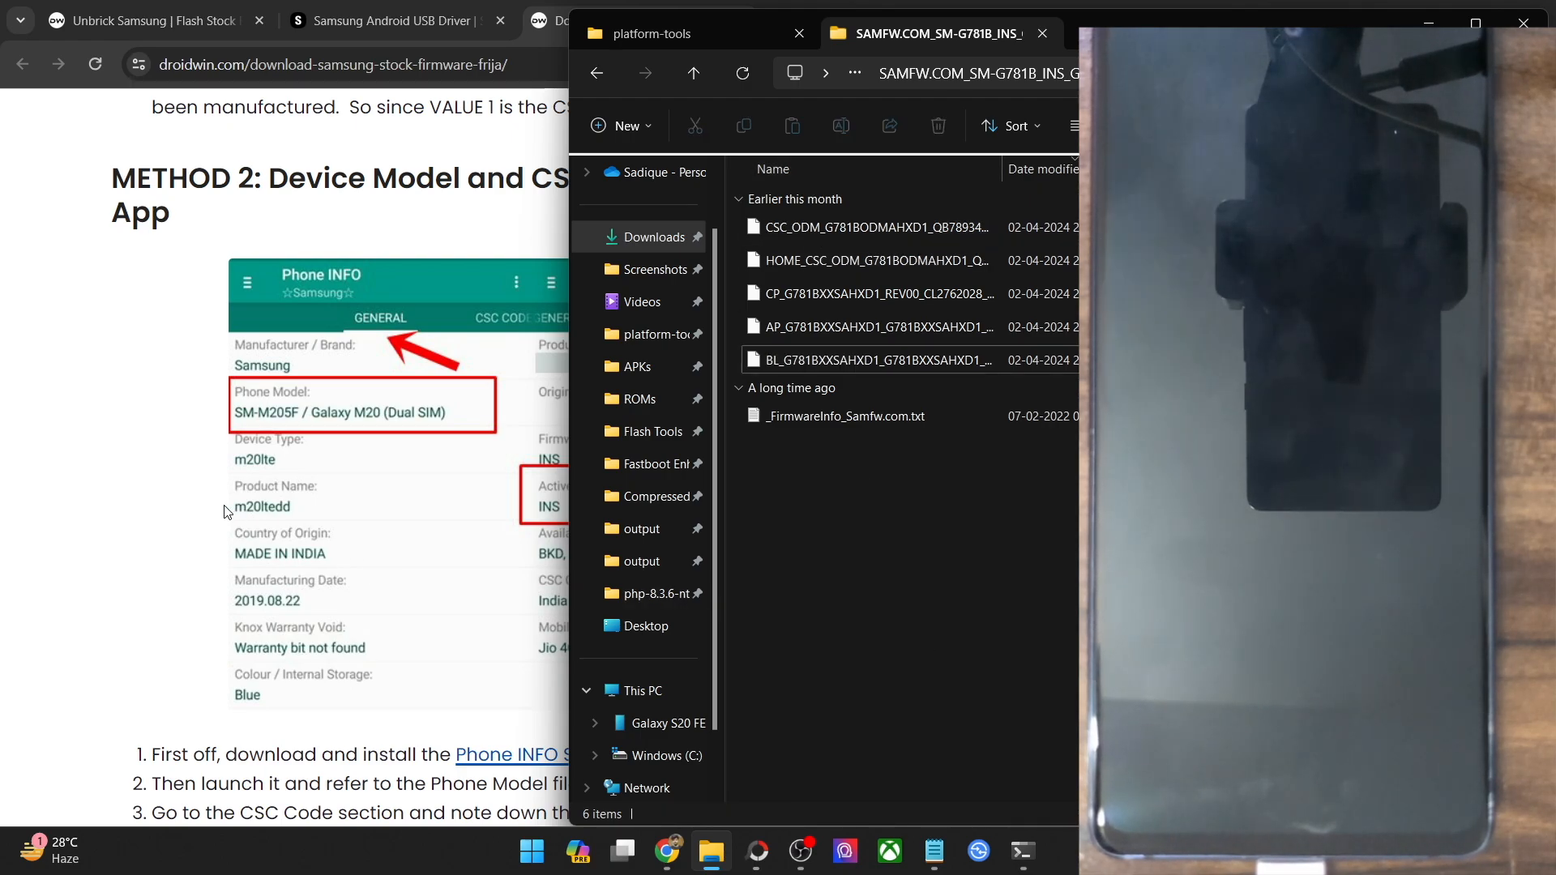
Return to the Unbrick Samsung article and read its firmware extraction section and the start of the Download Mode section
click(210, 504)
scroll(209, 505, down, 5)
scroll(208, 499, down, 2)
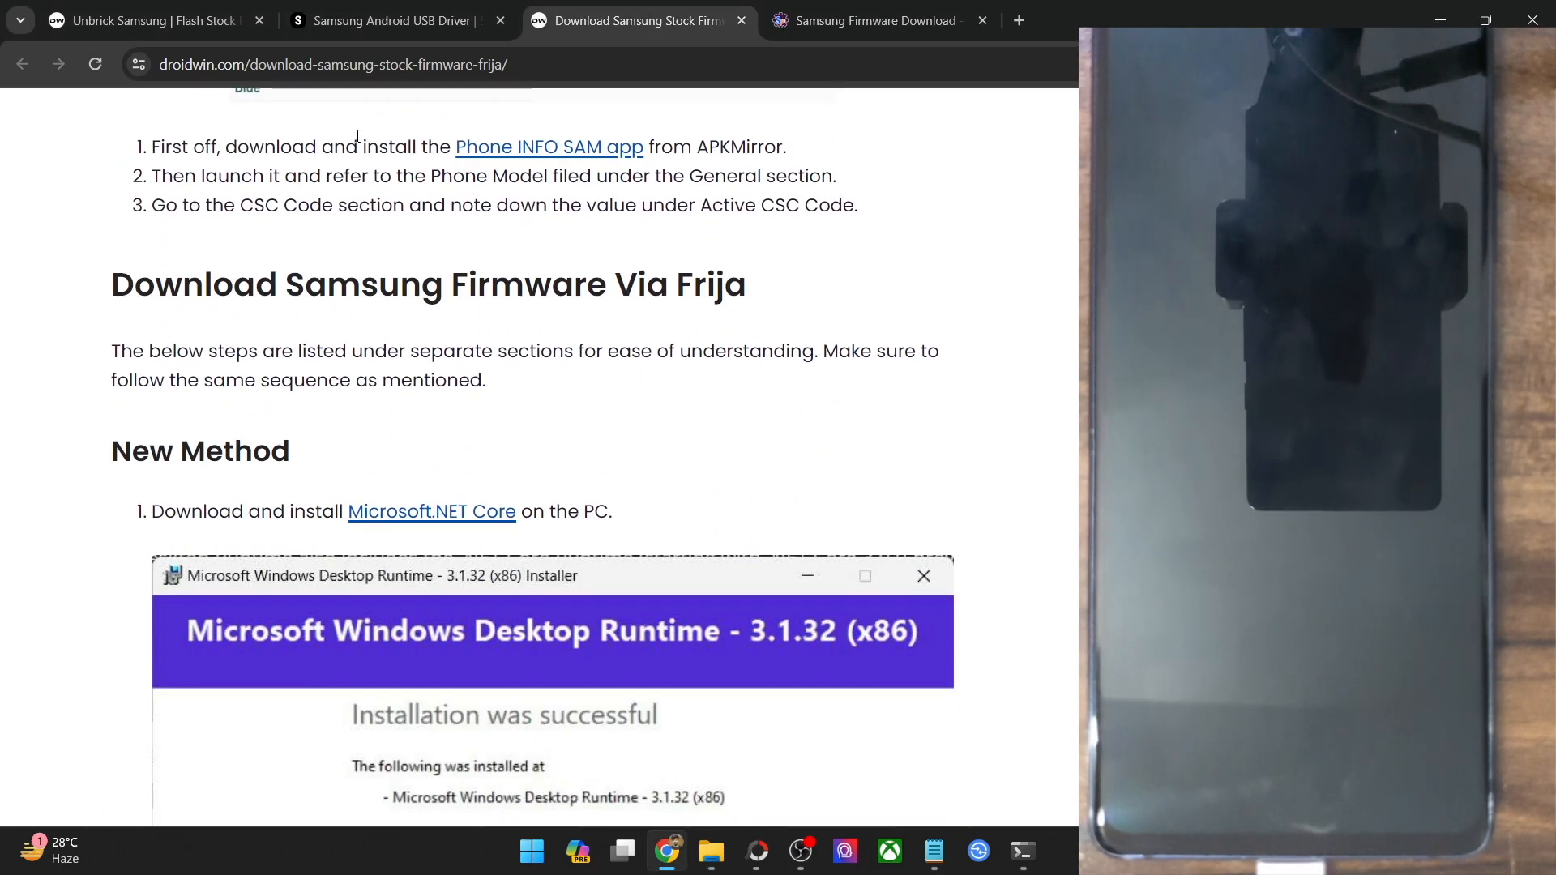
click(146, 20)
scroll(475, 507, down, 15)
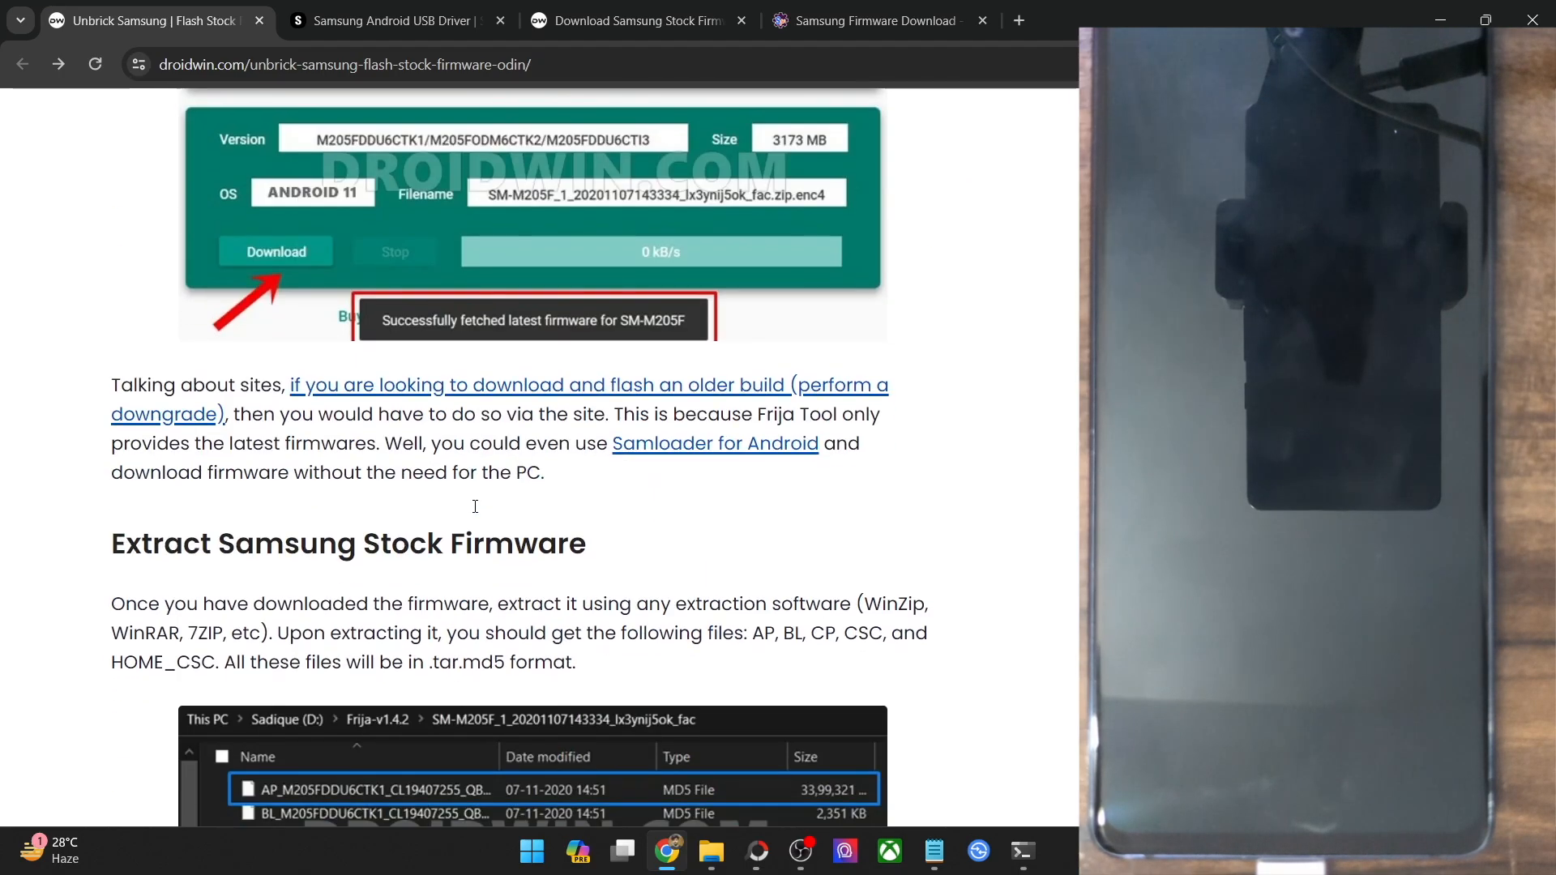
scroll(474, 503, down, 2)
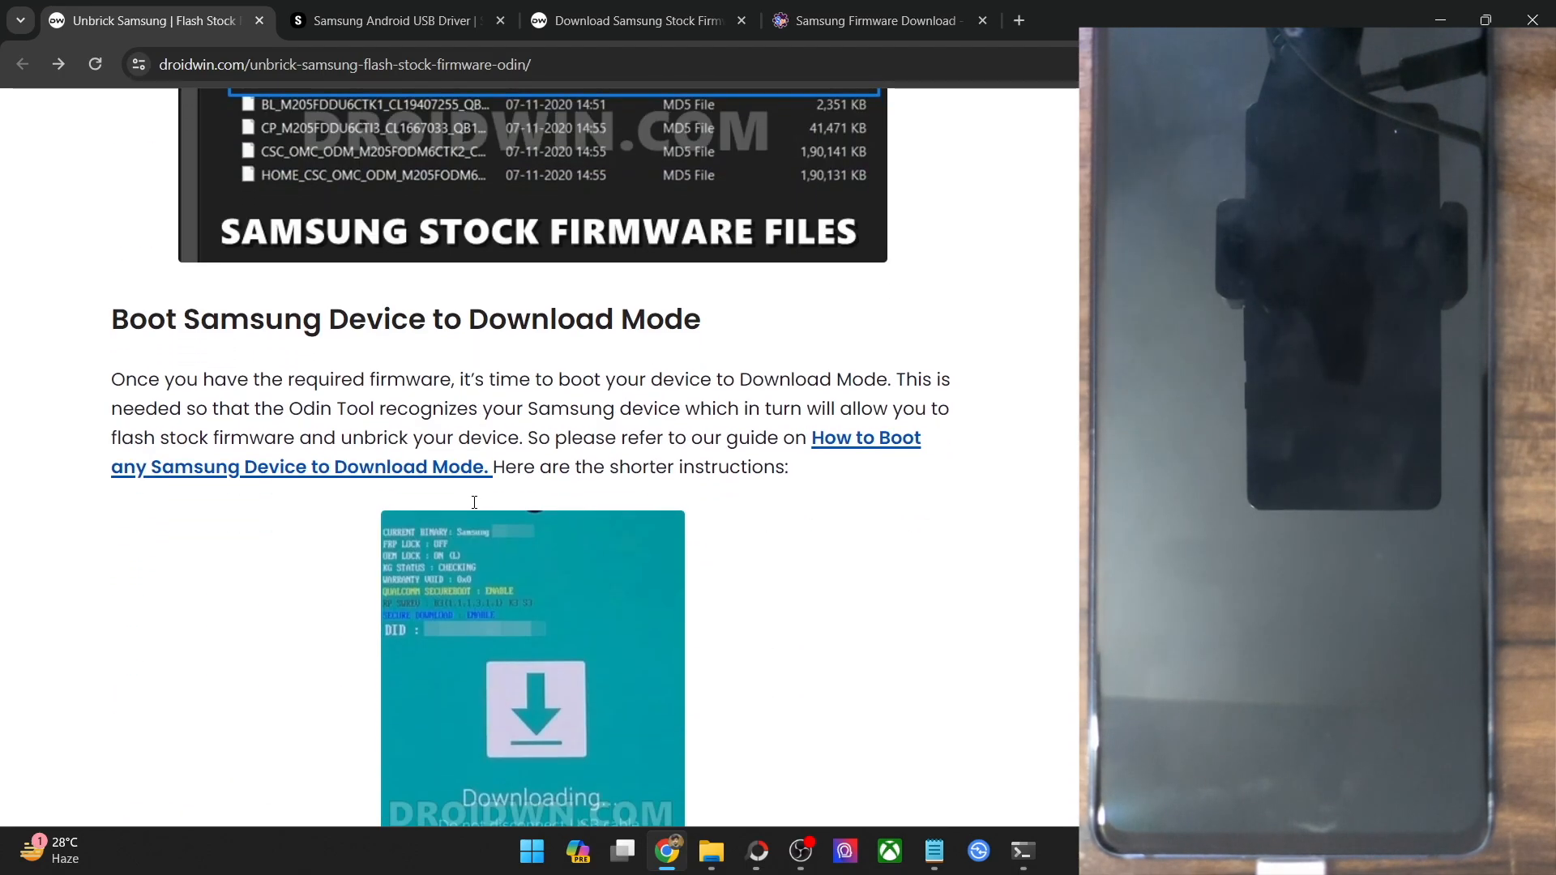
scroll(474, 502, down, 4)
scroll(474, 508, up, 2)
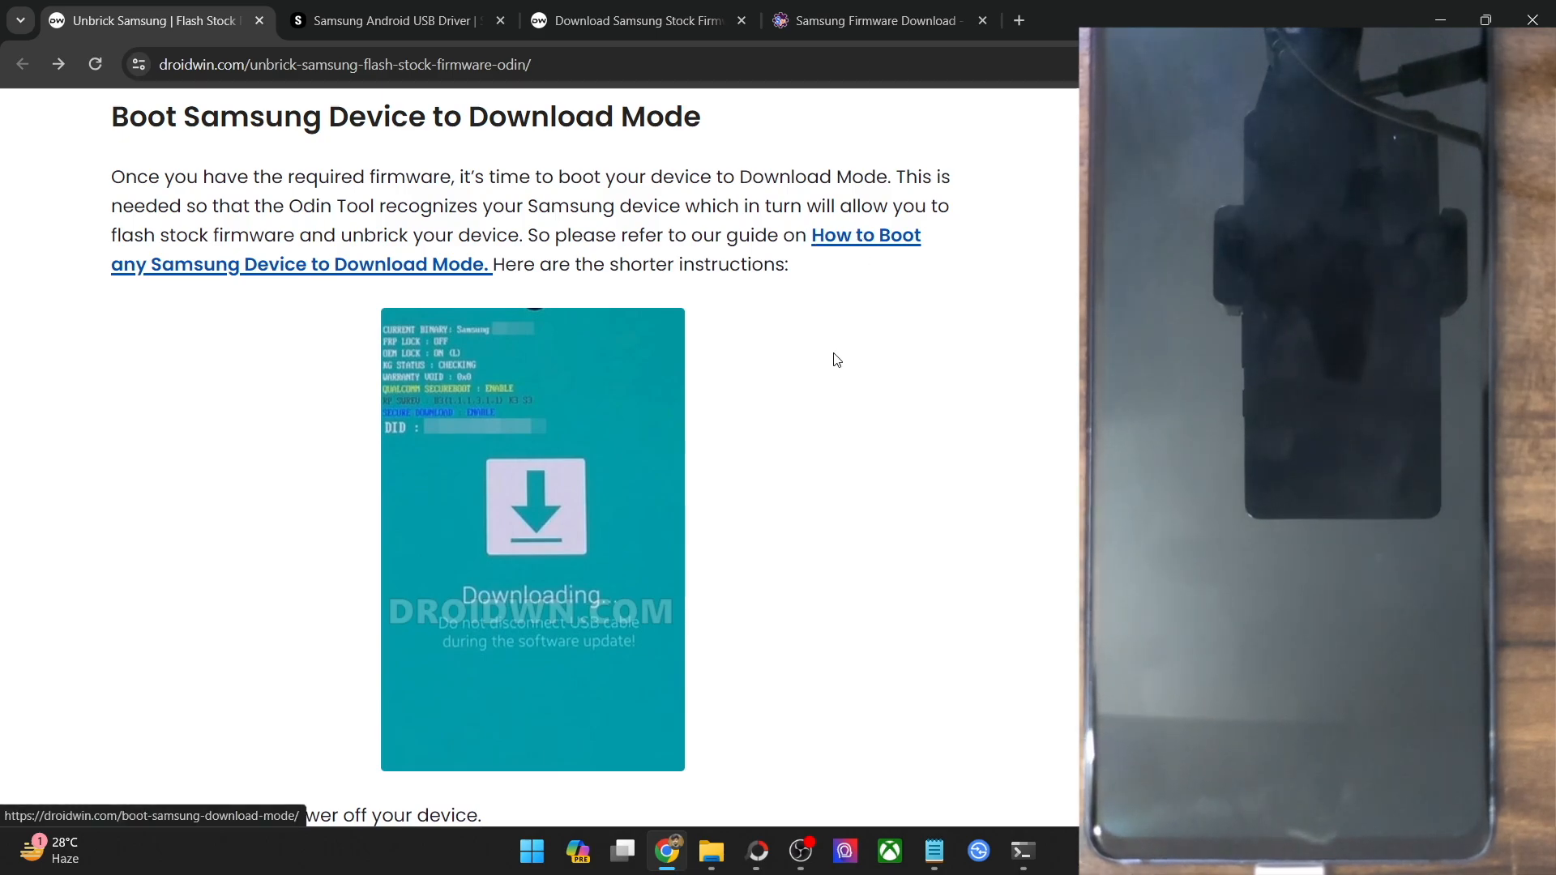
Read the Download Mode key combinations and the first Flash Stock Firmware via Odin instructions
scroll(834, 357, down, 2)
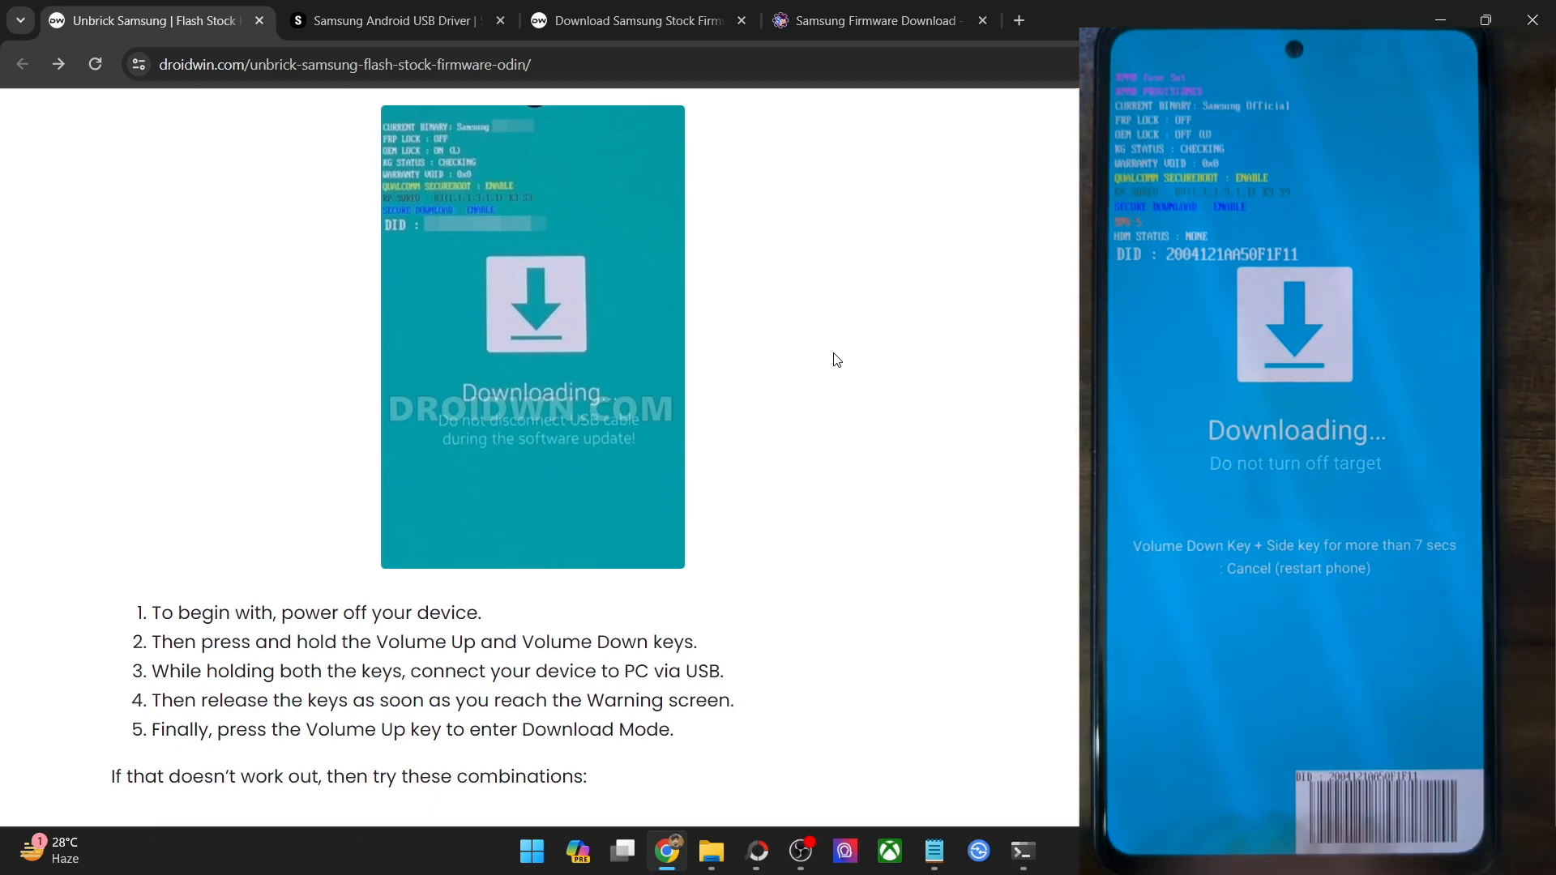
scroll(837, 360, down, 4)
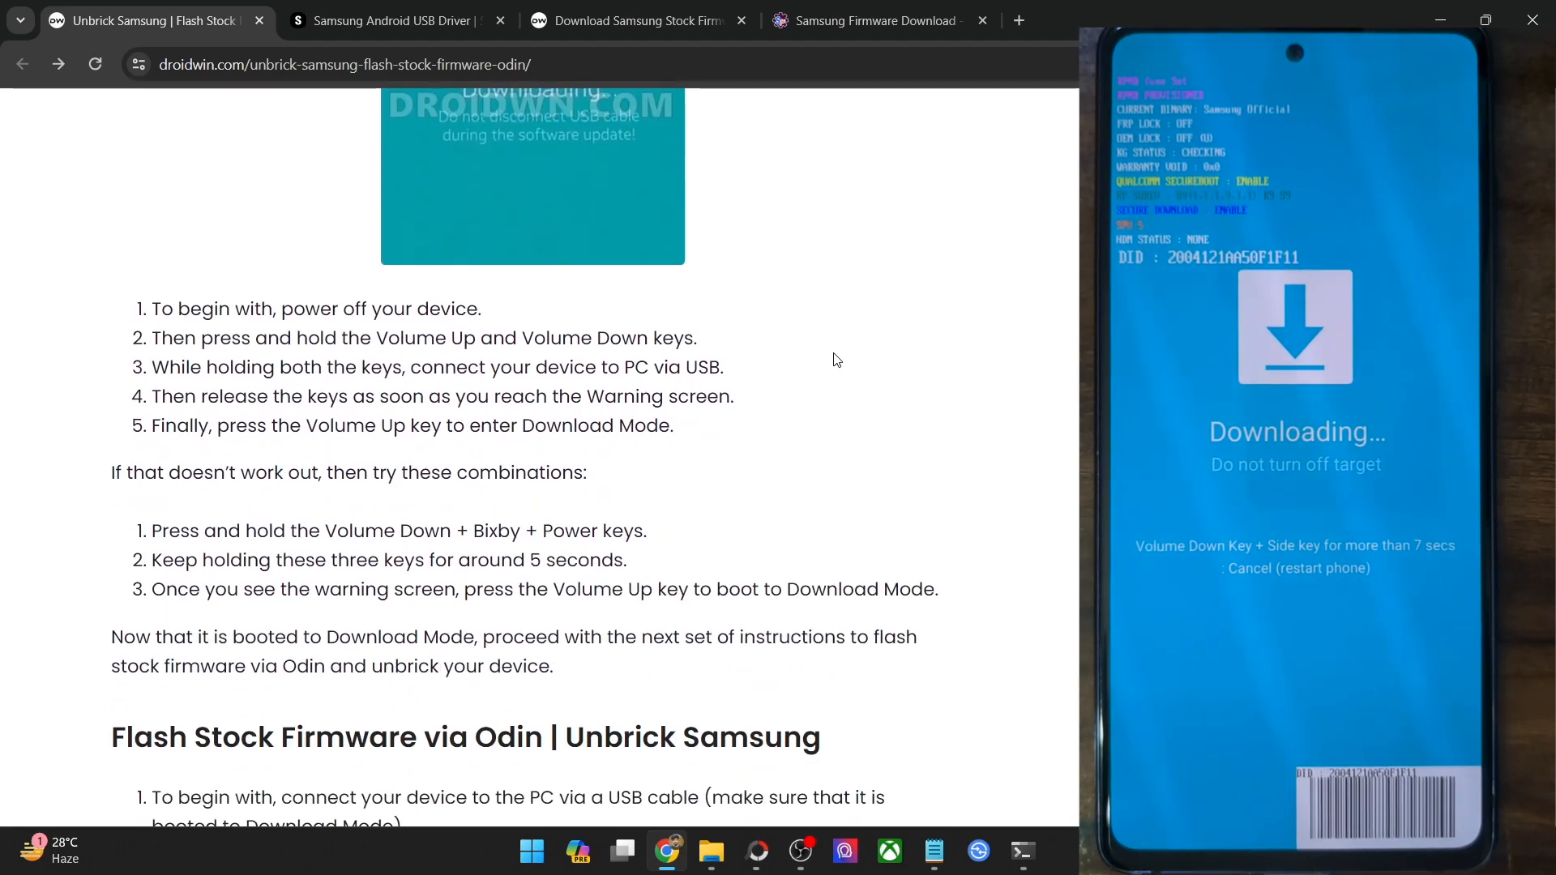
scroll(837, 360, down, 4)
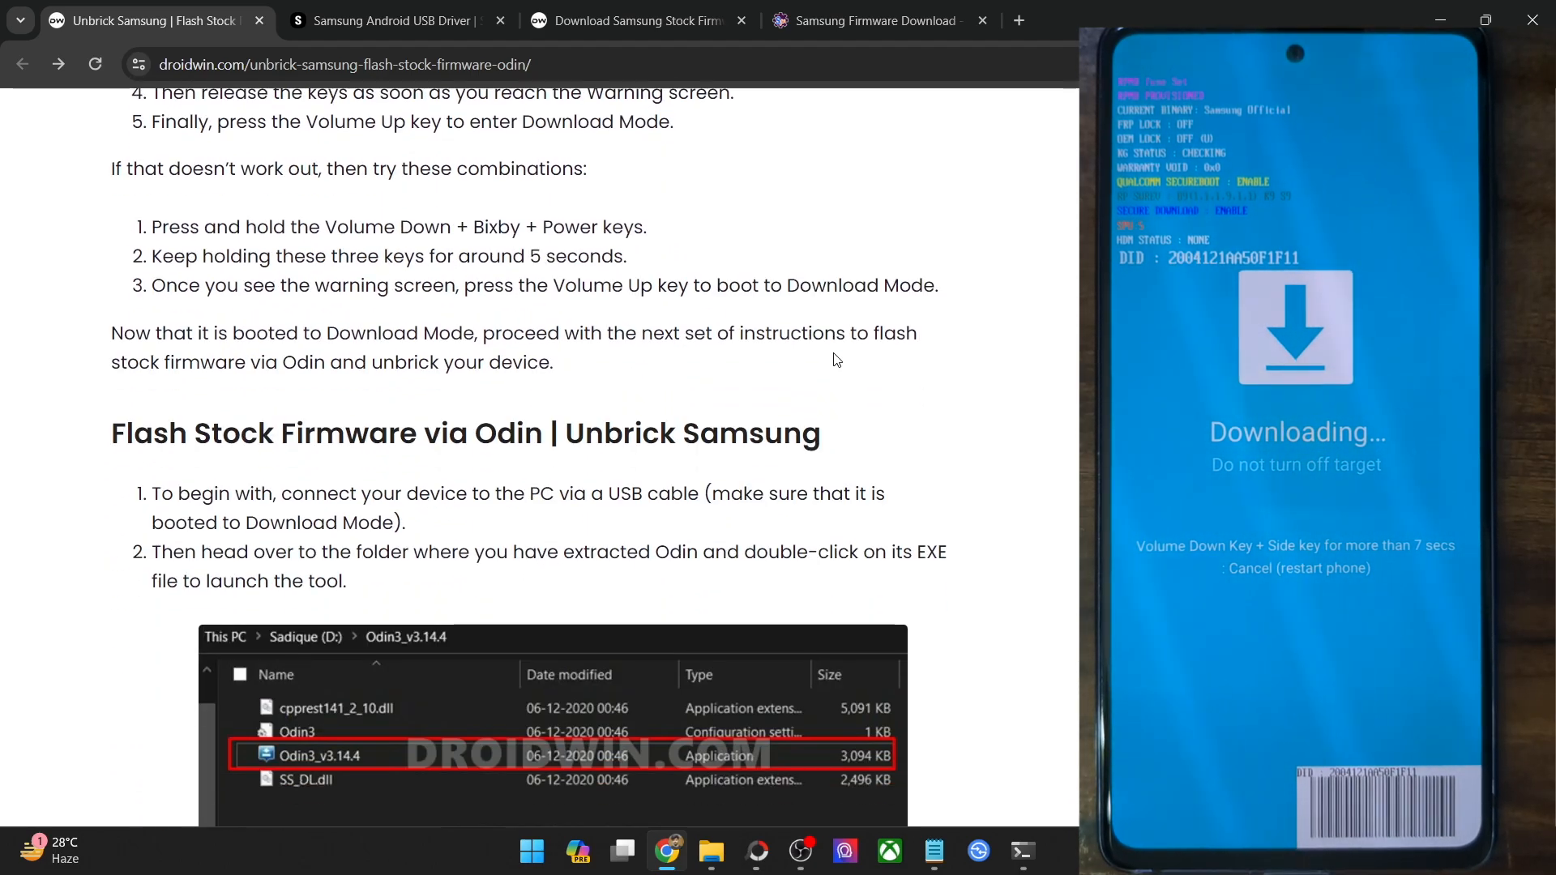
scroll(836, 360, down, 5)
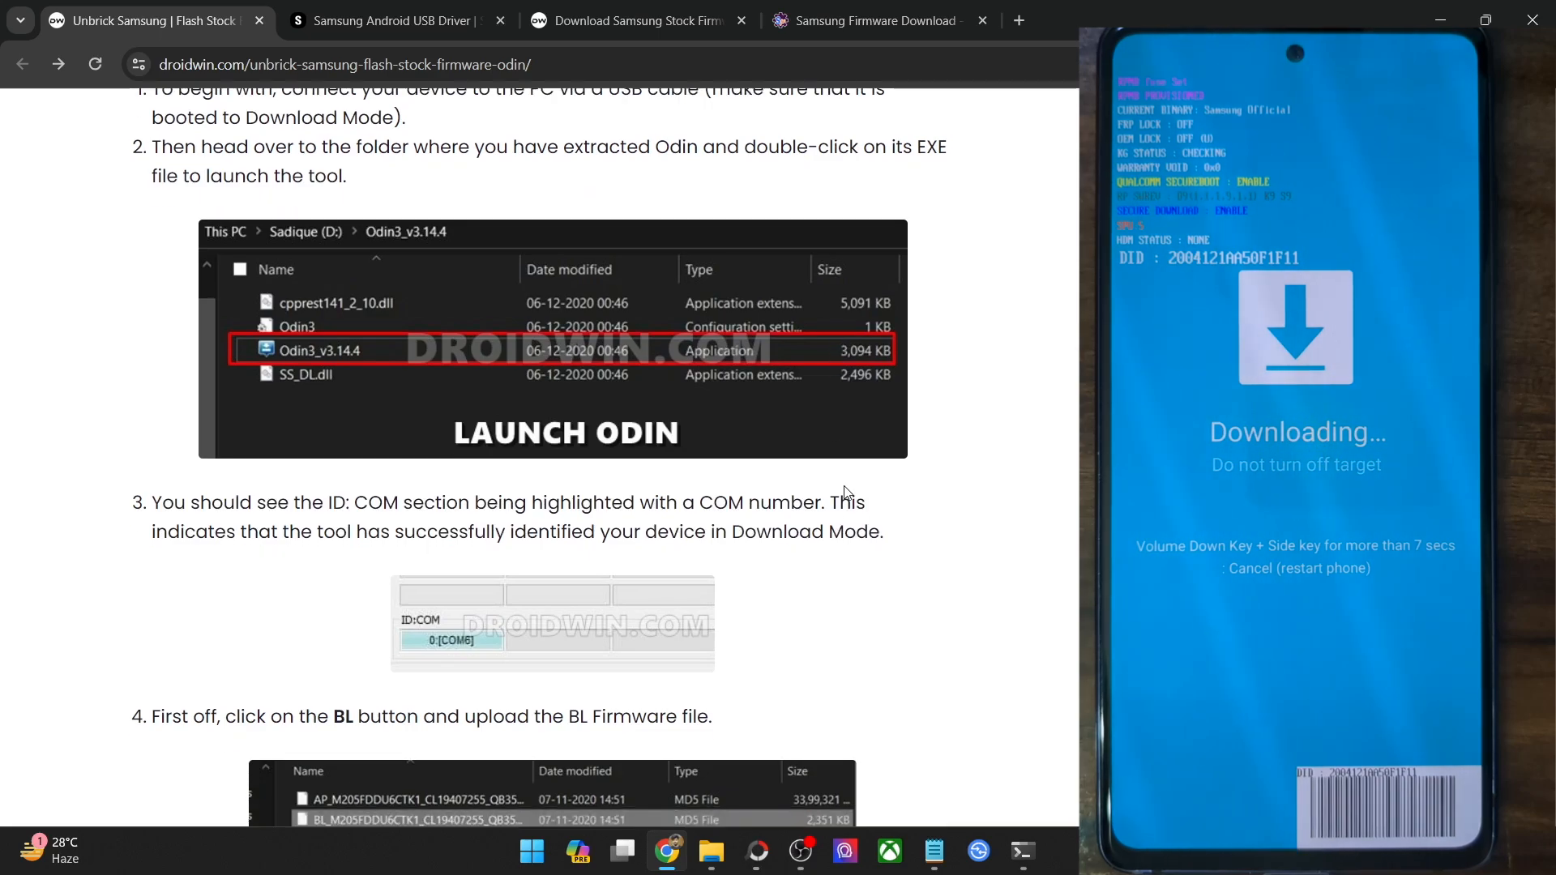
Launch Odin3_v3.14.4.exe from the Odin3-v3.14.4+ folder in Compressed downloads, move its window aside and check the device entry in the log
click(724, 850)
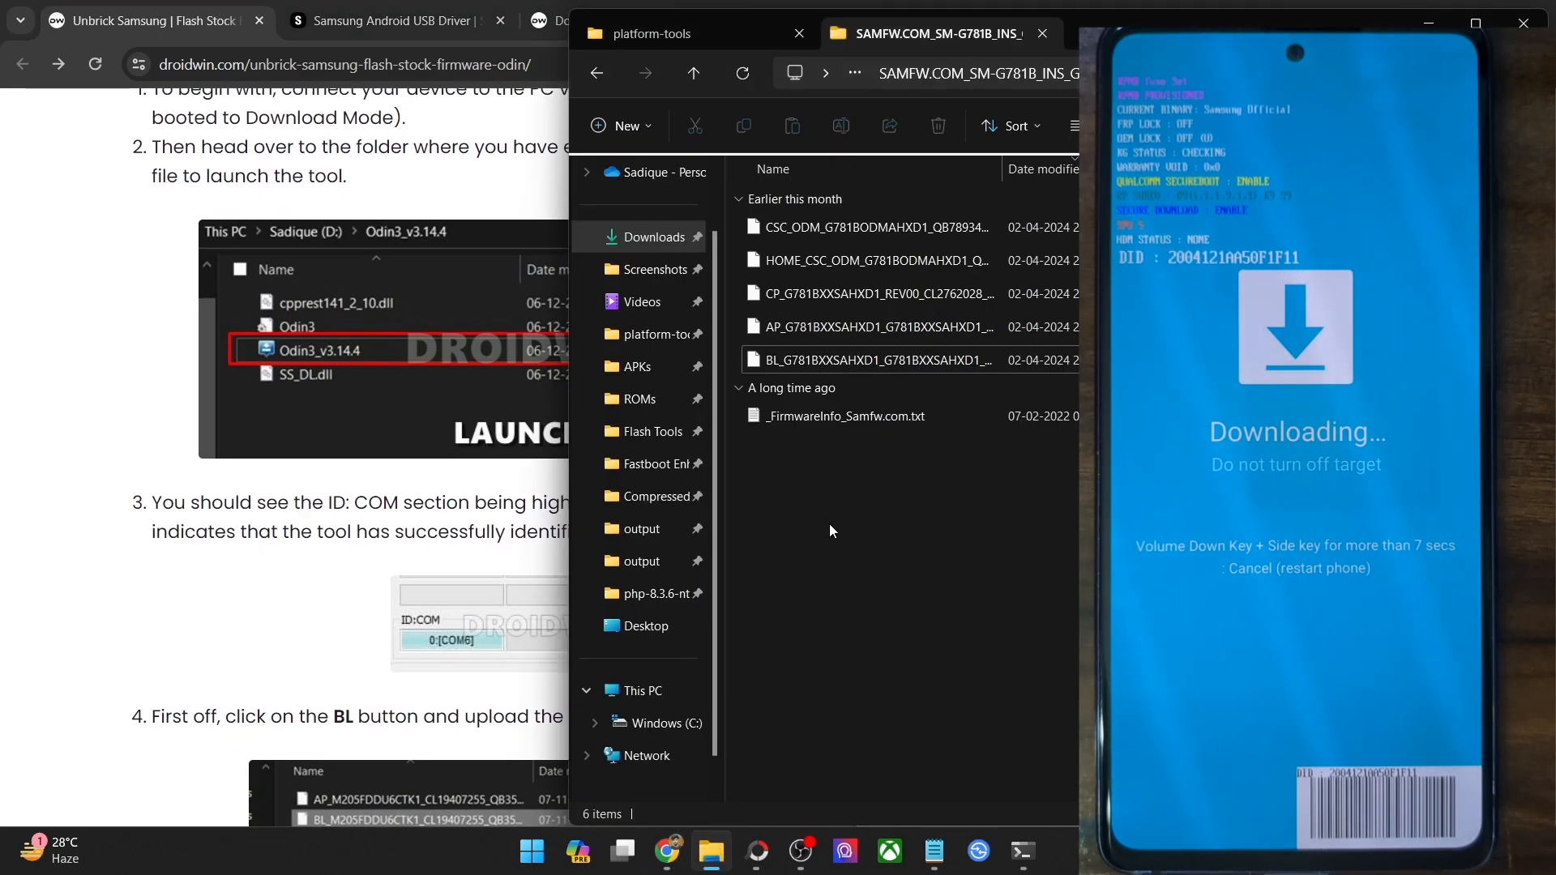
click(612, 72)
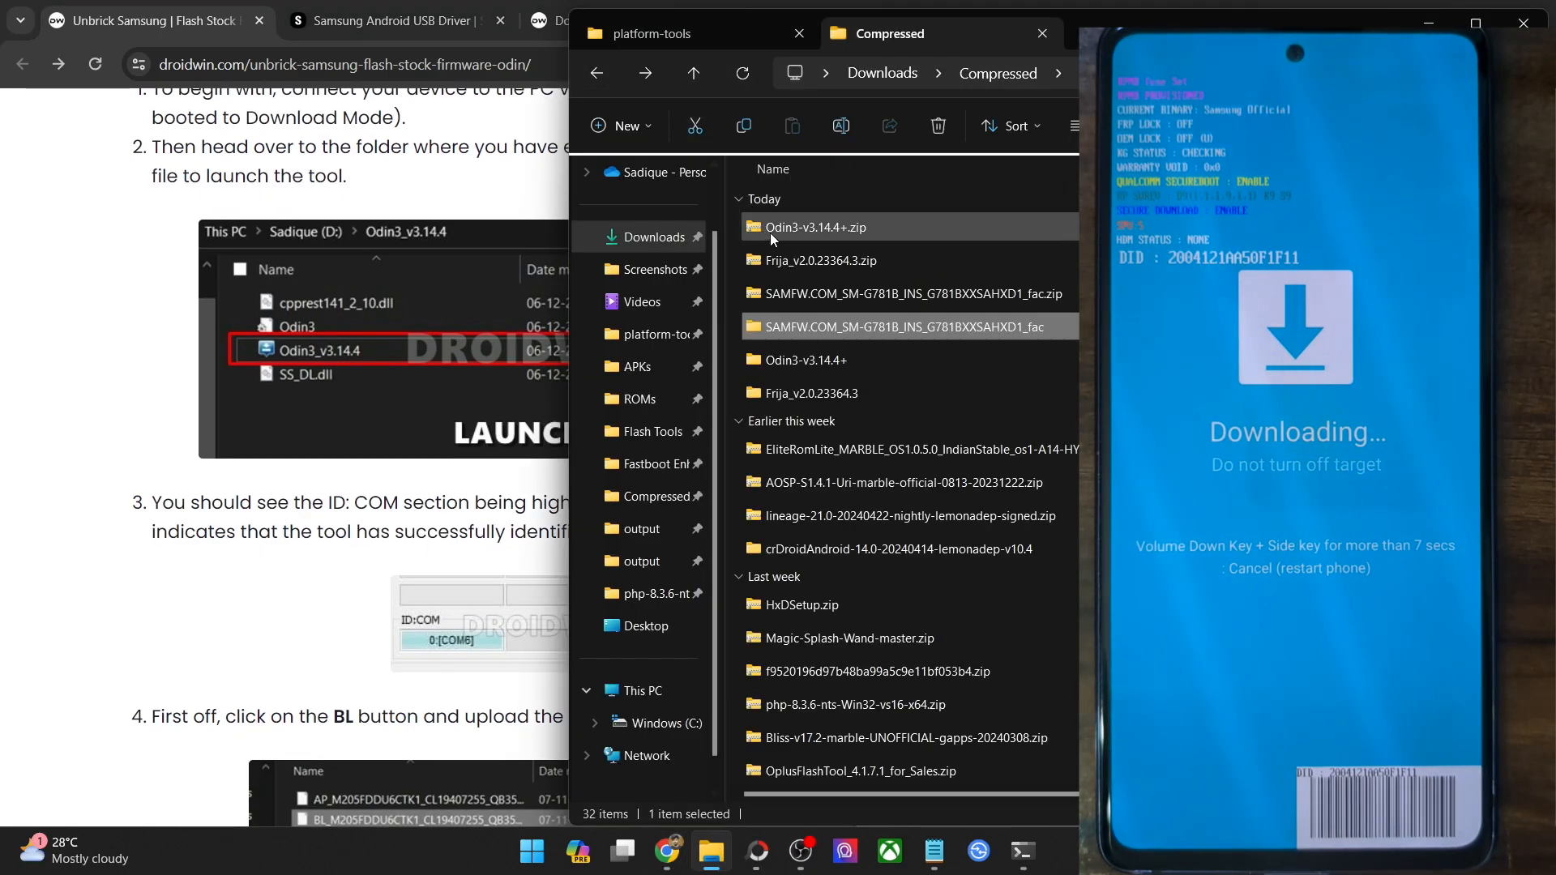
double_click(822, 362)
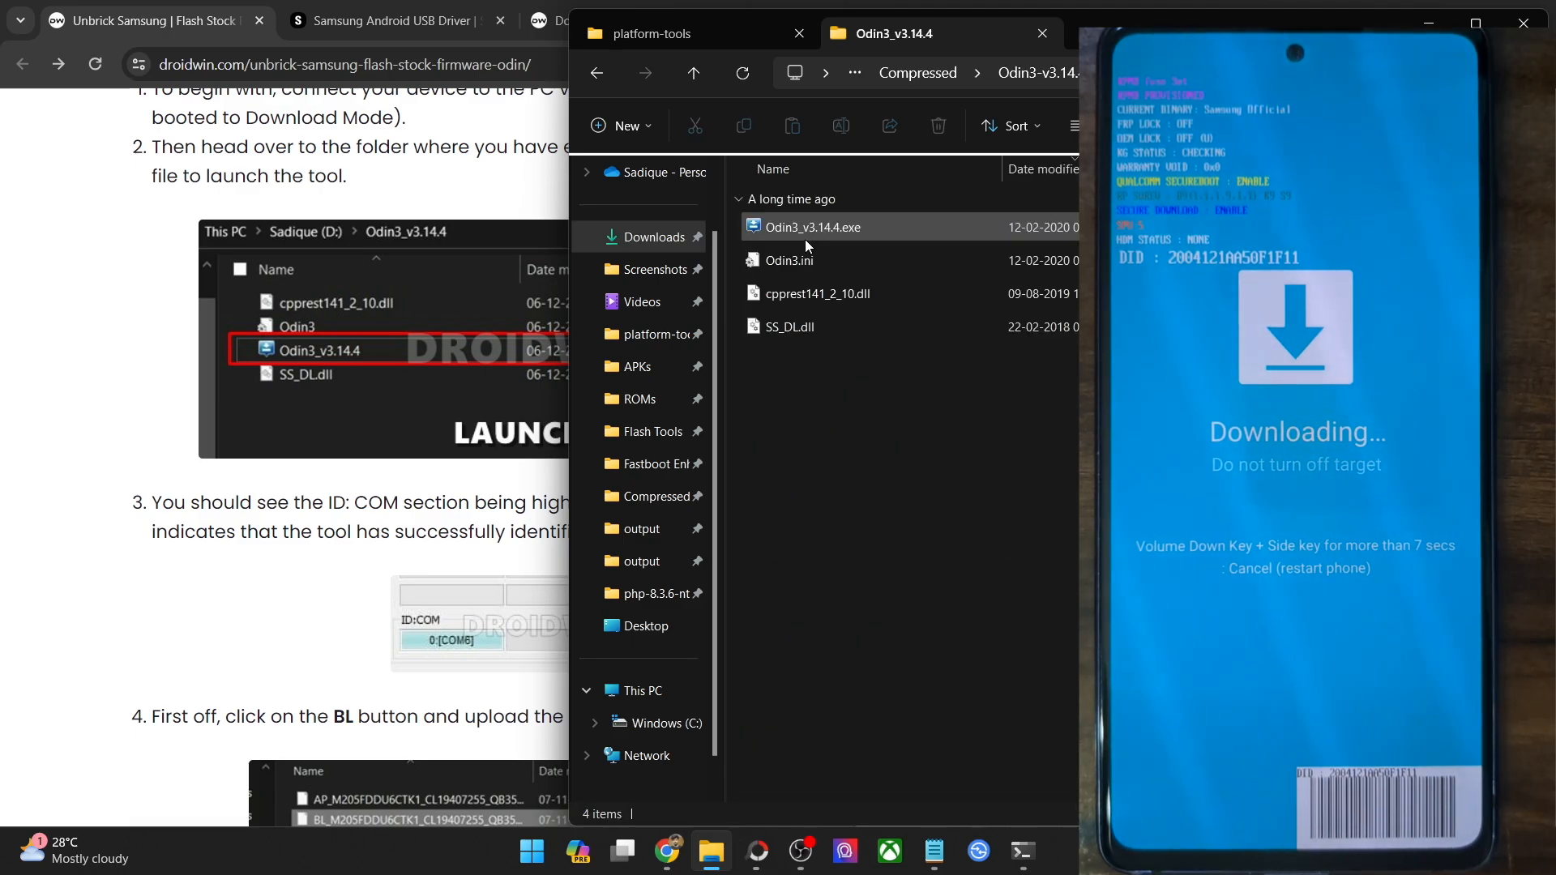
double_click(805, 240)
drag(808, 219, 997, 234)
key(Return)
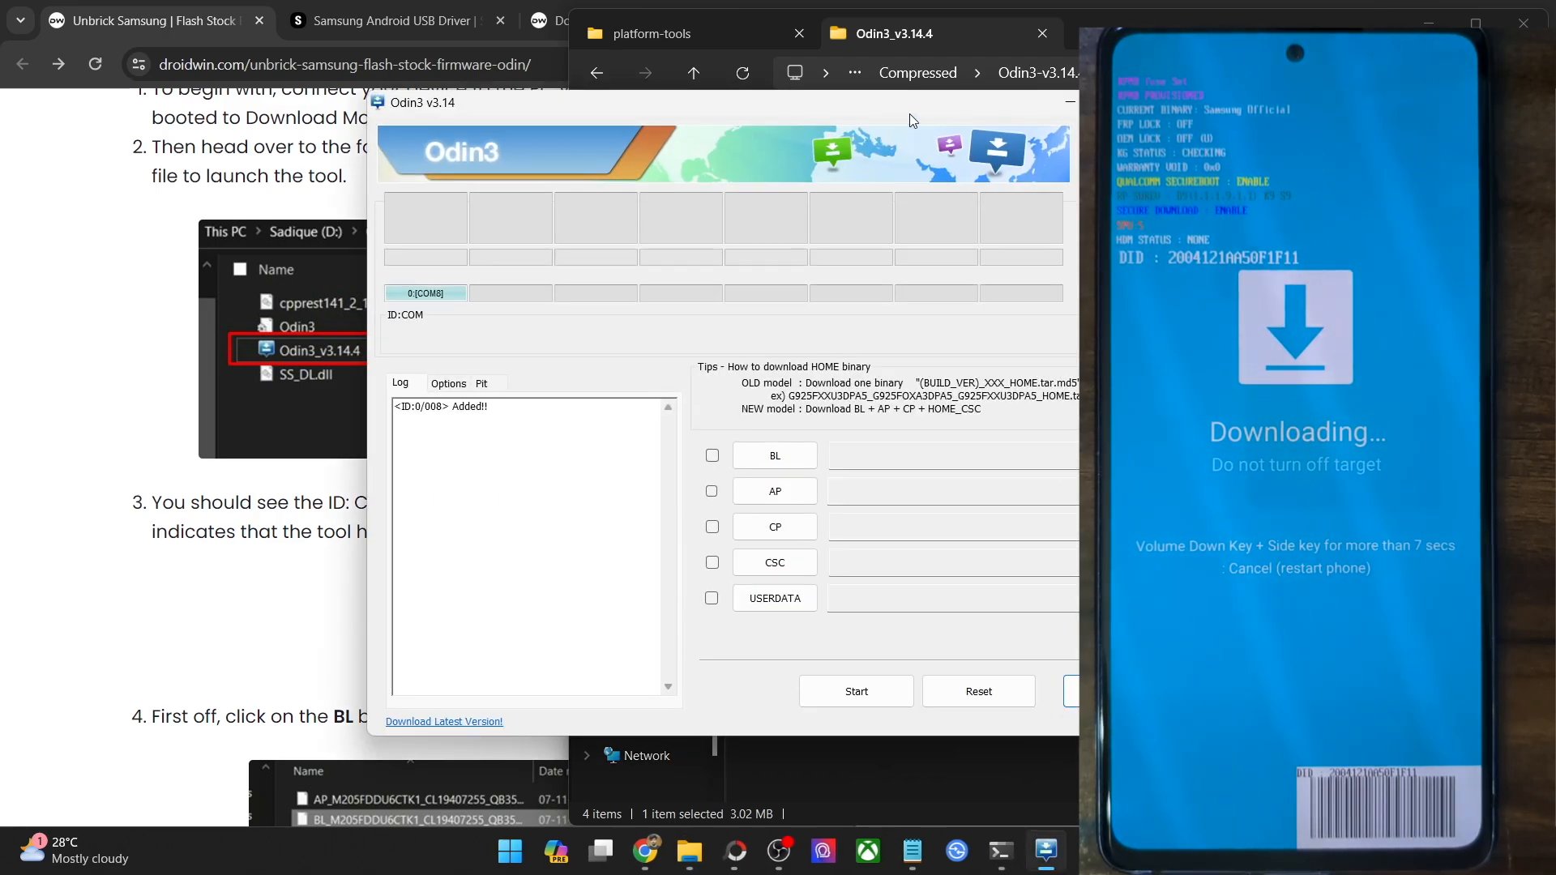
drag(877, 105, 1101, 117)
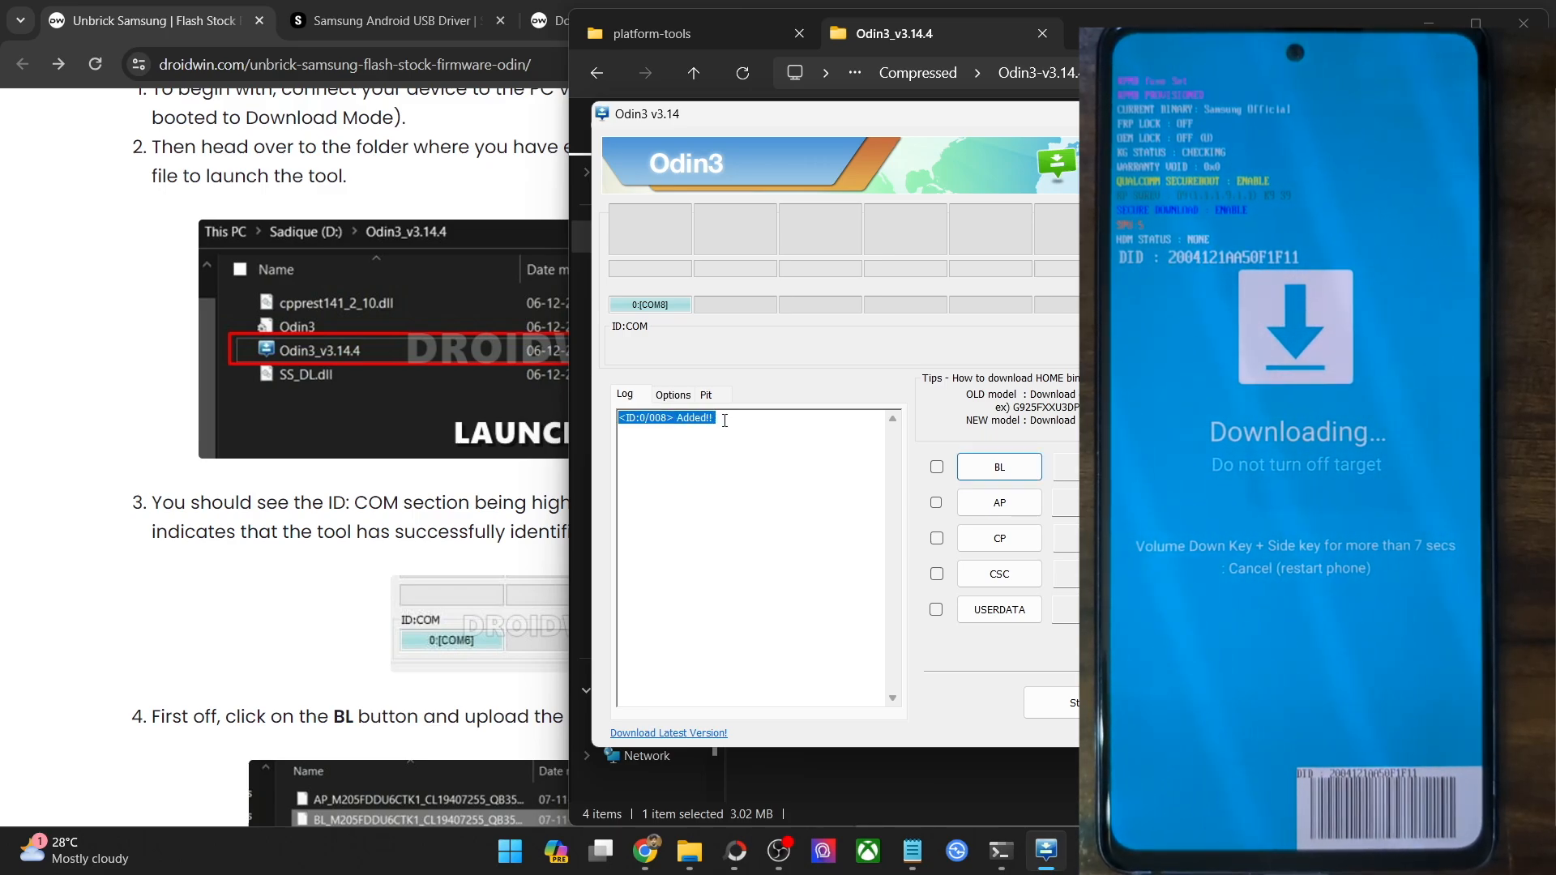
click(774, 546)
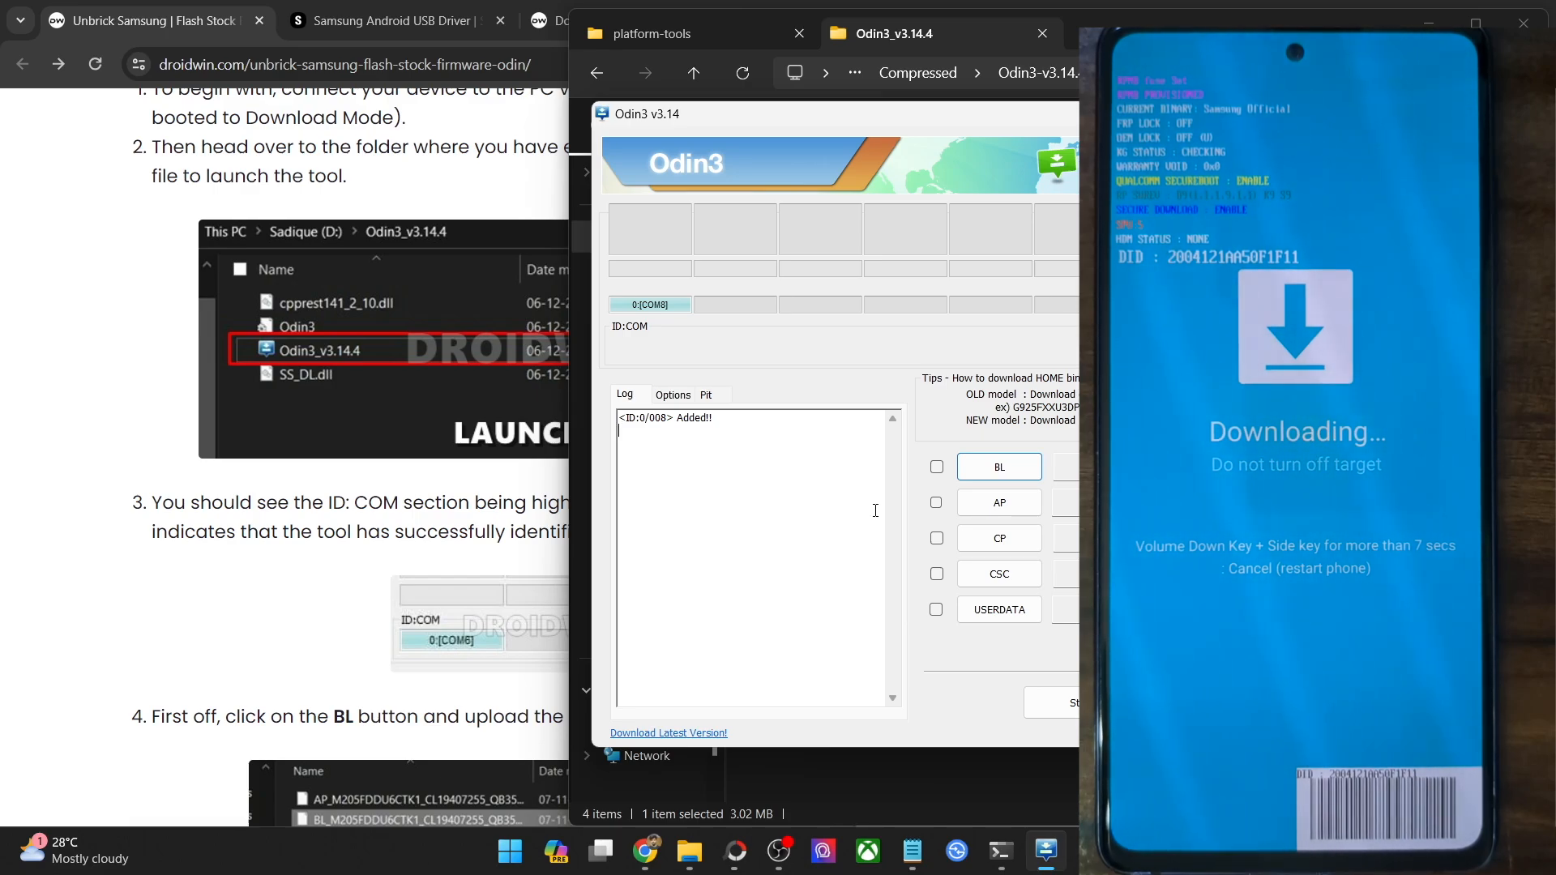
Load the BL_G781BXXSAHXD1 file from the SAMFW.COM_SM-G781B_INS firmware folder in Compressed downloads into Odin's BL slot
click(991, 477)
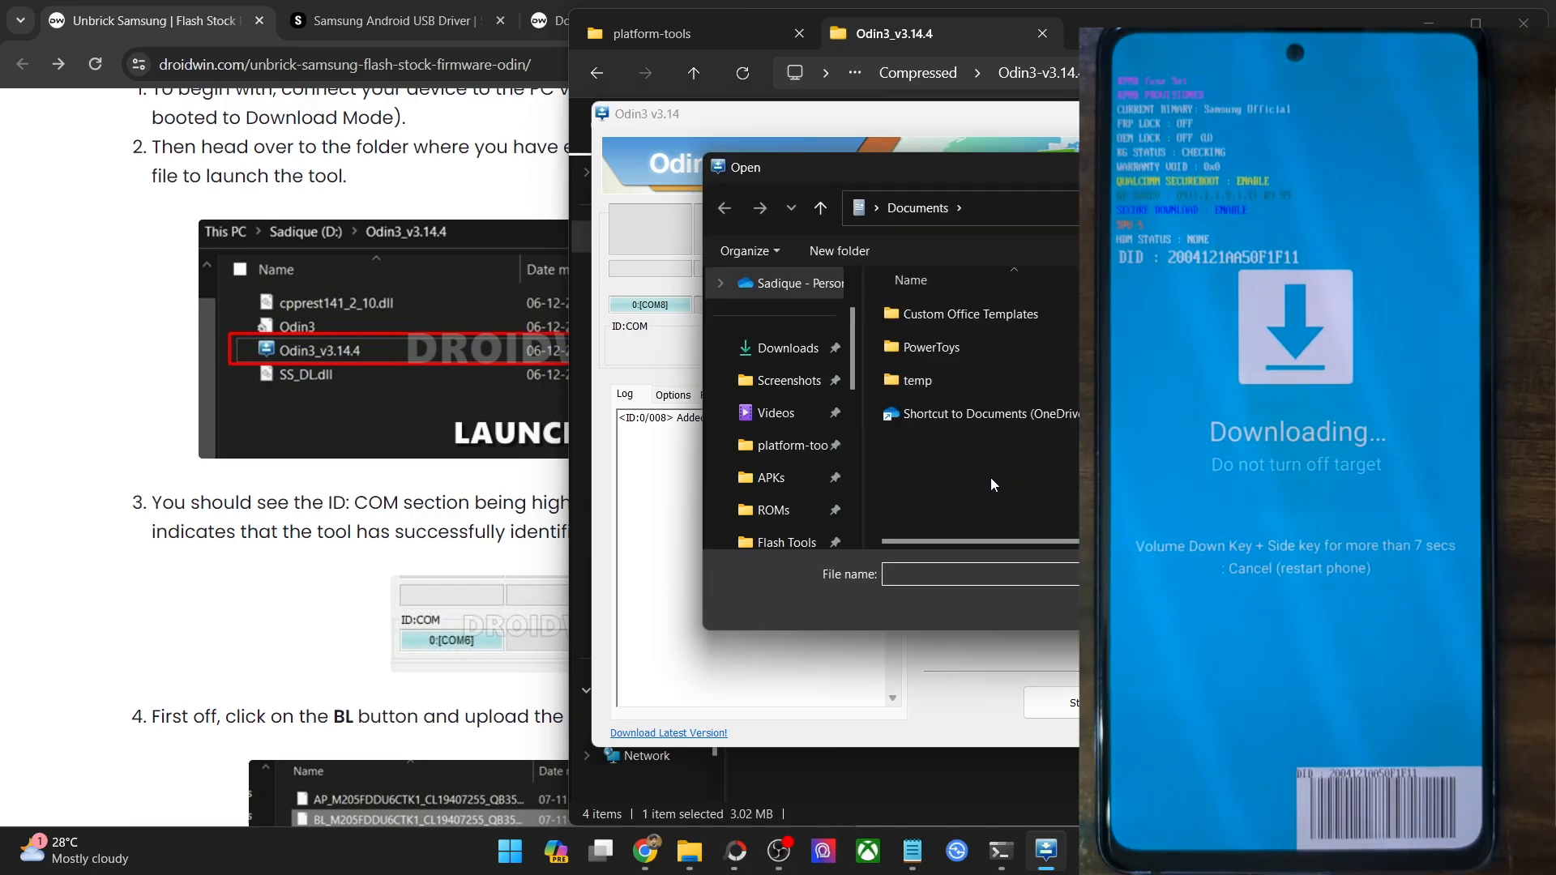
click(788, 348)
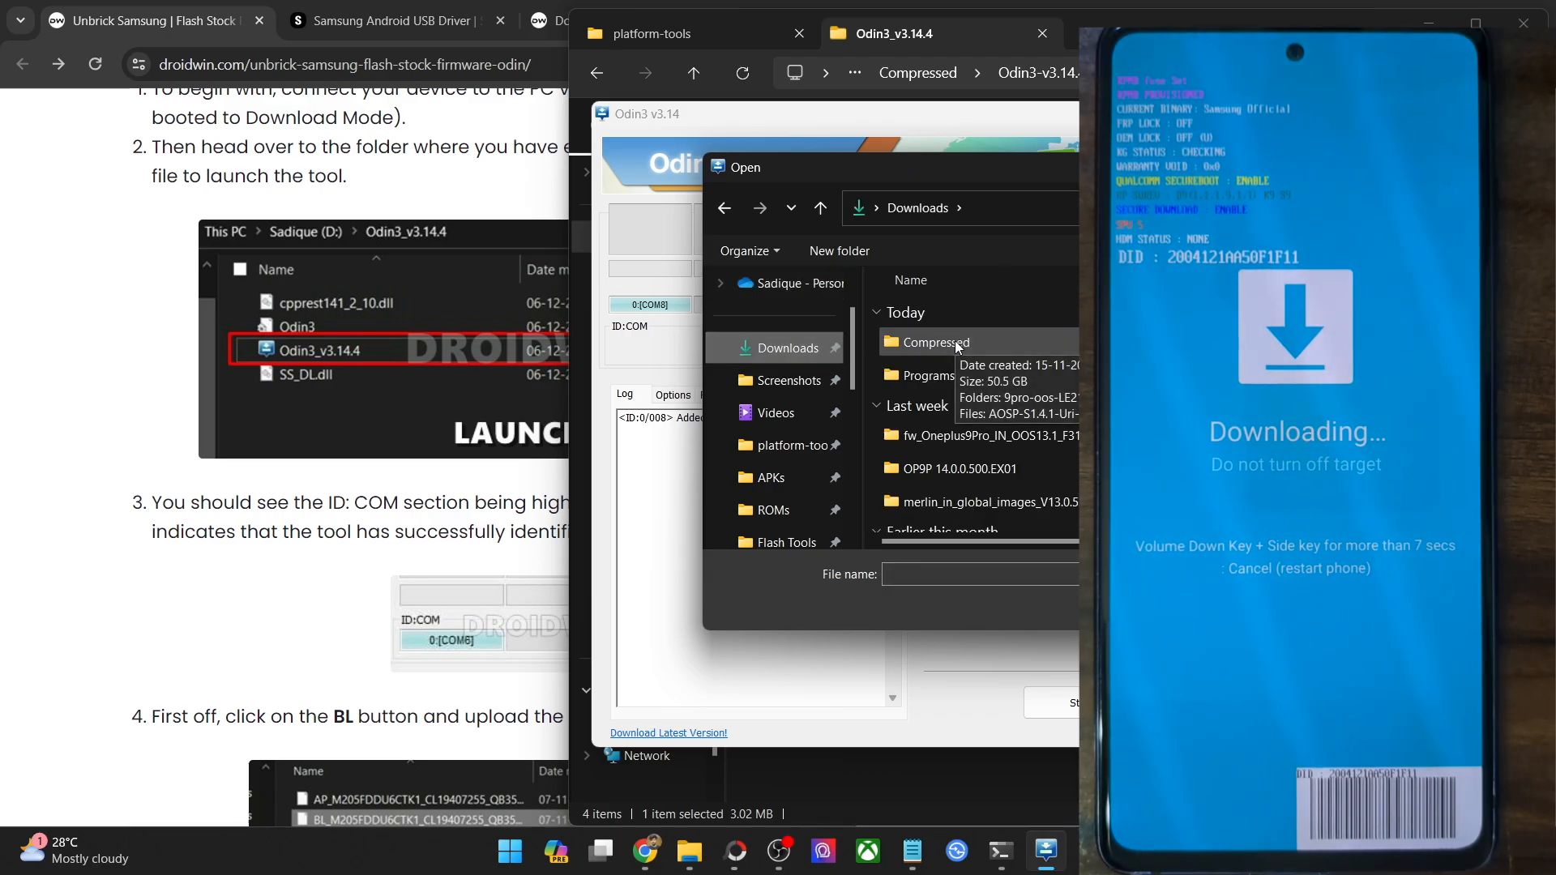
double_click(957, 343)
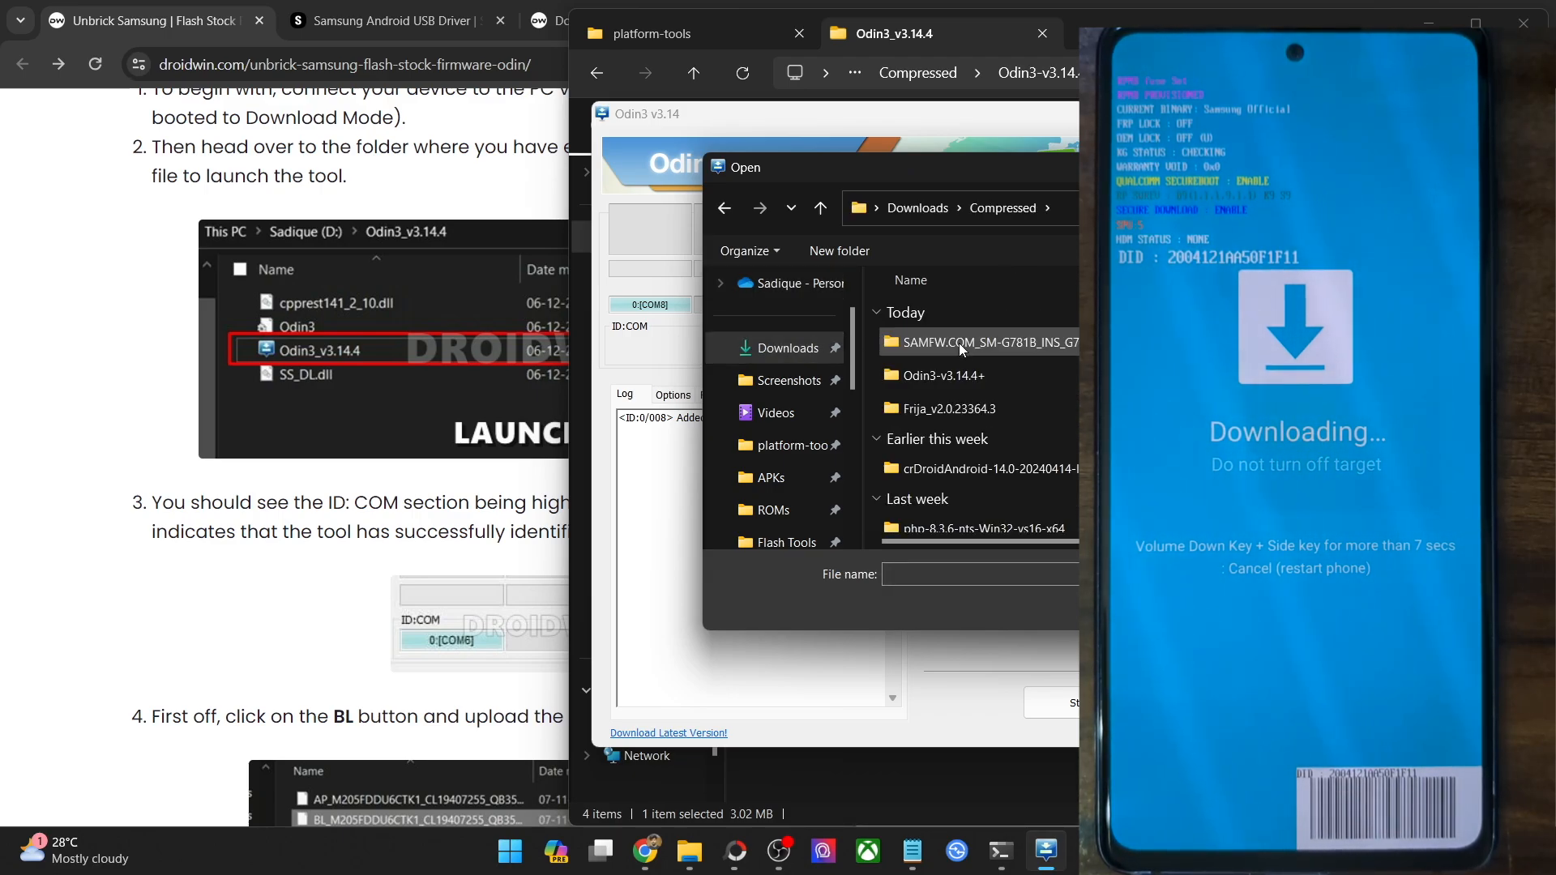
double_click(962, 345)
click(959, 475)
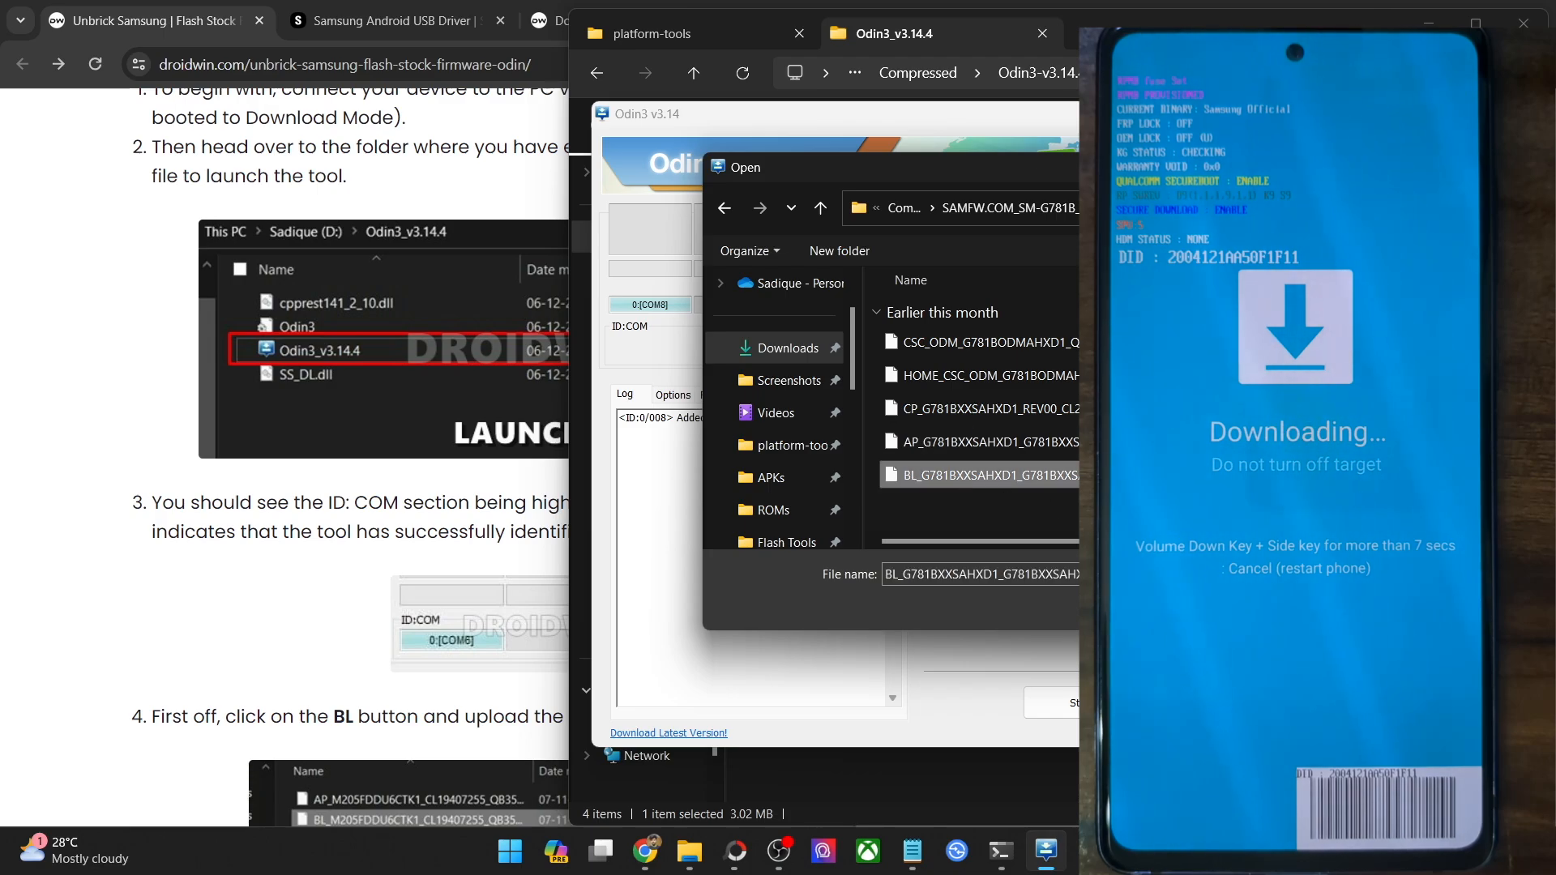
click(1307, 607)
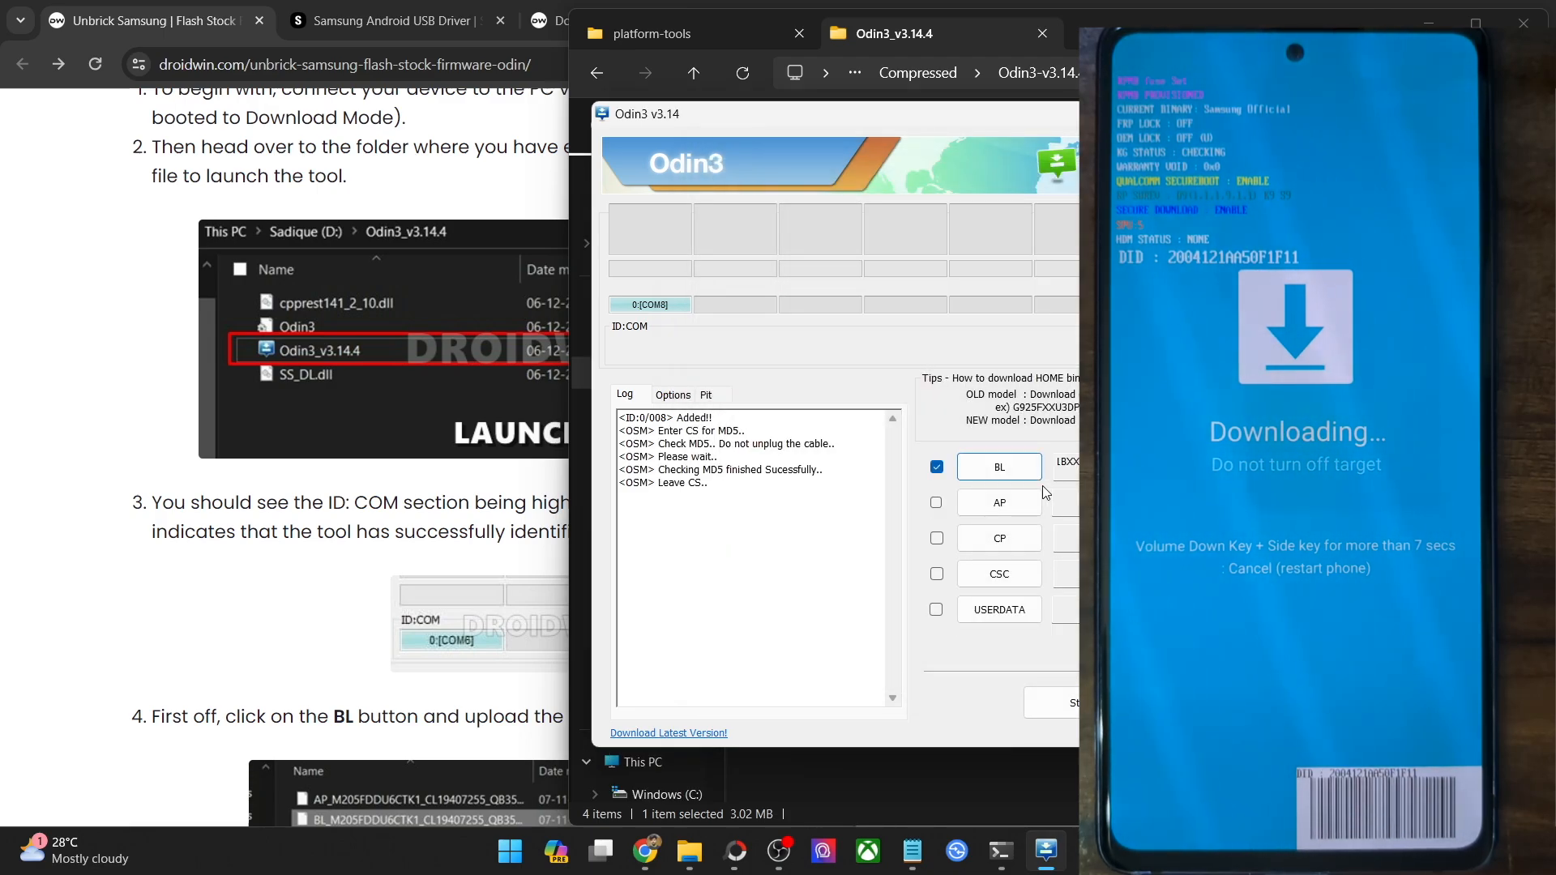
Load the AP_G781BXXSAHXD1 file into Odin's AP slot and the CP_G781BXXSAHXD1 file into its CP slot
click(1001, 503)
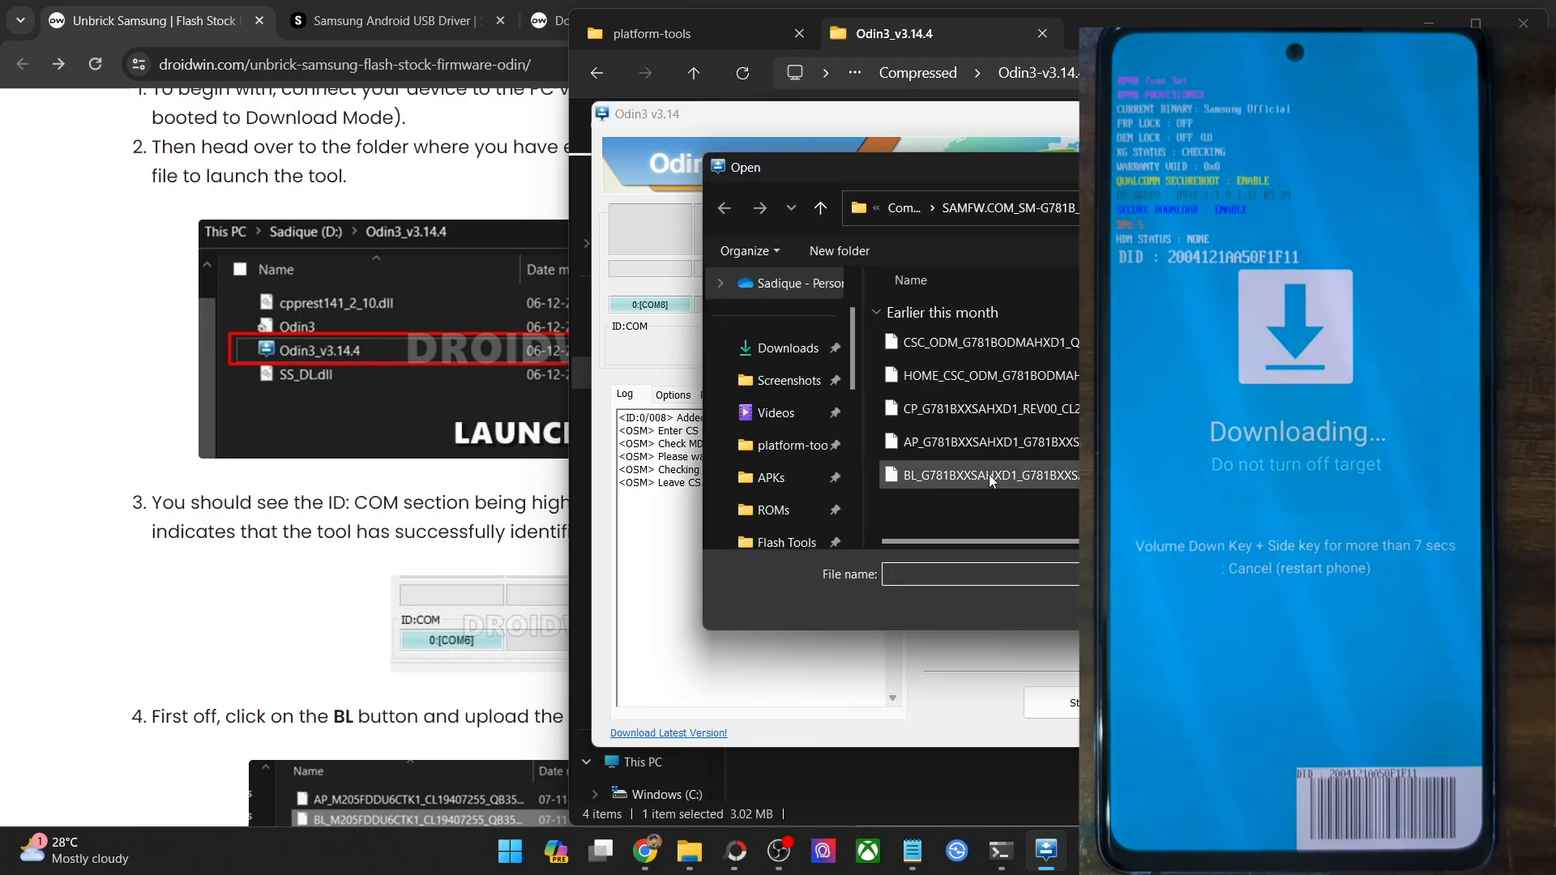
click(991, 441)
click(1301, 607)
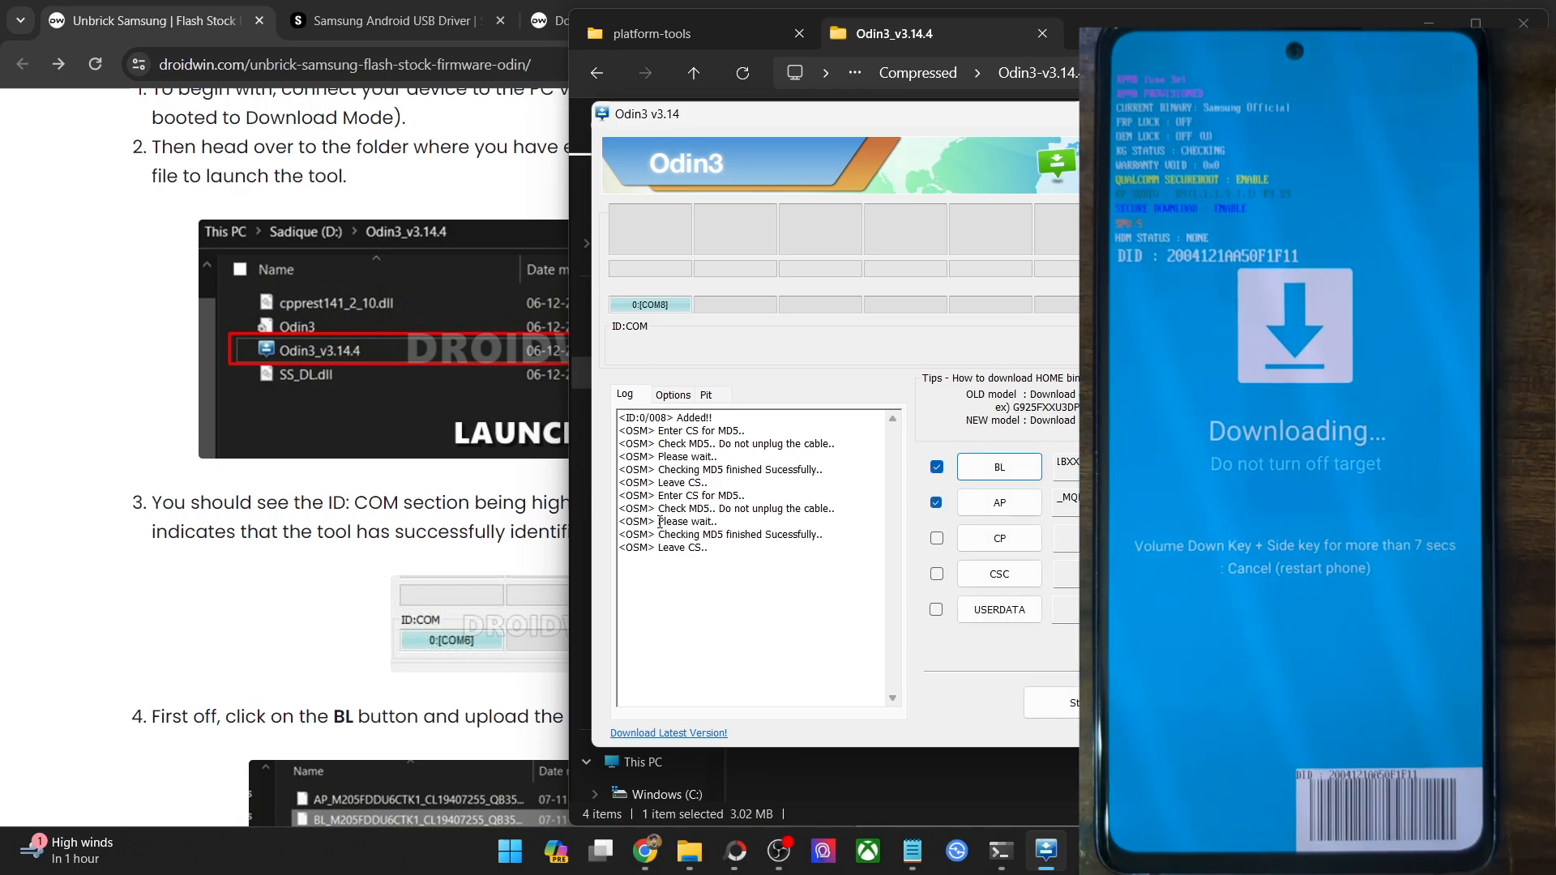
click(1020, 544)
click(976, 412)
double_click(976, 410)
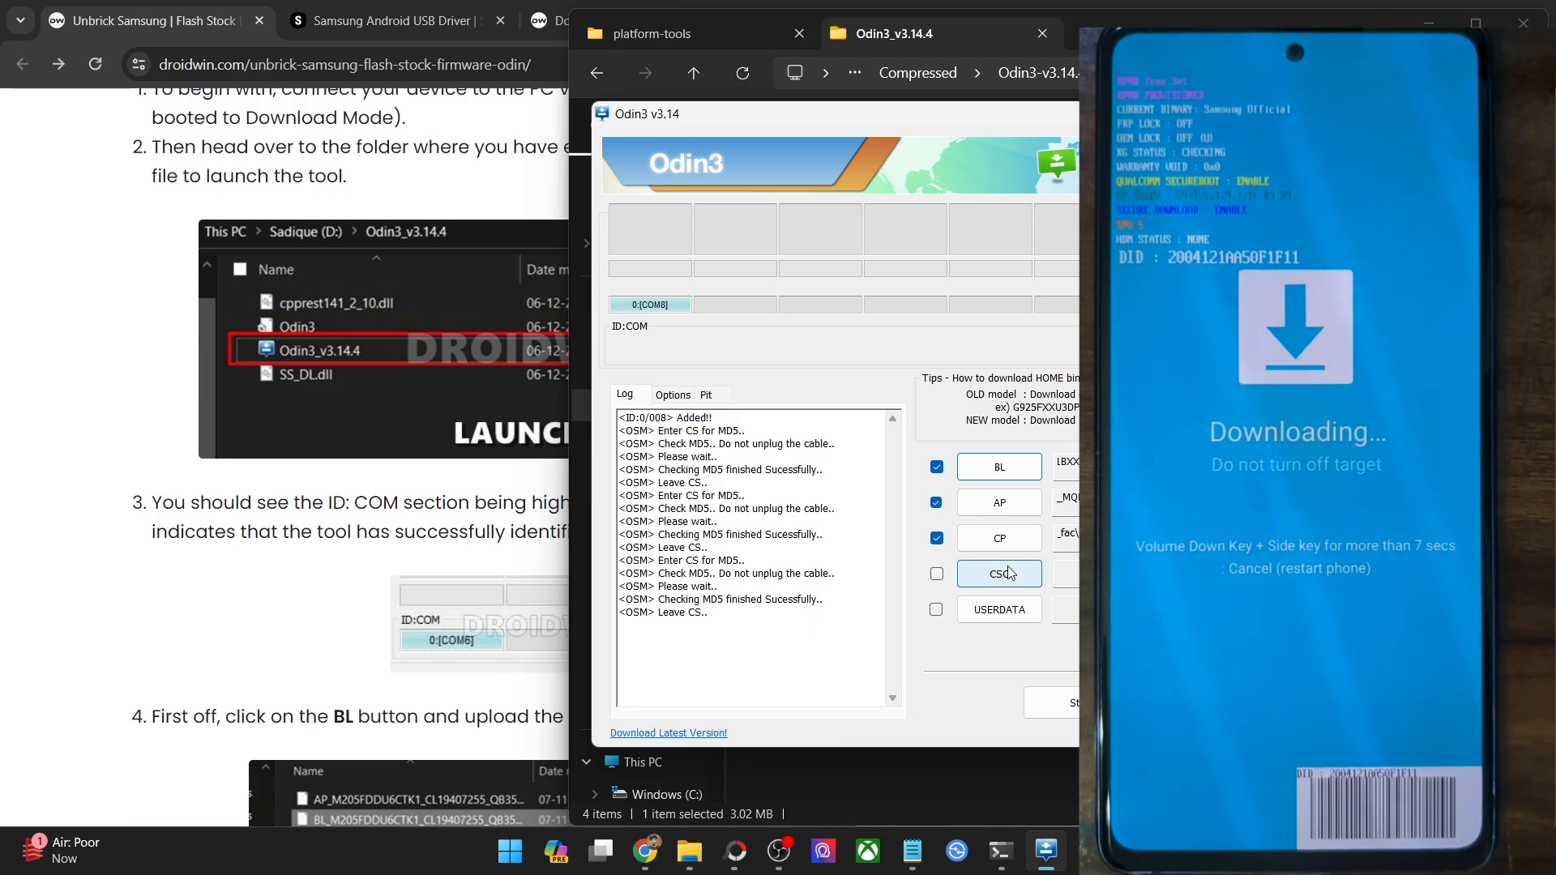
Load the regular CSC_ODM_G781BODMAHXD1 file, rather than the HOME_CSC one, into Odin's CSC slot
click(1009, 573)
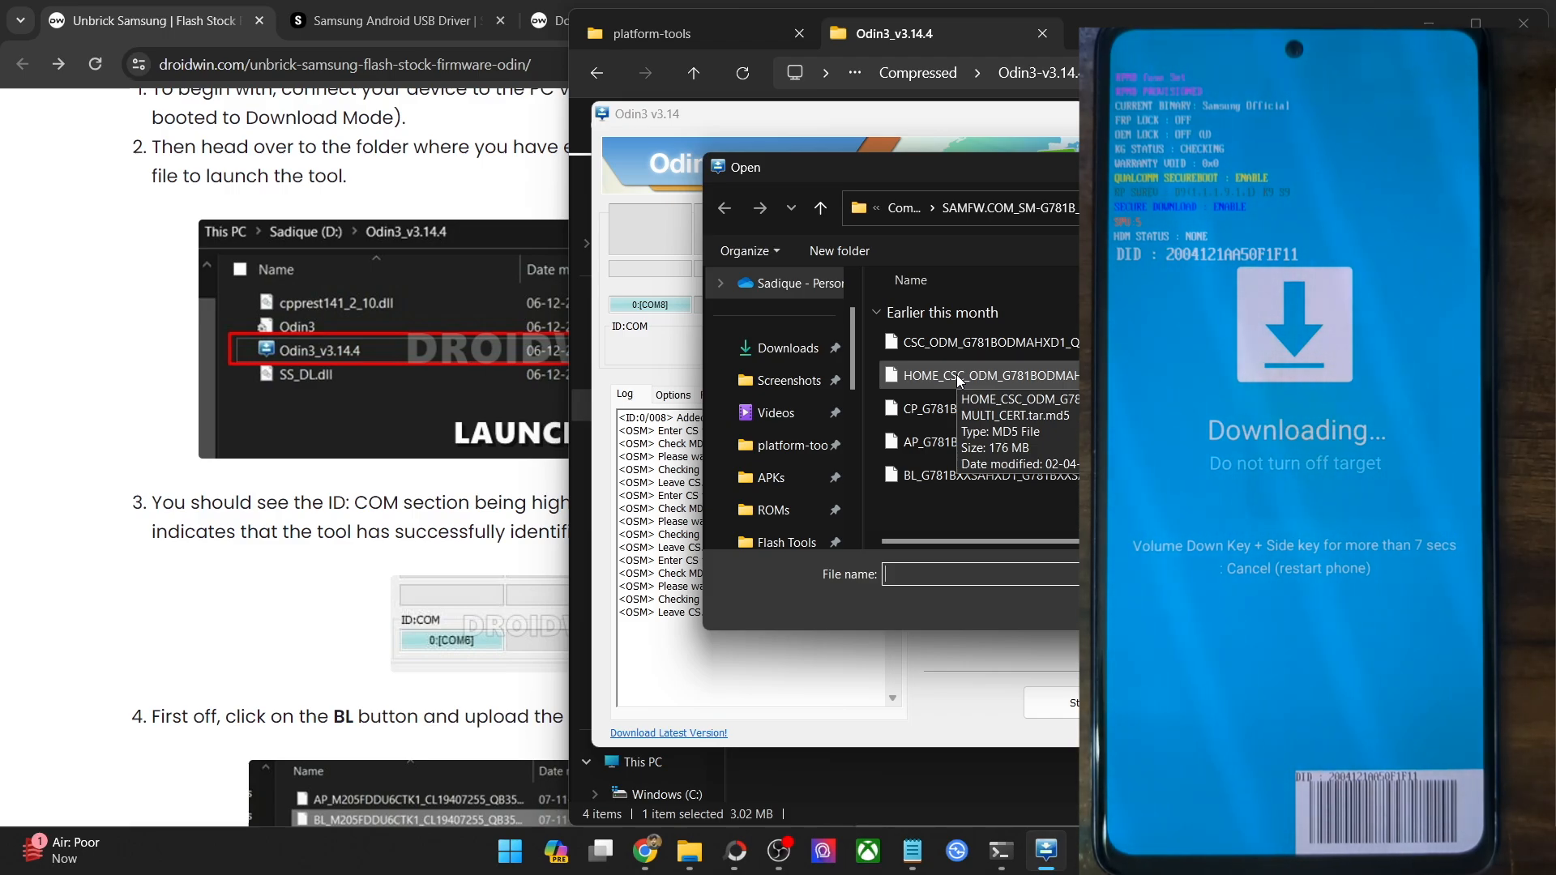
click(962, 336)
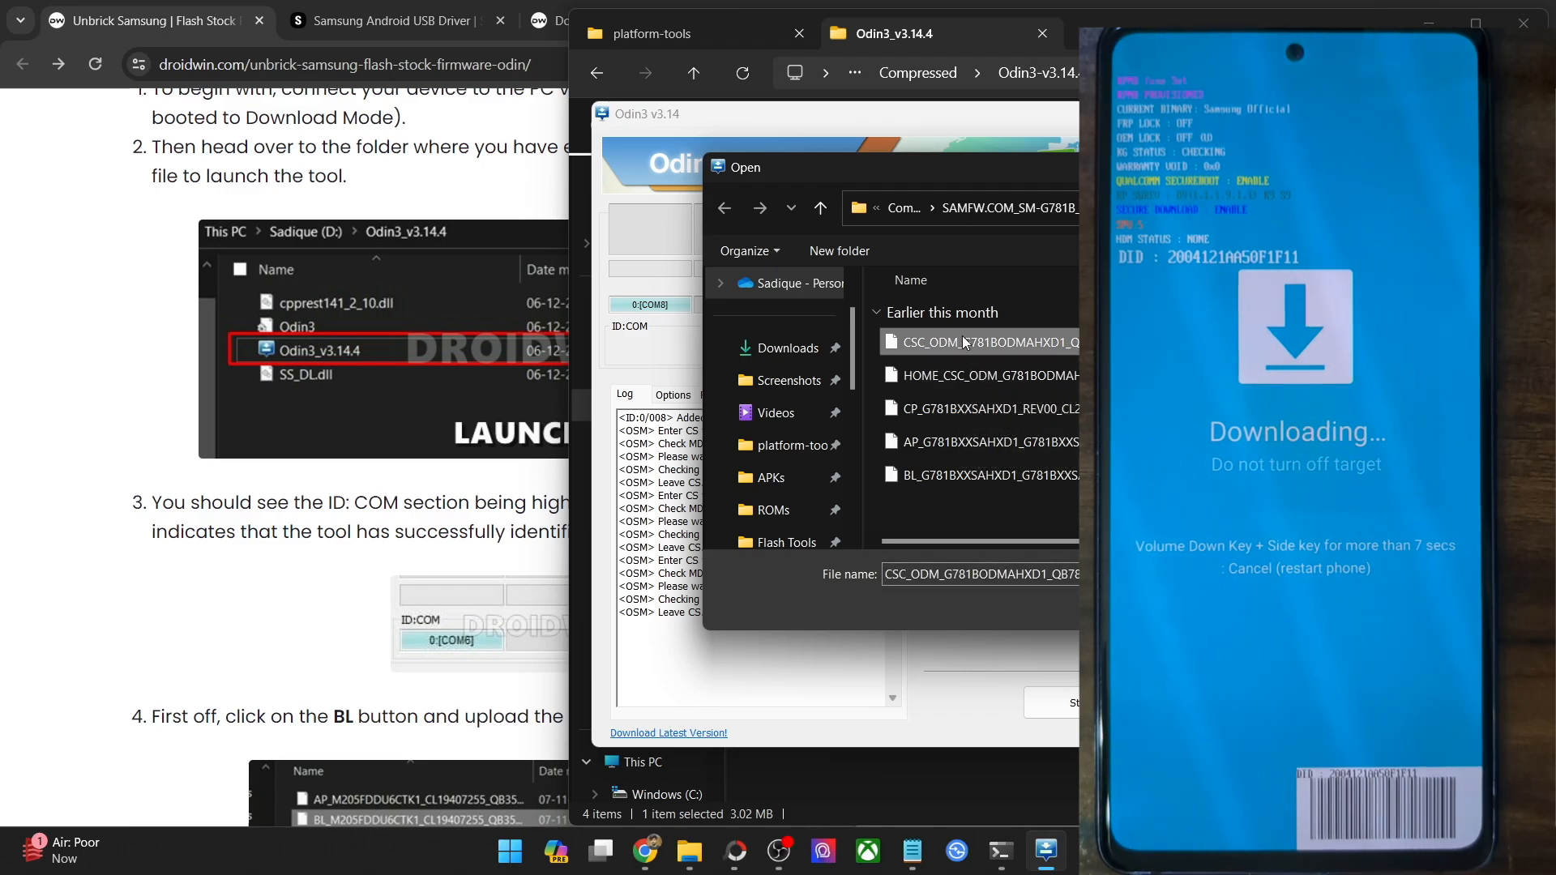
click(976, 379)
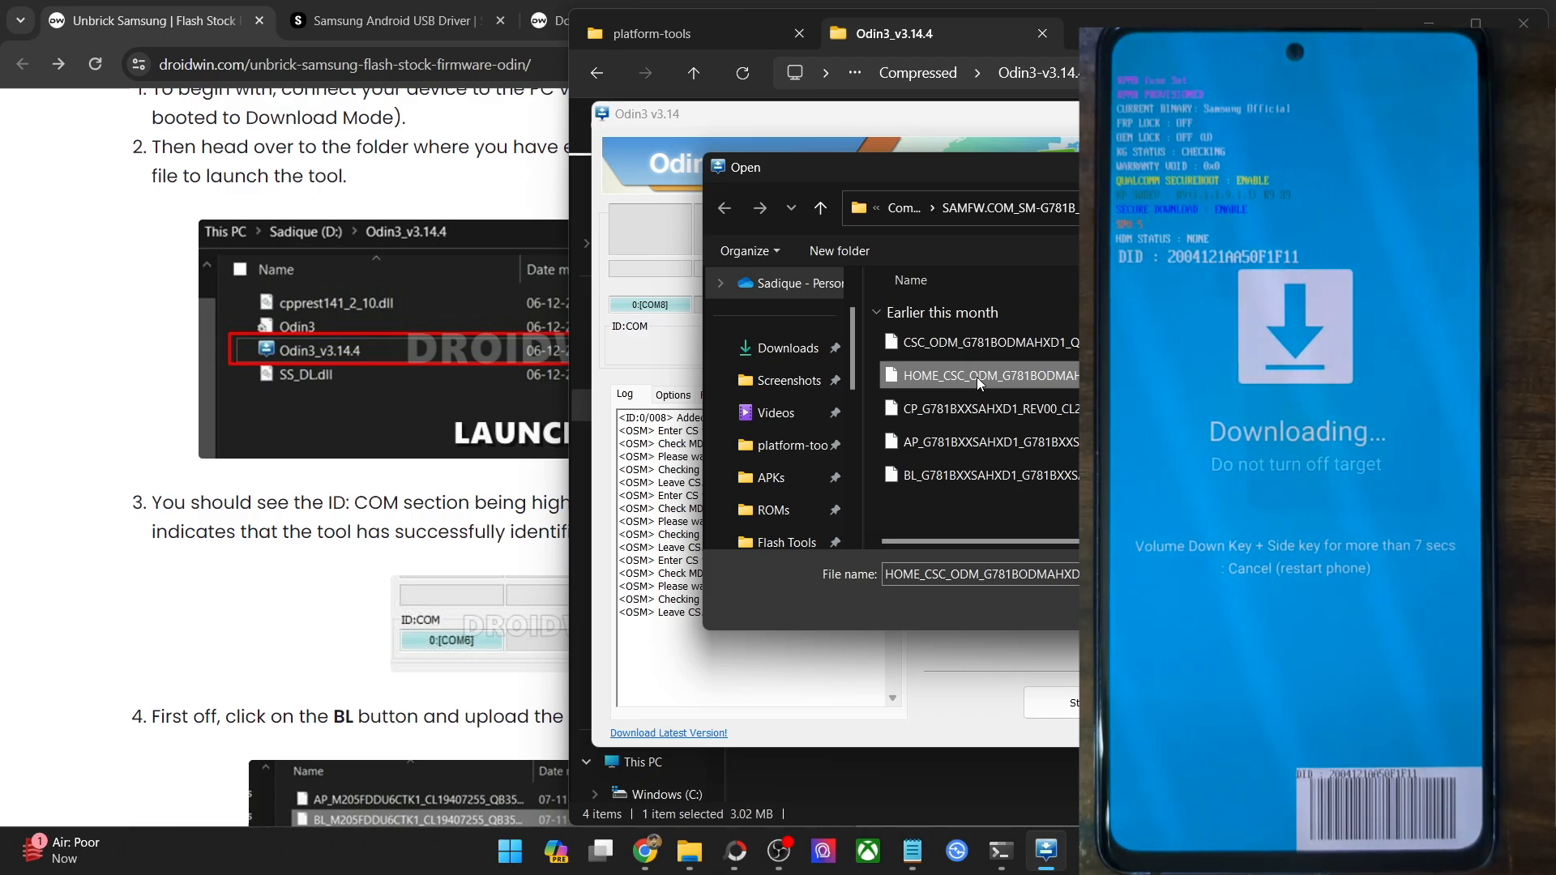
click(1010, 345)
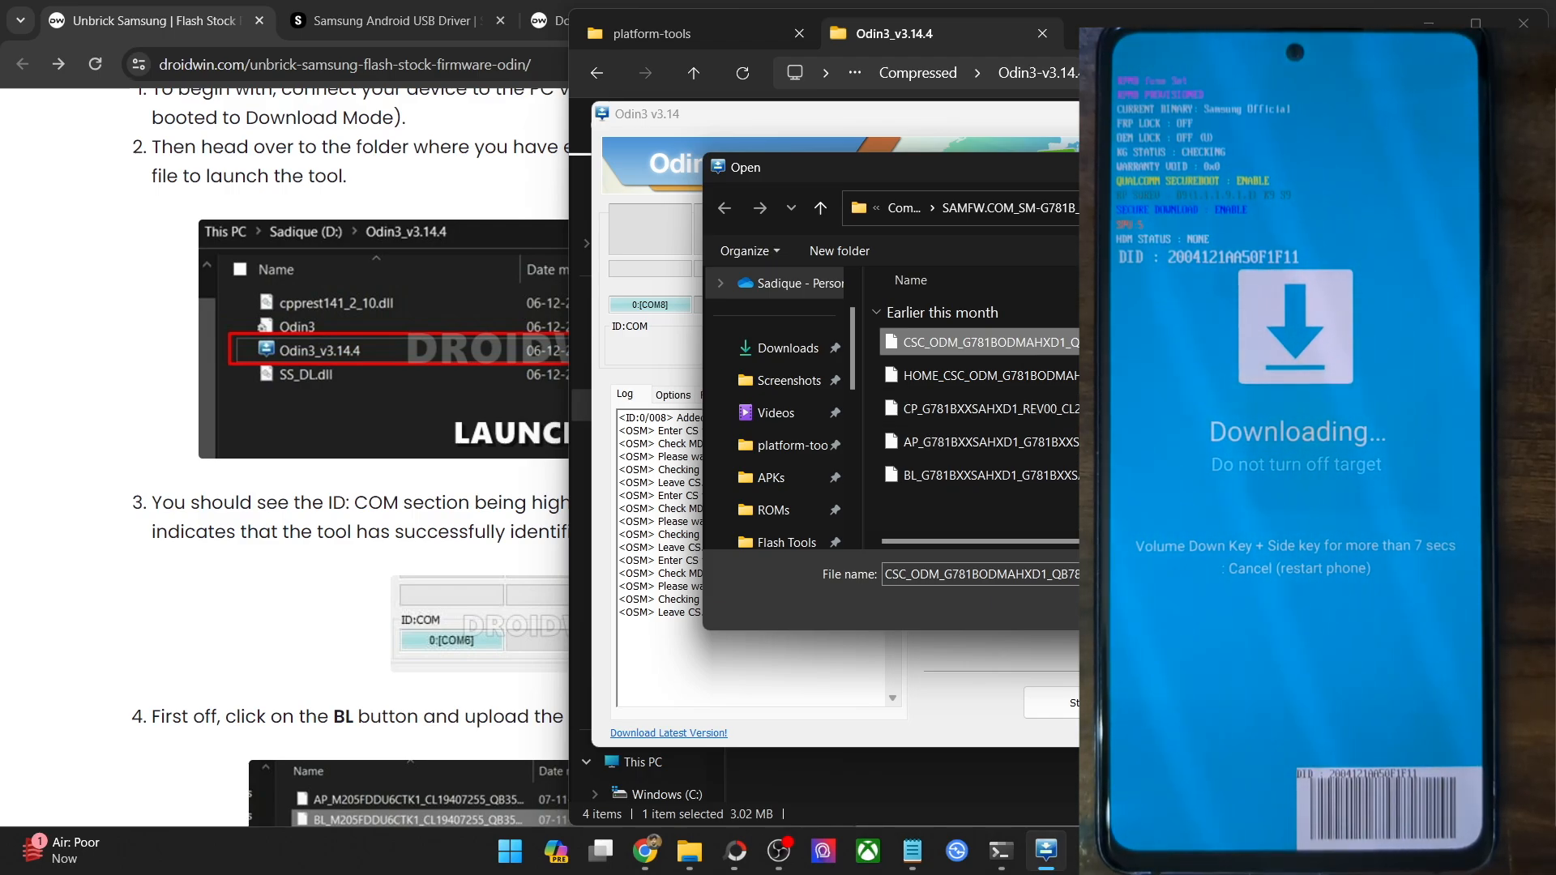
click(1305, 606)
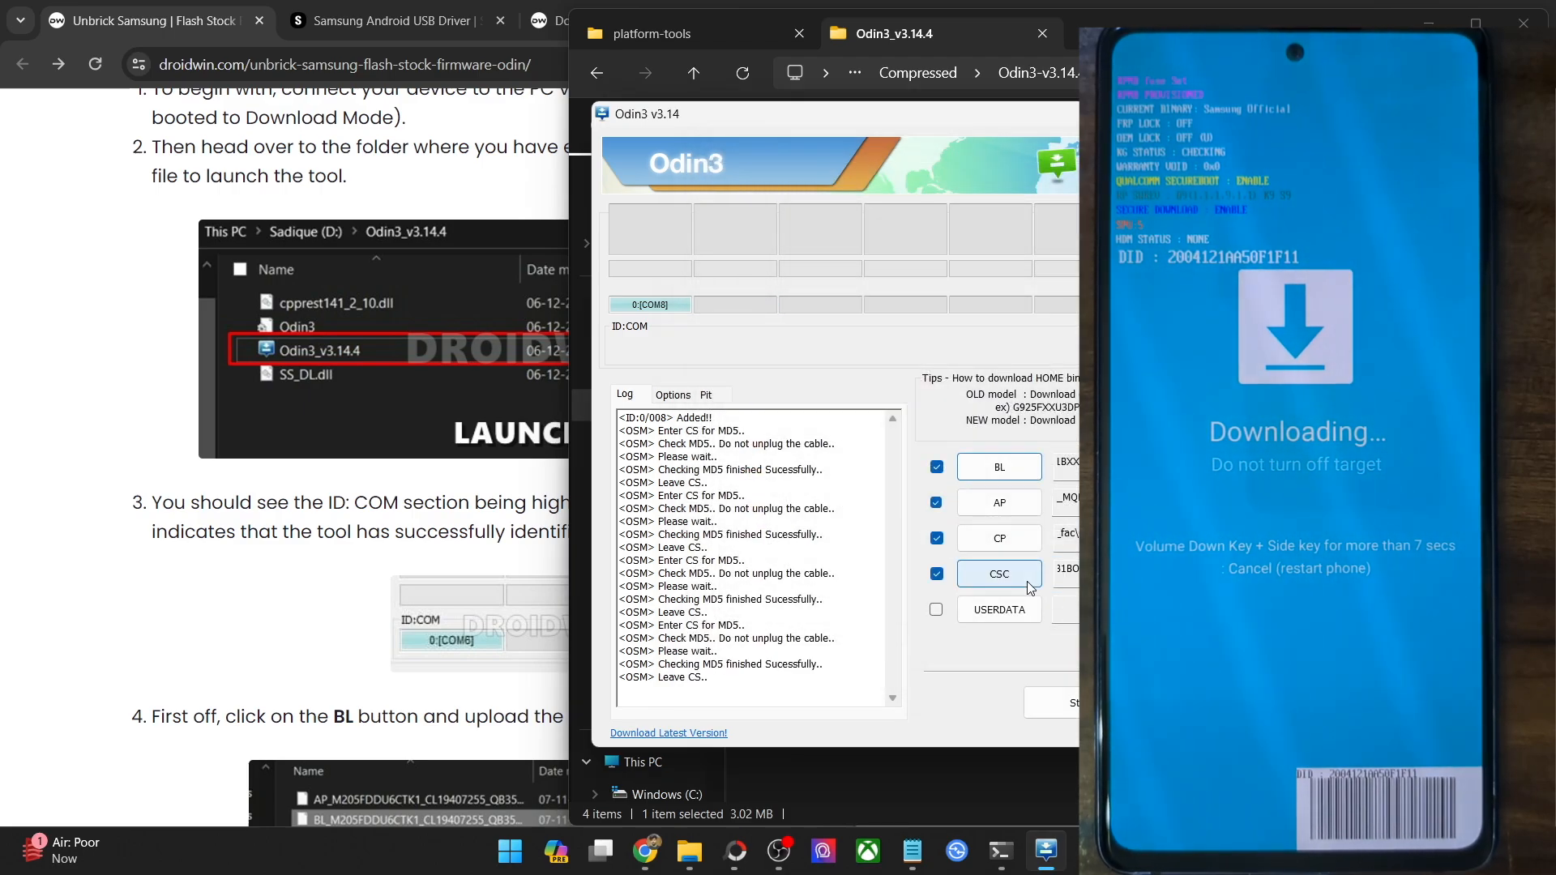
Return to the Unbrick Samsung article in Chrome and read the instruction on choosing Home CSC or CSC
click(417, 530)
scroll(416, 531, down, 13)
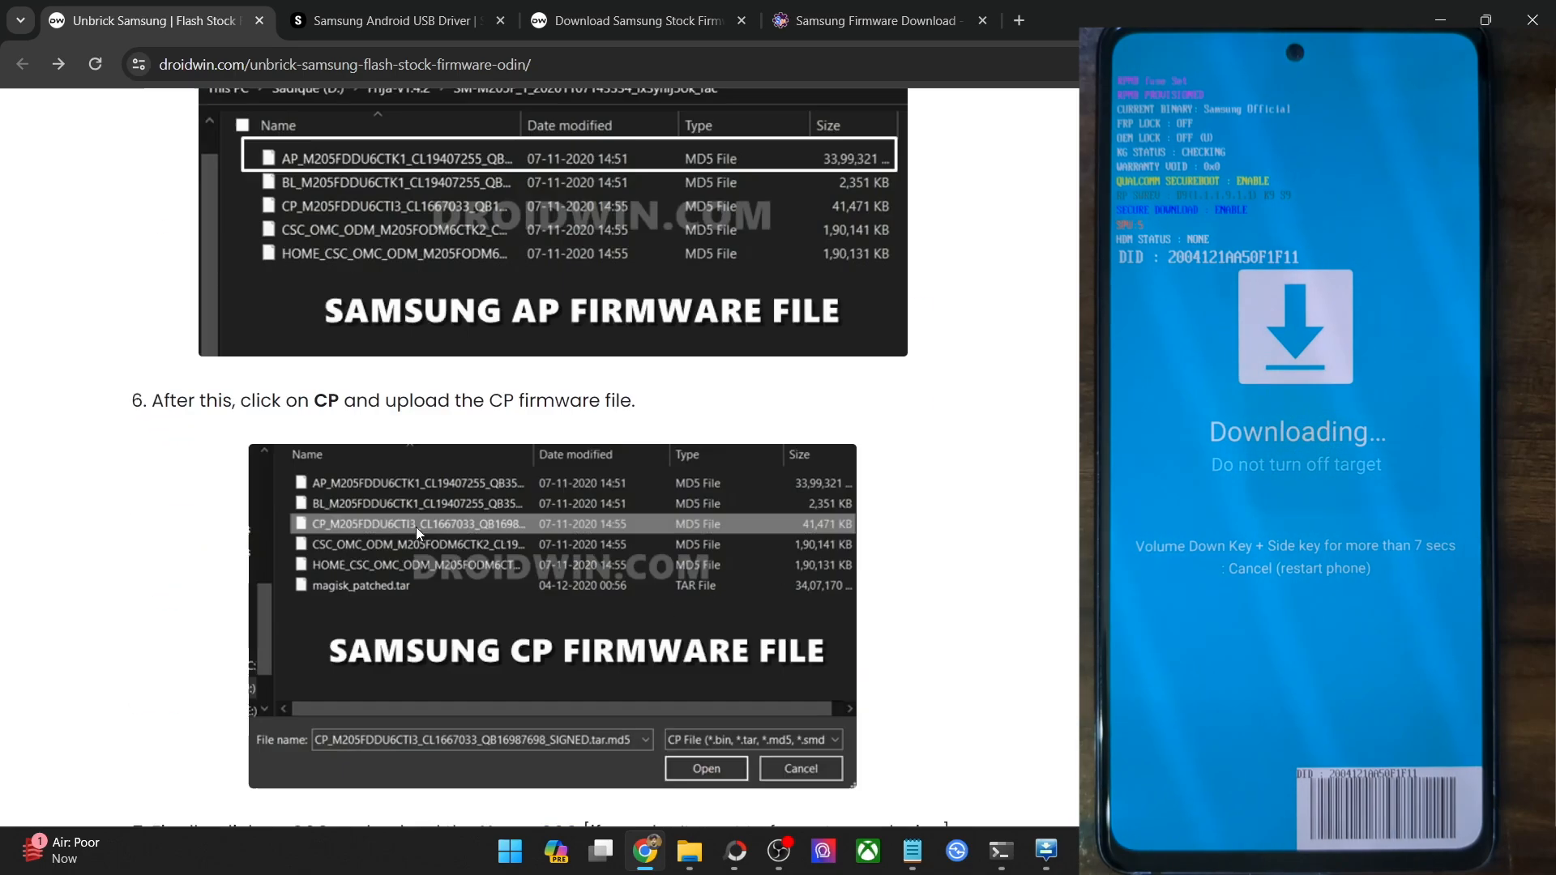
scroll(421, 528, down, 3)
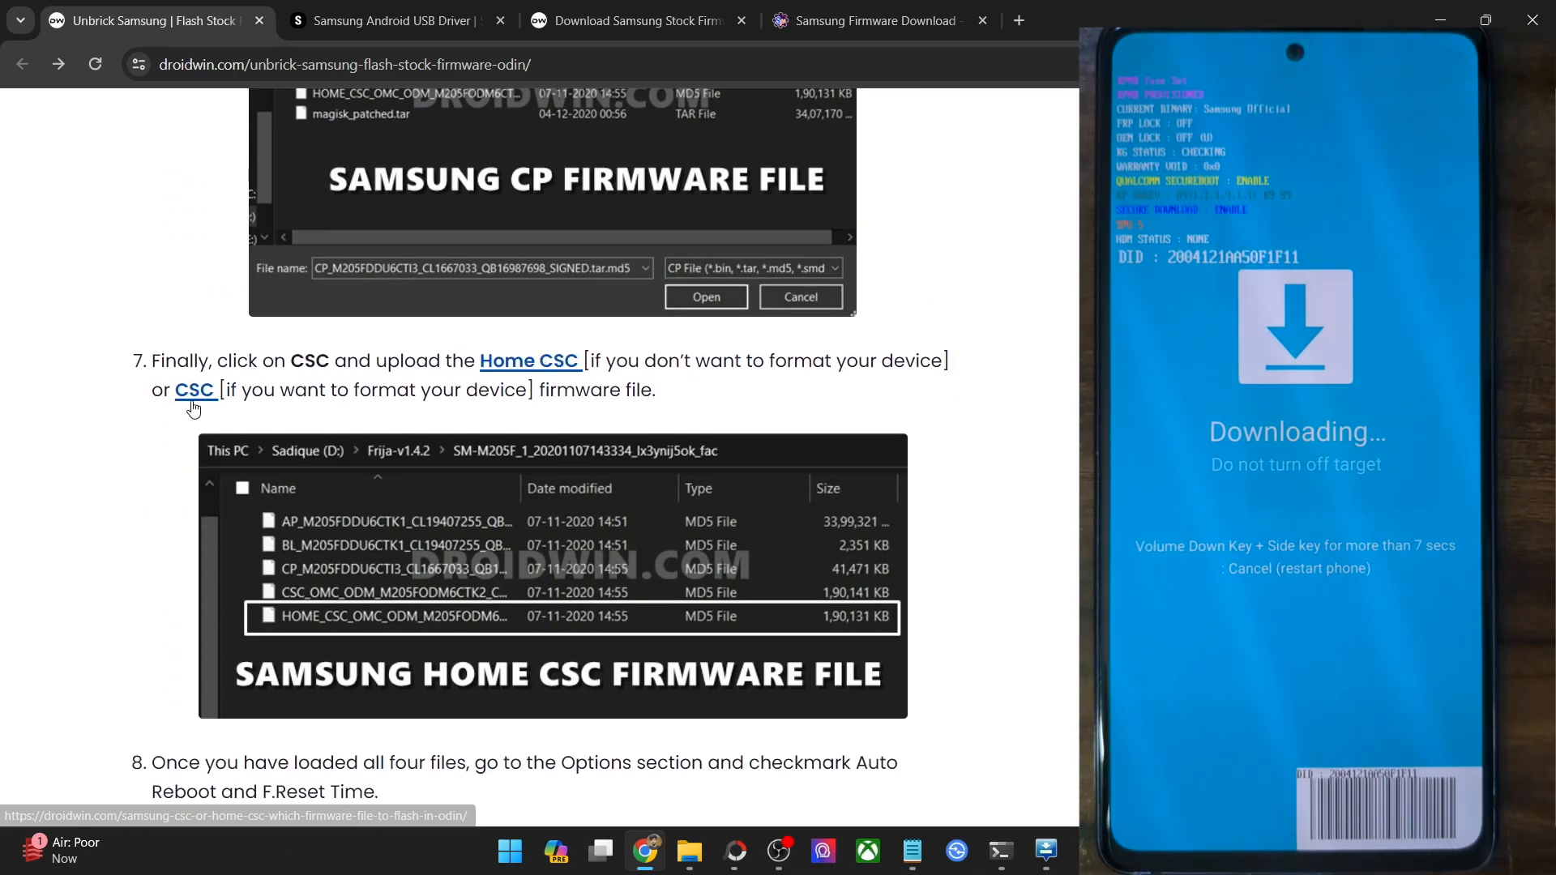
drag(629, 360, 919, 361)
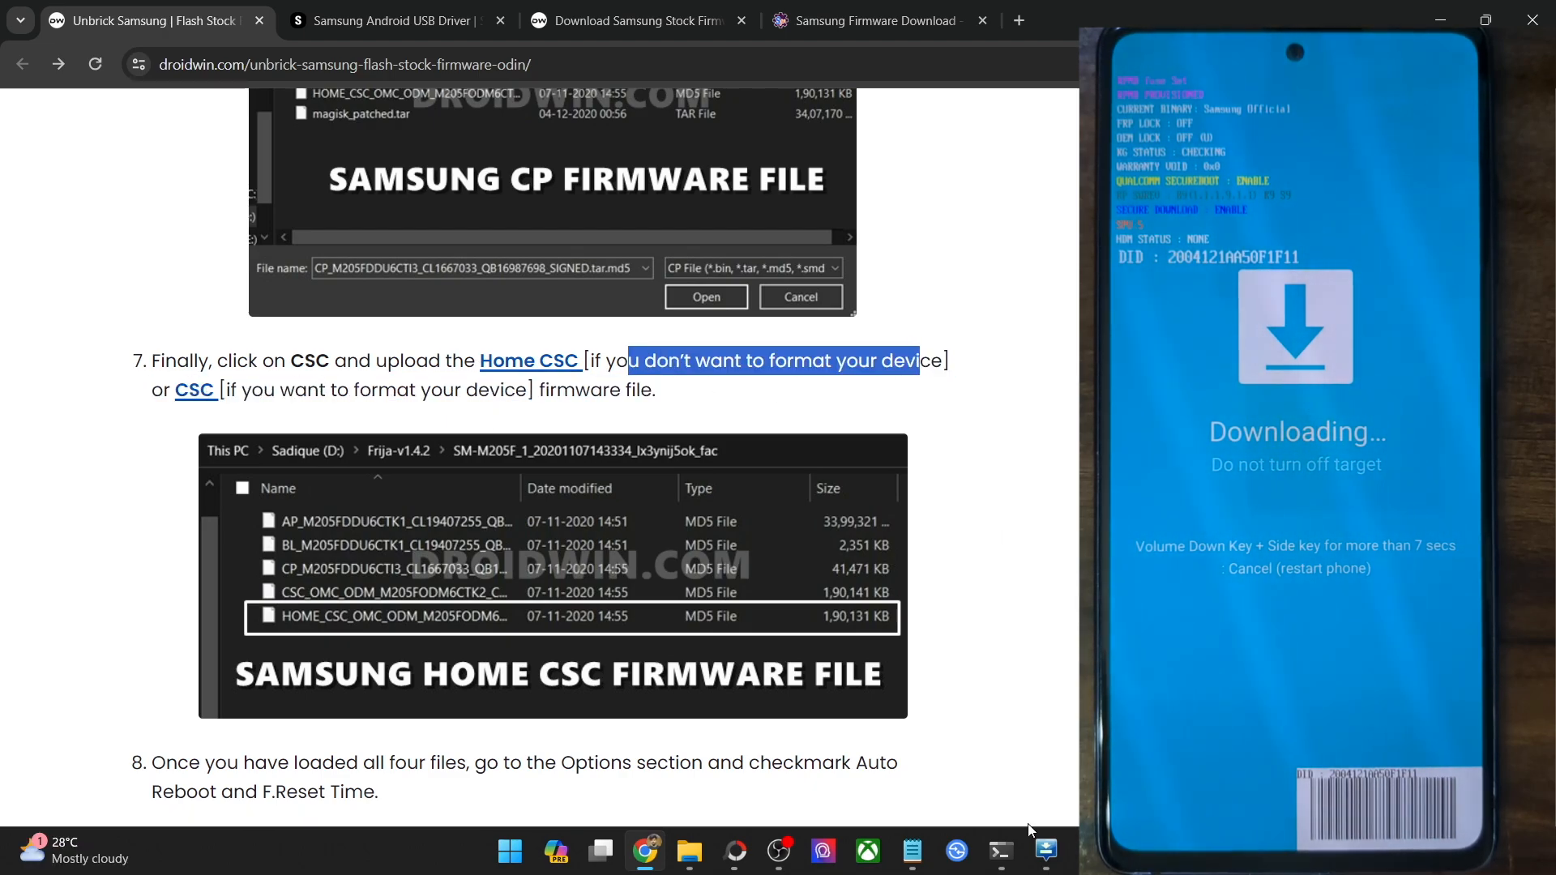
Check in Odin's options that Auto Reboot and F. Reset Time are enabled, and start flashing the firmware
click(1046, 849)
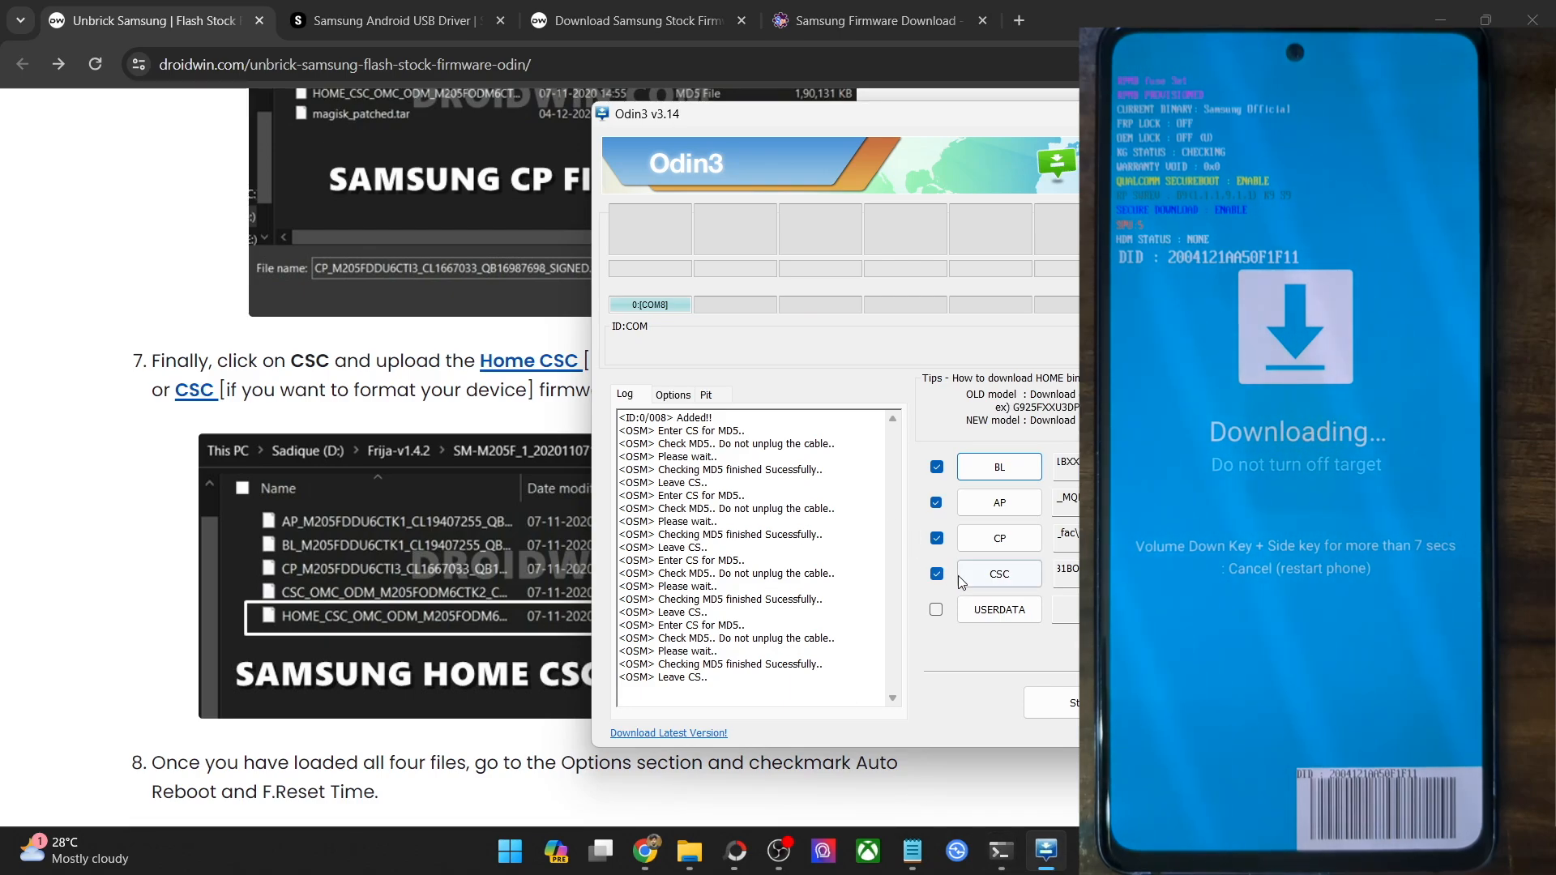
scroll(392, 442, down, 4)
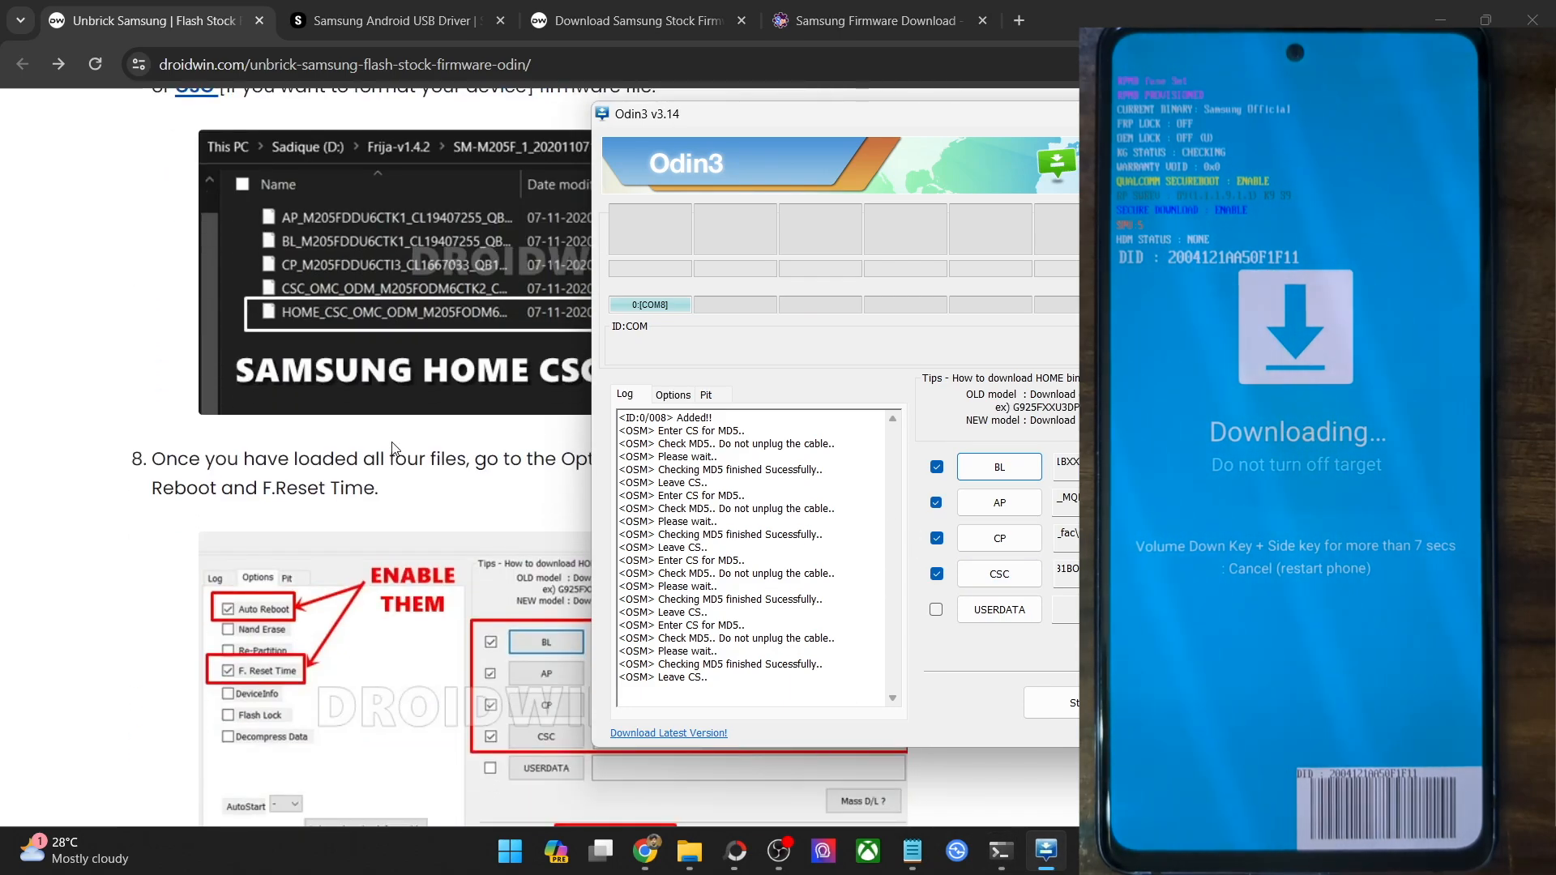
click(695, 398)
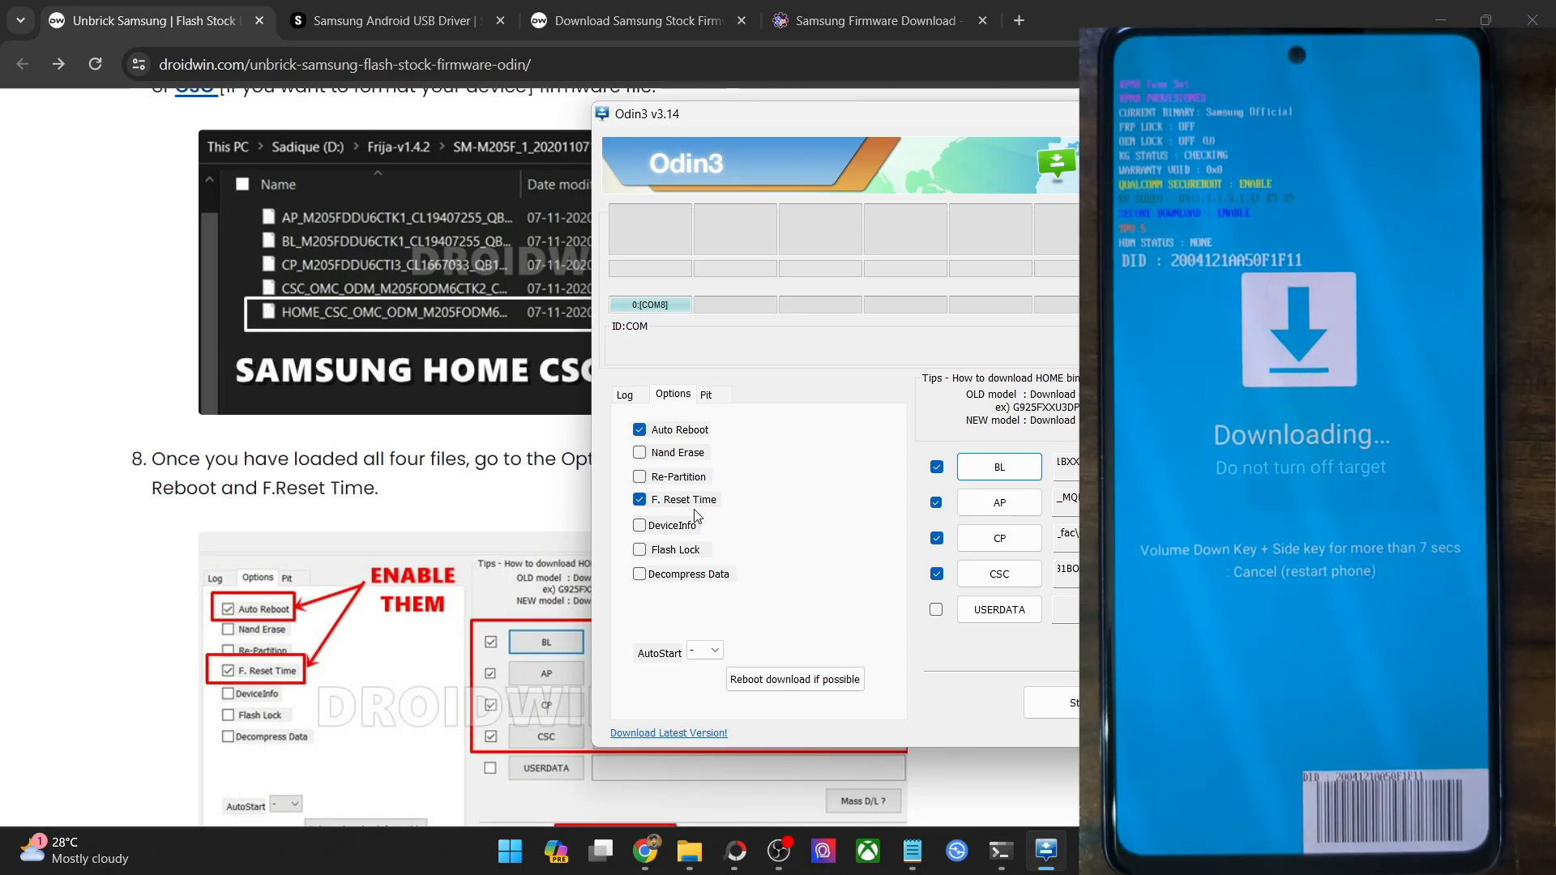
scroll(338, 470, down, 5)
scroll(337, 470, down, 4)
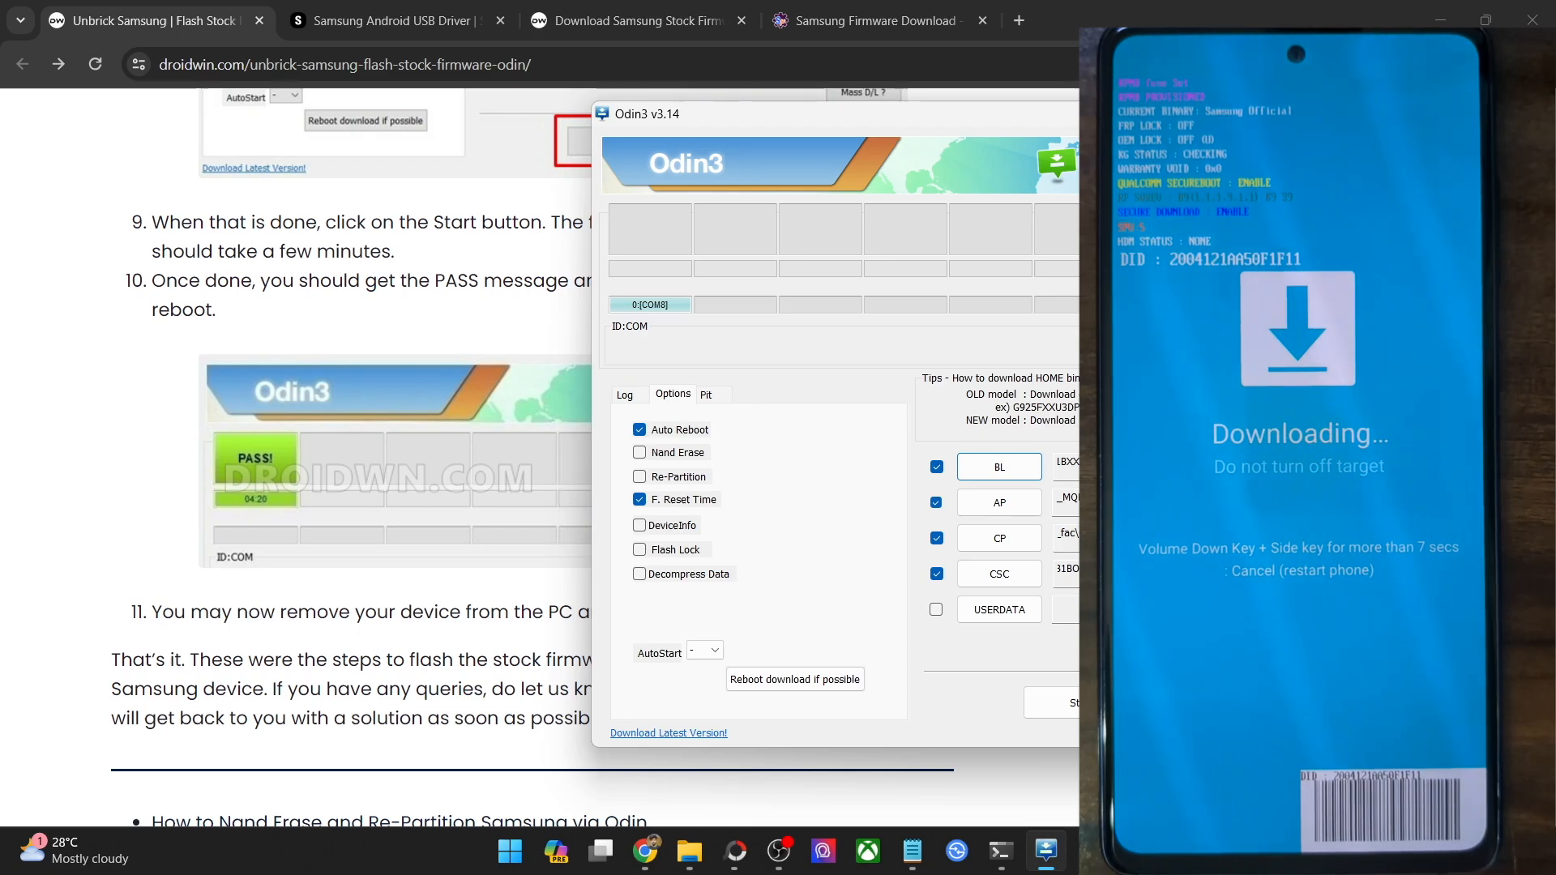
click(1066, 710)
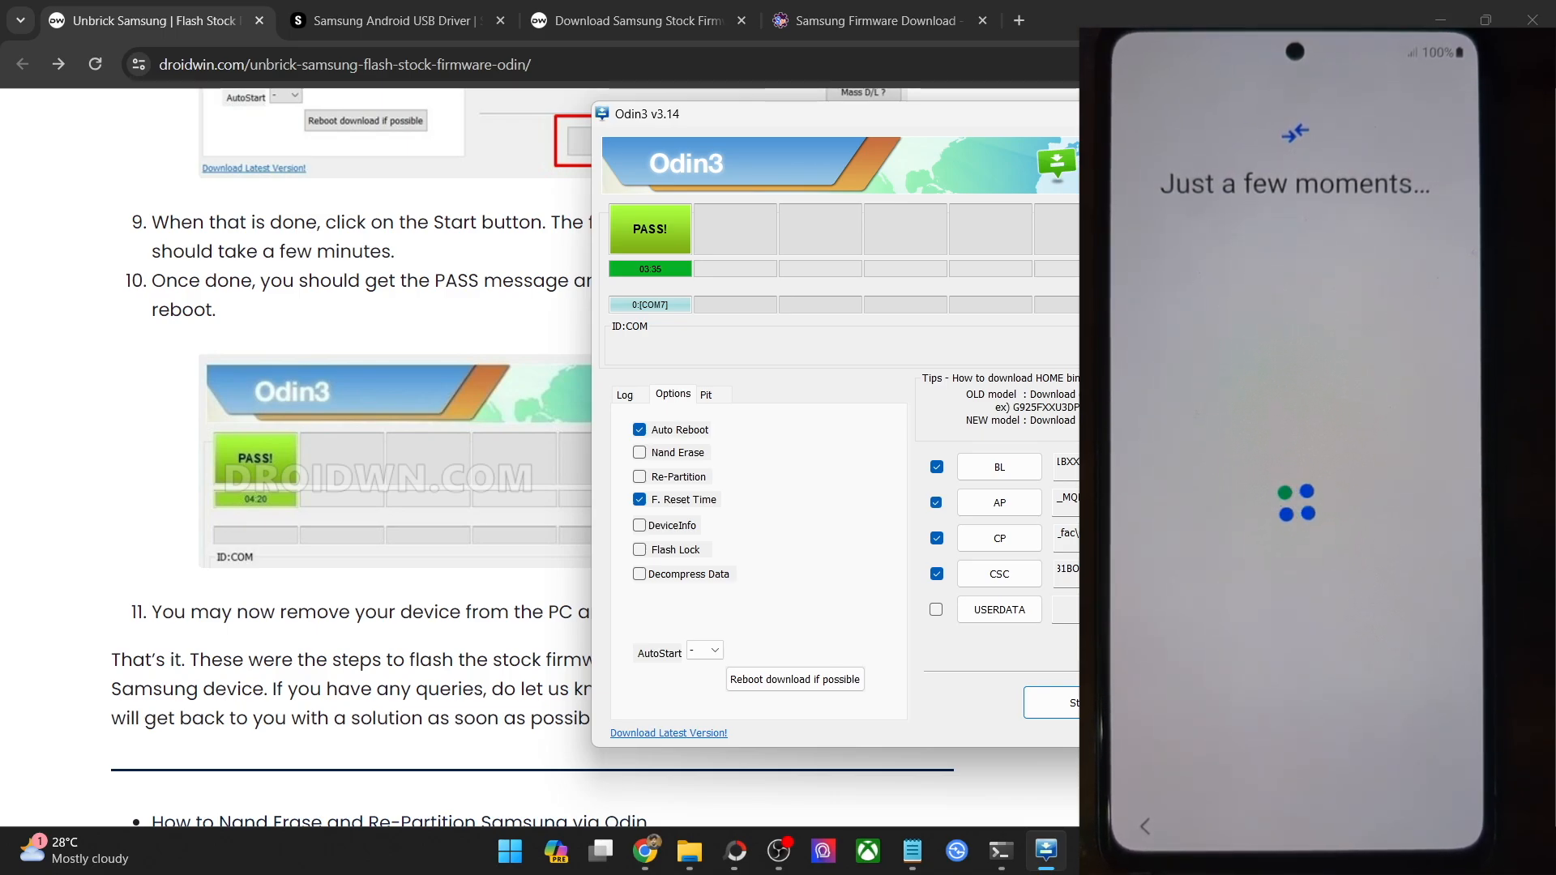
Read the article's FAQ fixes for a device that cannot boot after the Odin flash, including Delete Cached Data and Format Device
click(1192, 113)
scroll(967, 402, down, 5)
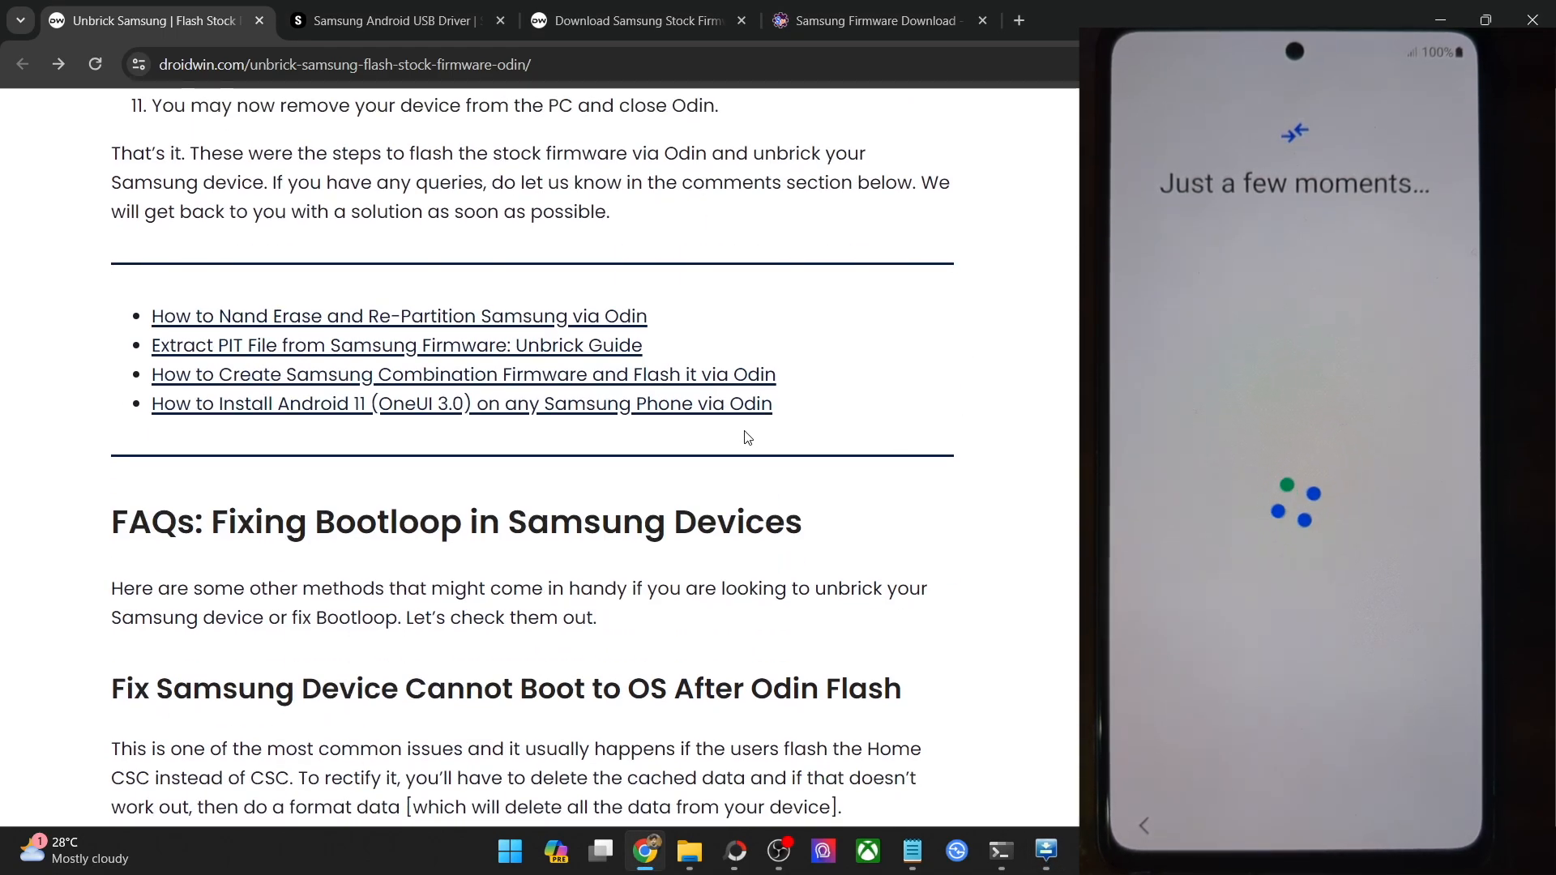
scroll(746, 437, down, 2)
scroll(333, 547, down, 4)
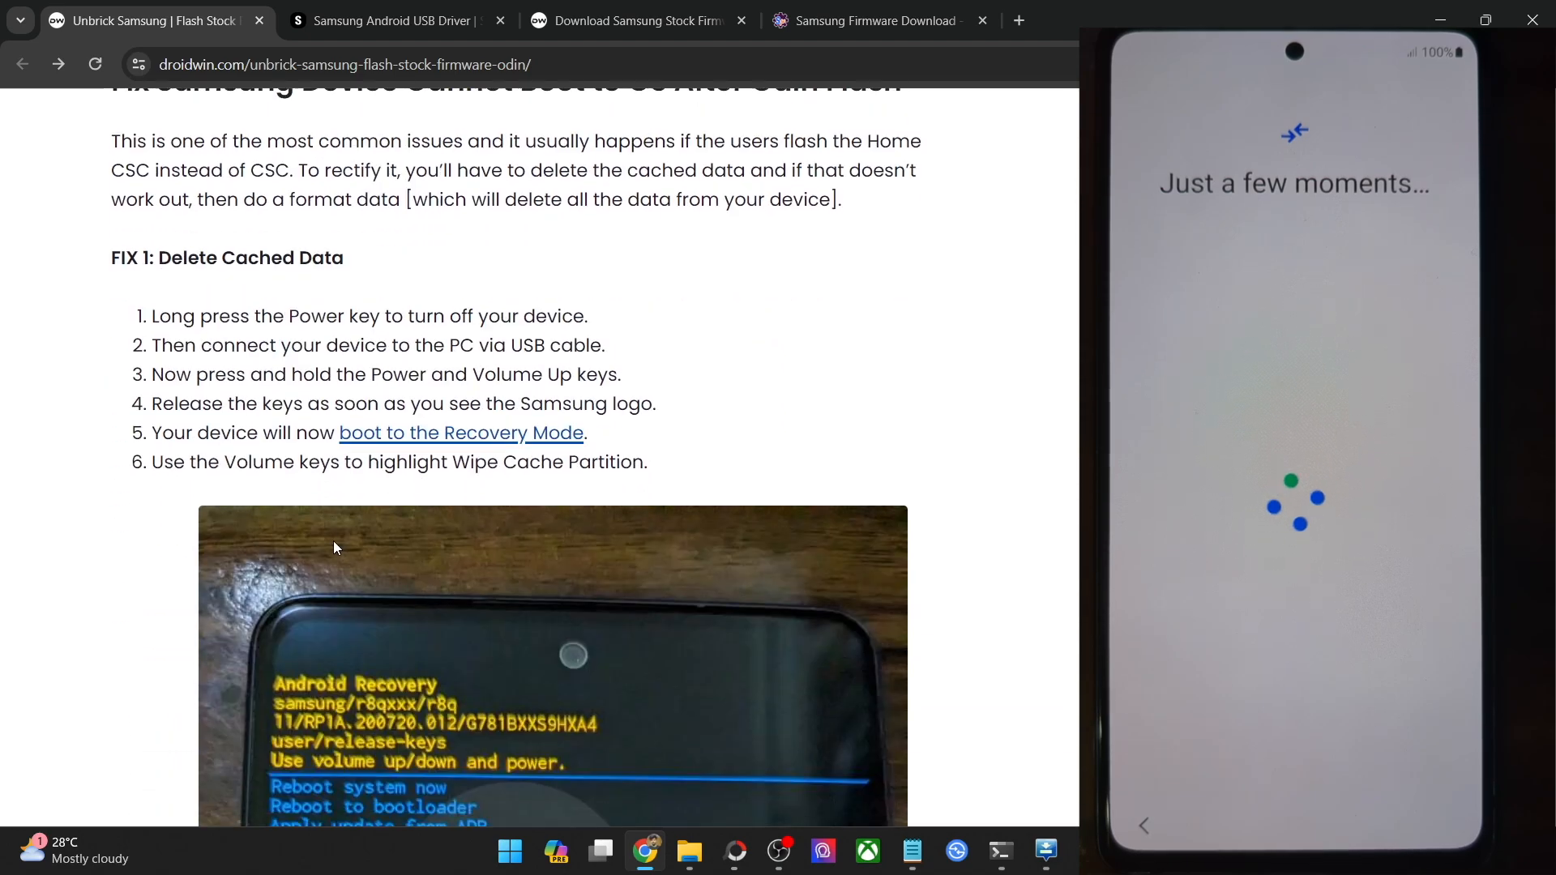
scroll(572, 568, down, 12)
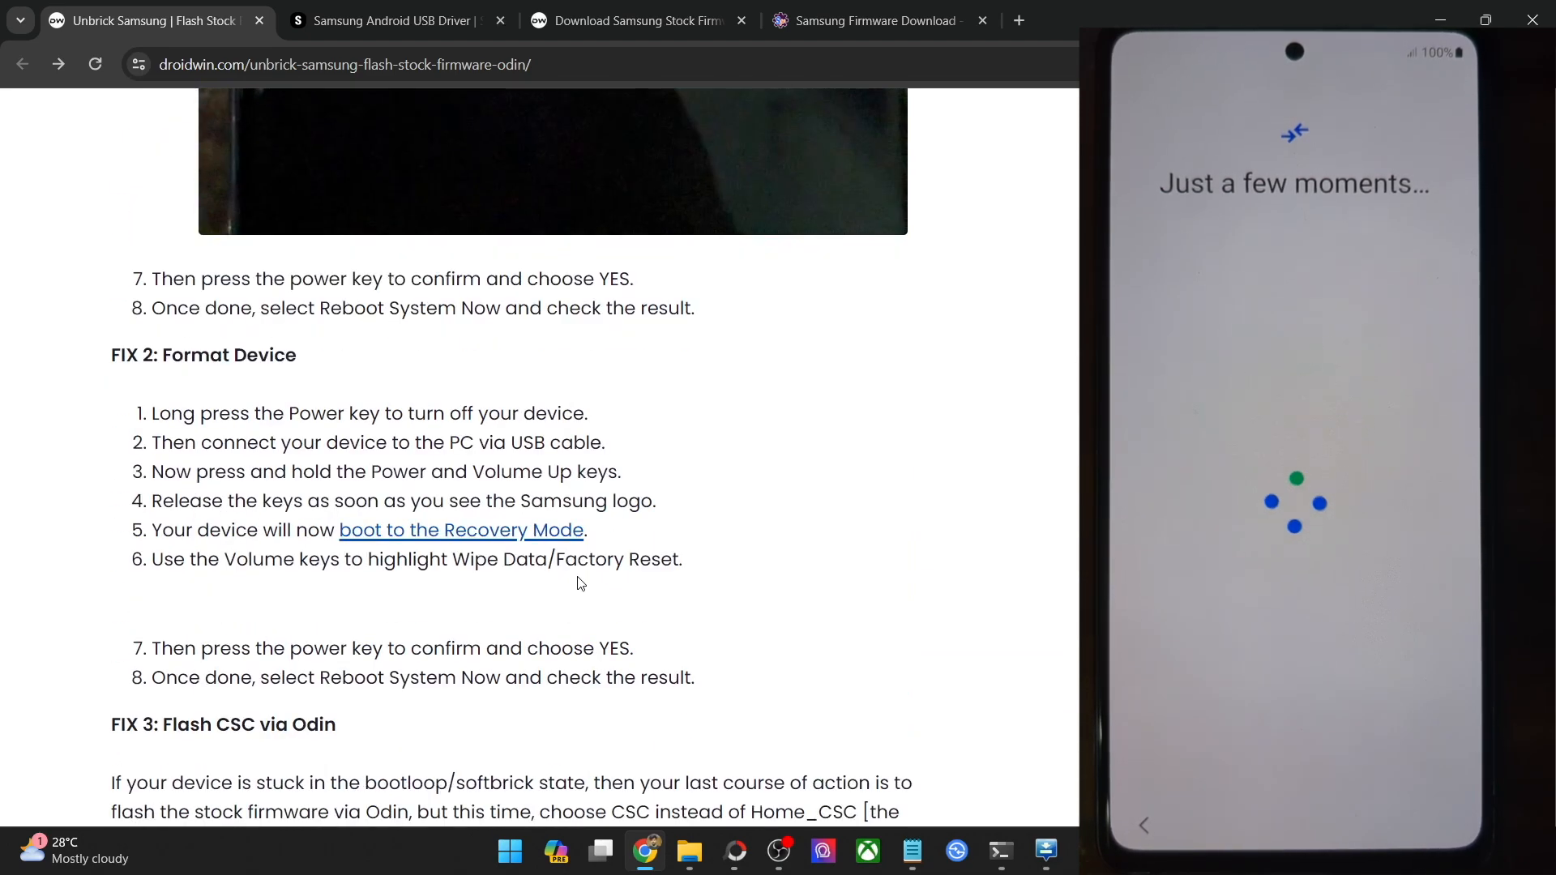
scroll(578, 582, down, 5)
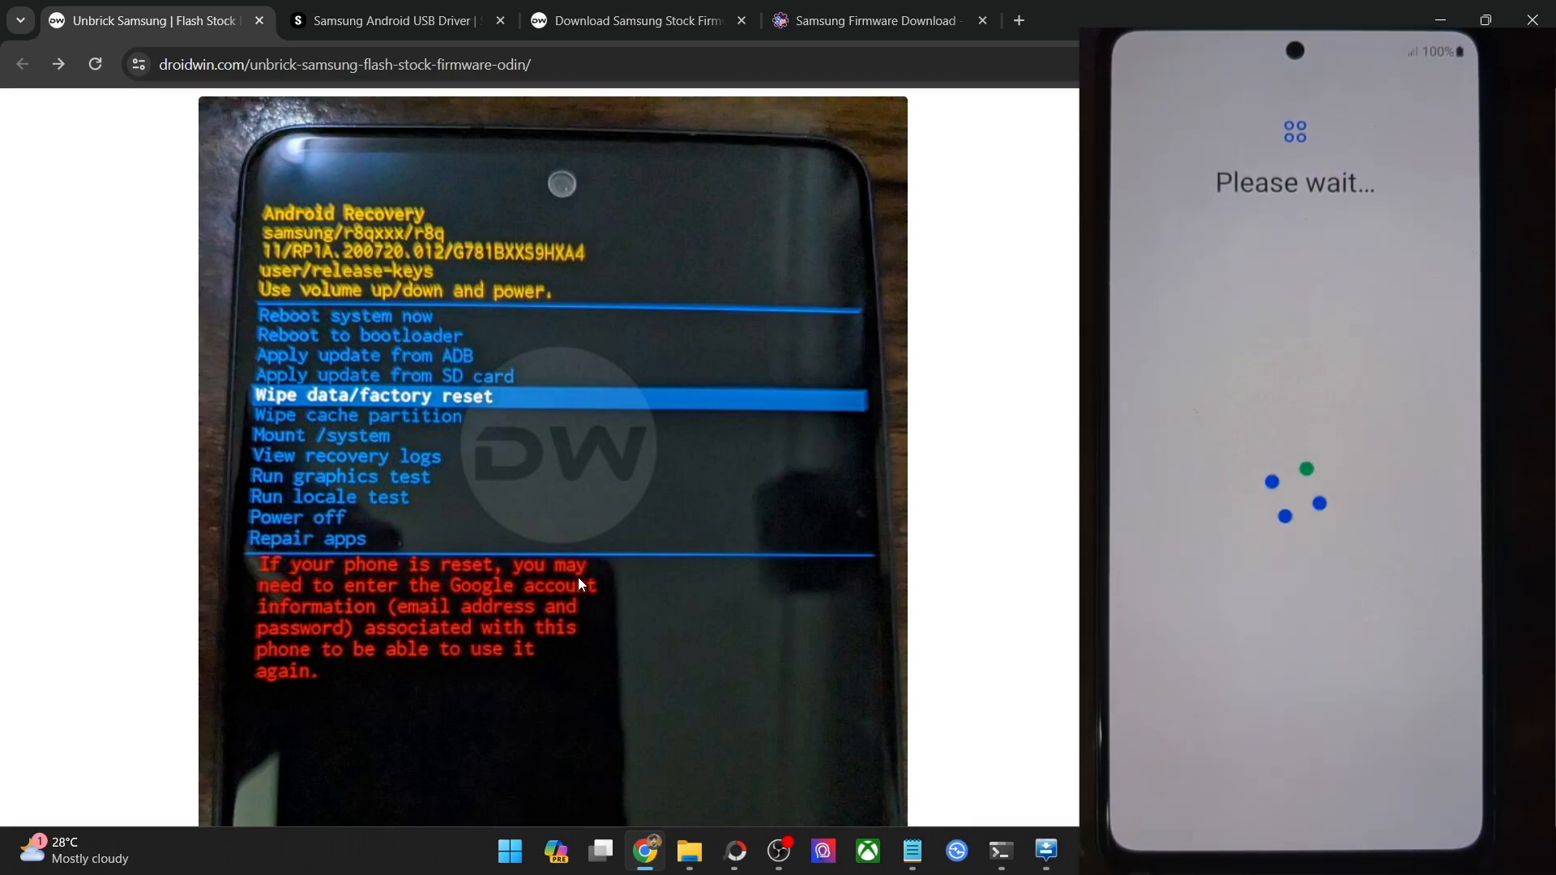
Go back to FIX 1: Delete Cached Data and highlight the Power and Volume Up key instructions for reaching Recovery Mode
scroll(579, 584, up, 20)
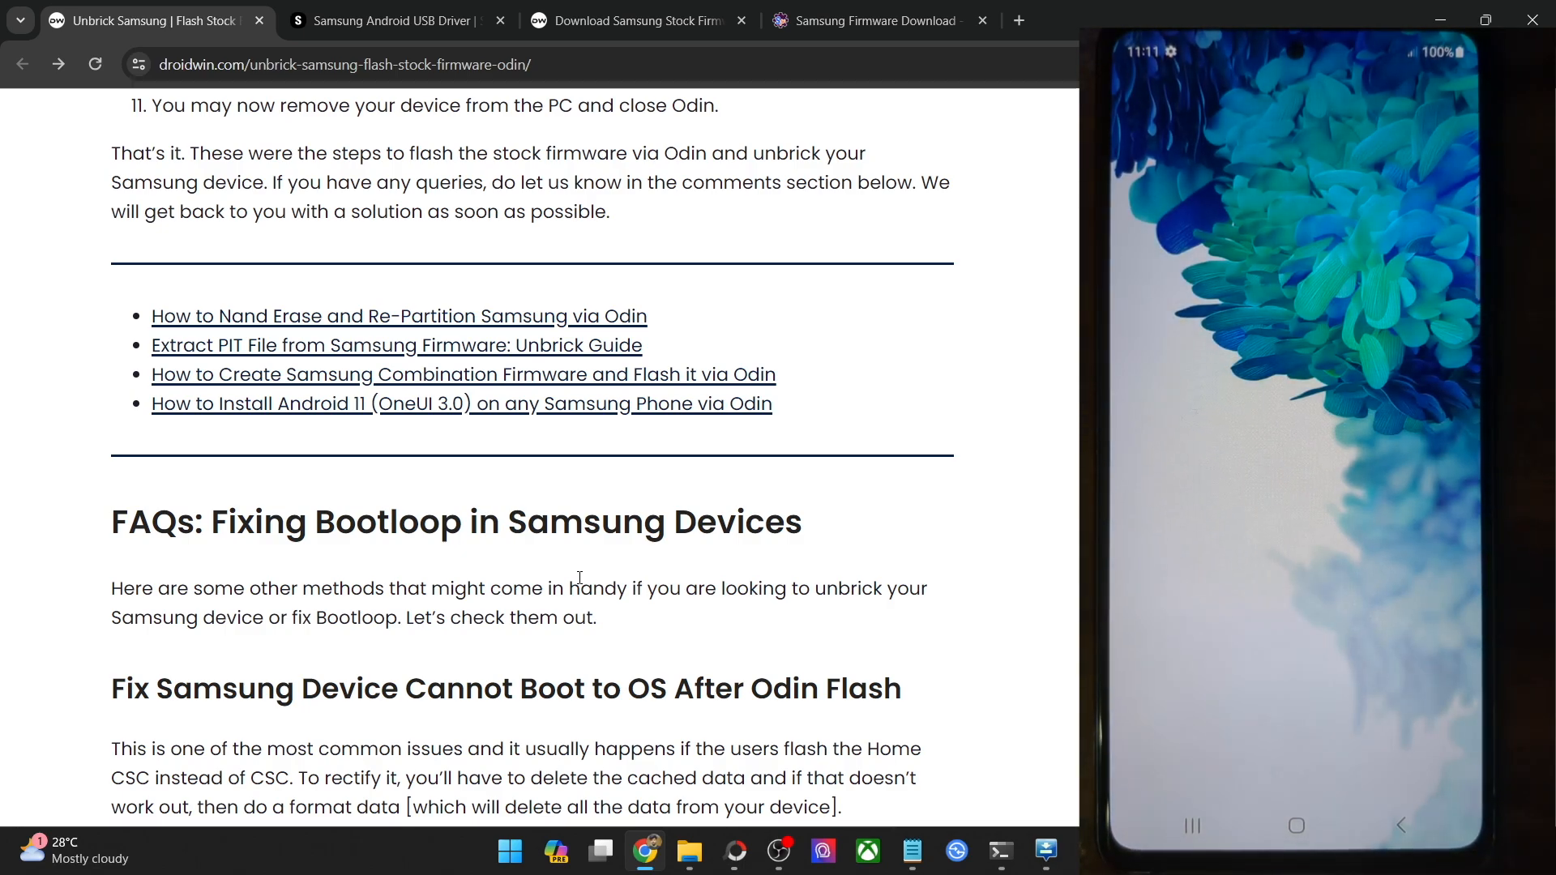
scroll(579, 578, down, 15)
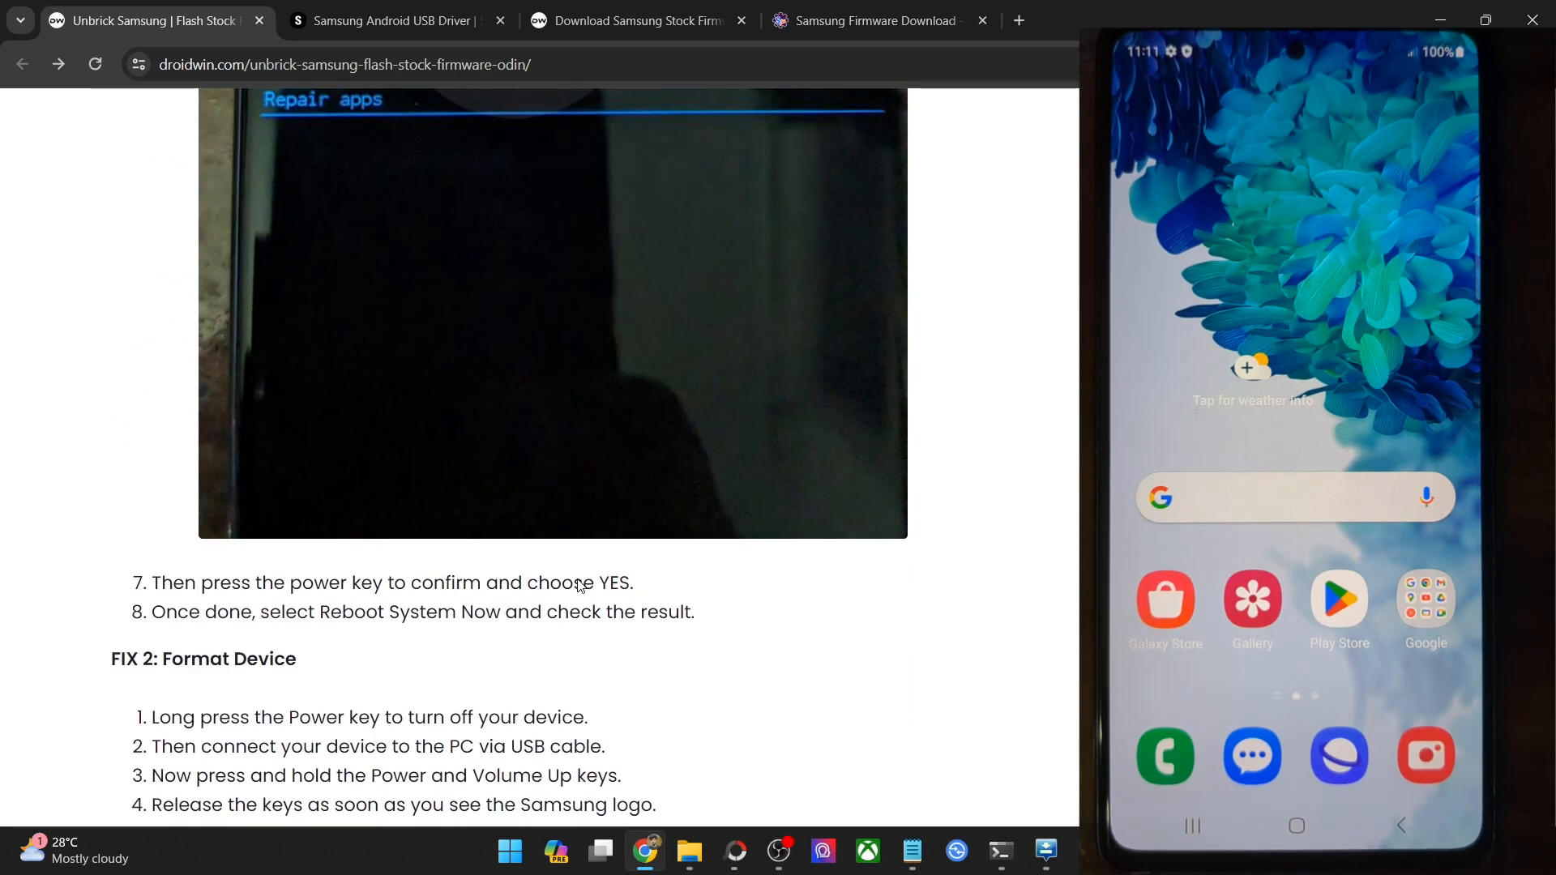
scroll(577, 579, up, 10)
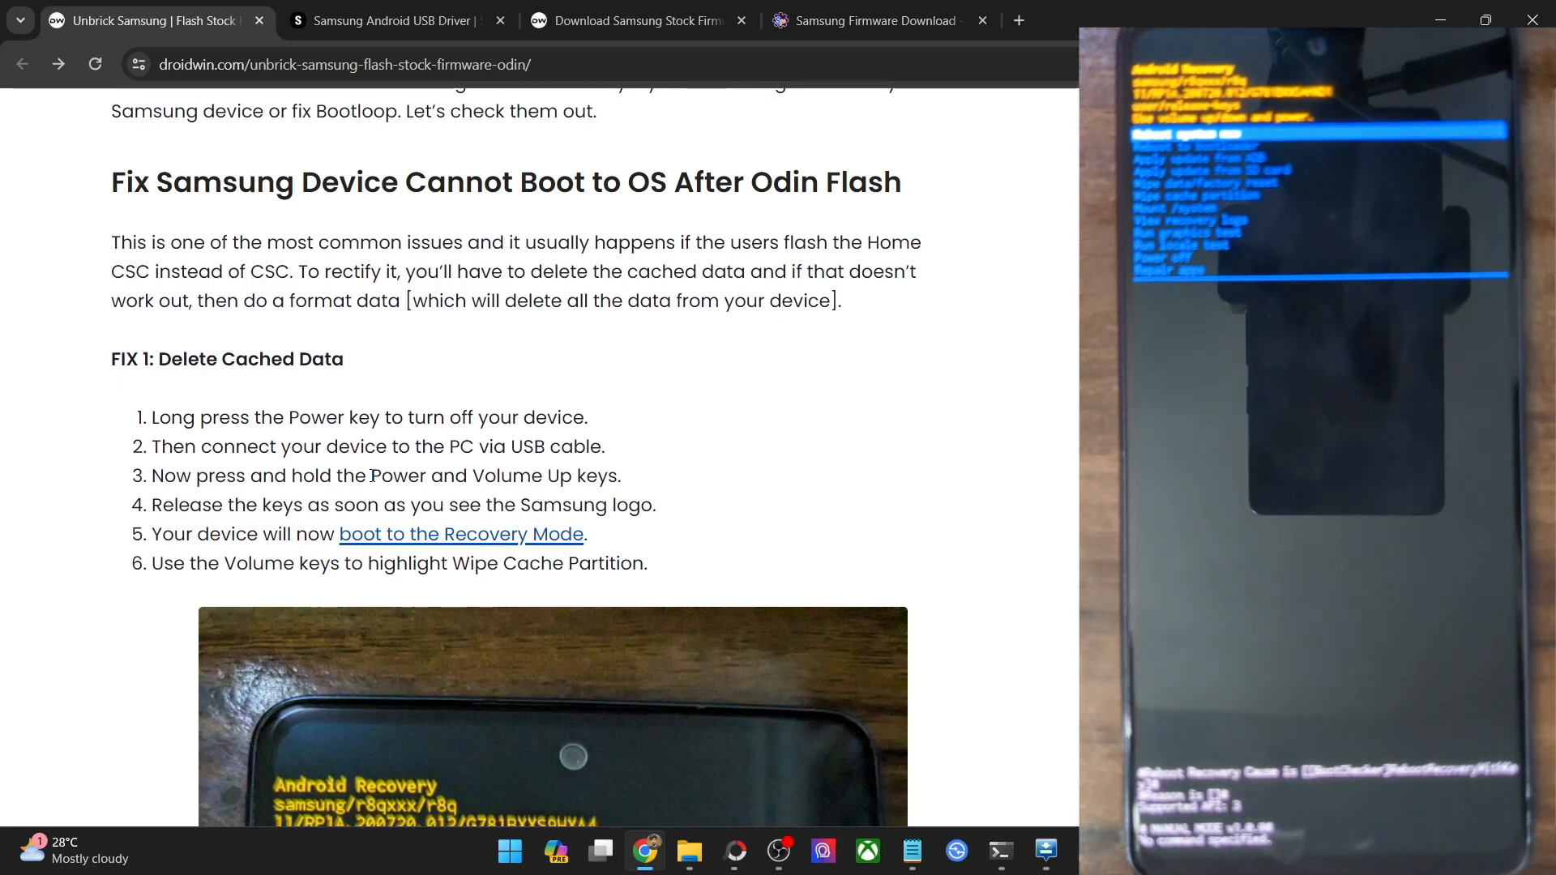
drag(372, 477, 830, 508)
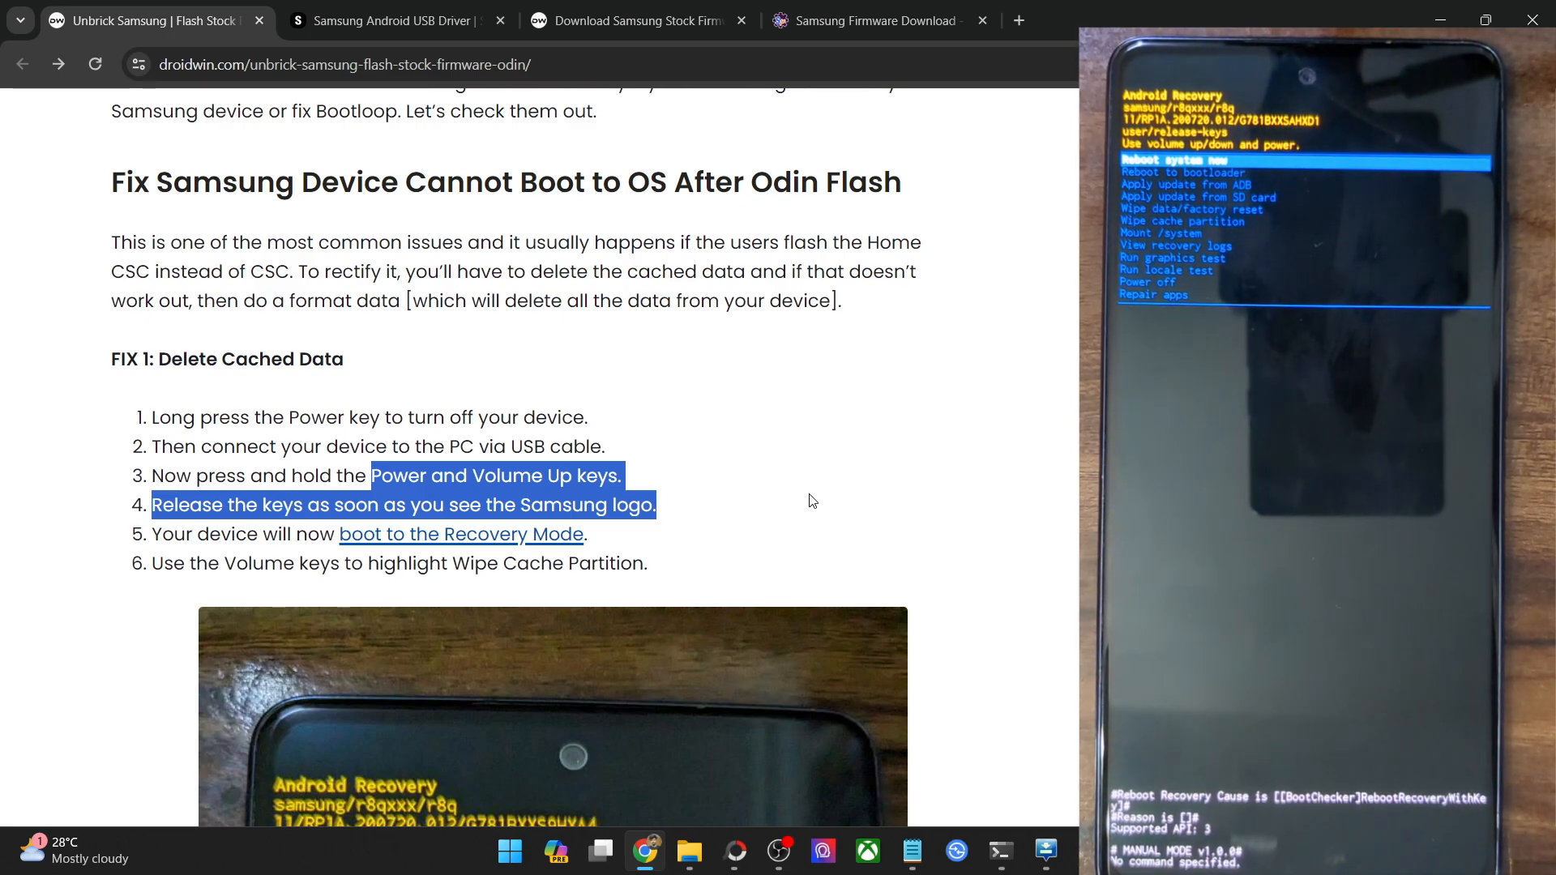
Read past FIX 2: Format Device to FIX 3: Flash CSC via Odin and highlight its paragraph on choosing CSC instead of Home_CSC
scroll(921, 468, down, 20)
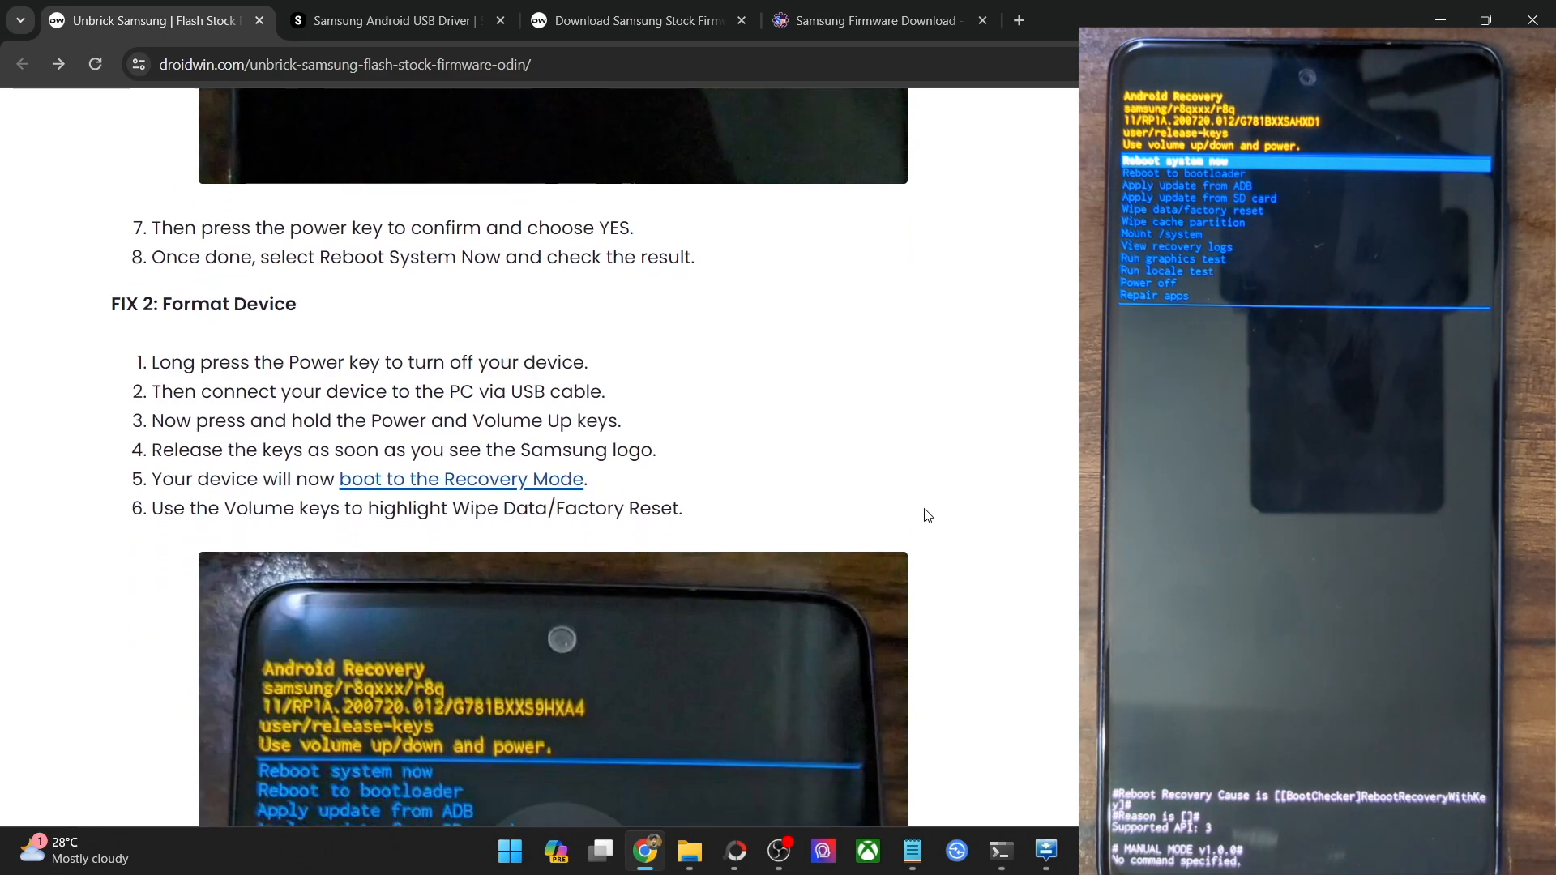
scroll(925, 516, down, 10)
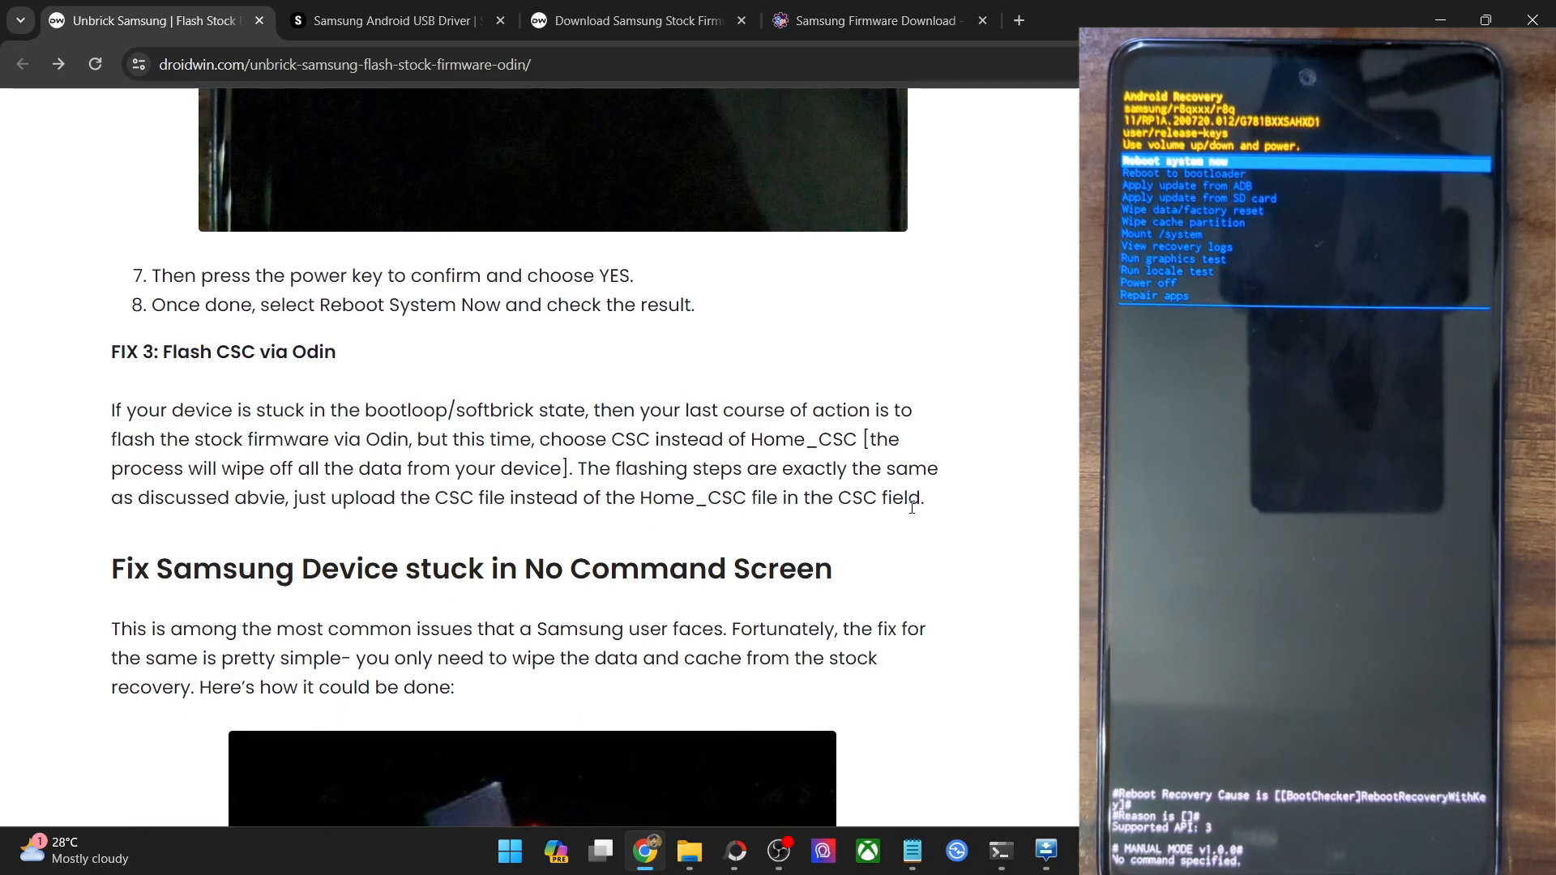
double_click(851, 497)
drag(747, 496, 648, 503)
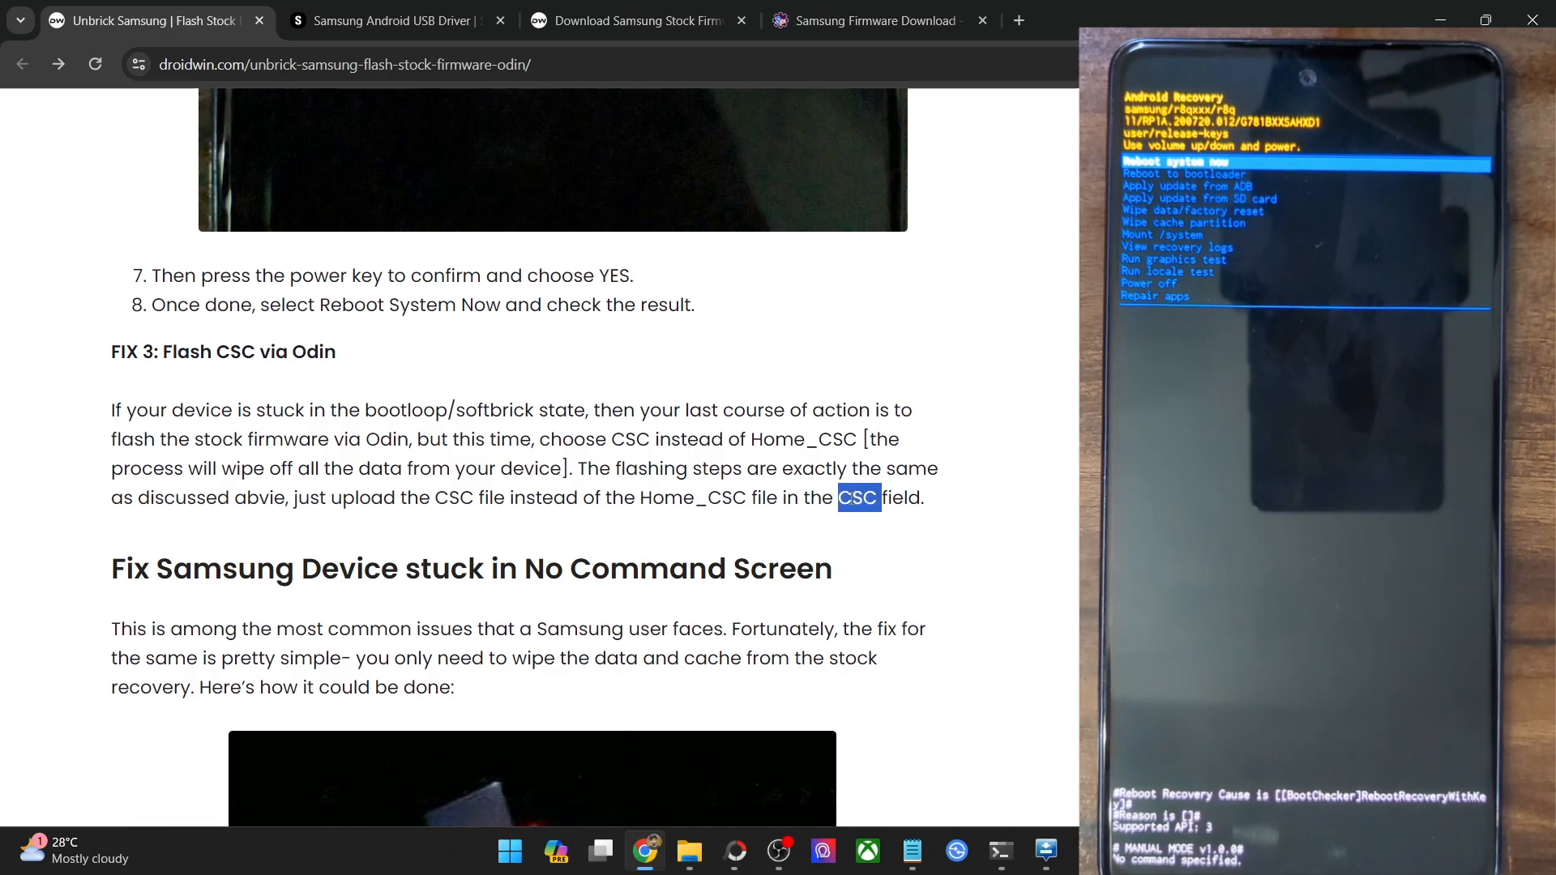
triple_click(851, 497)
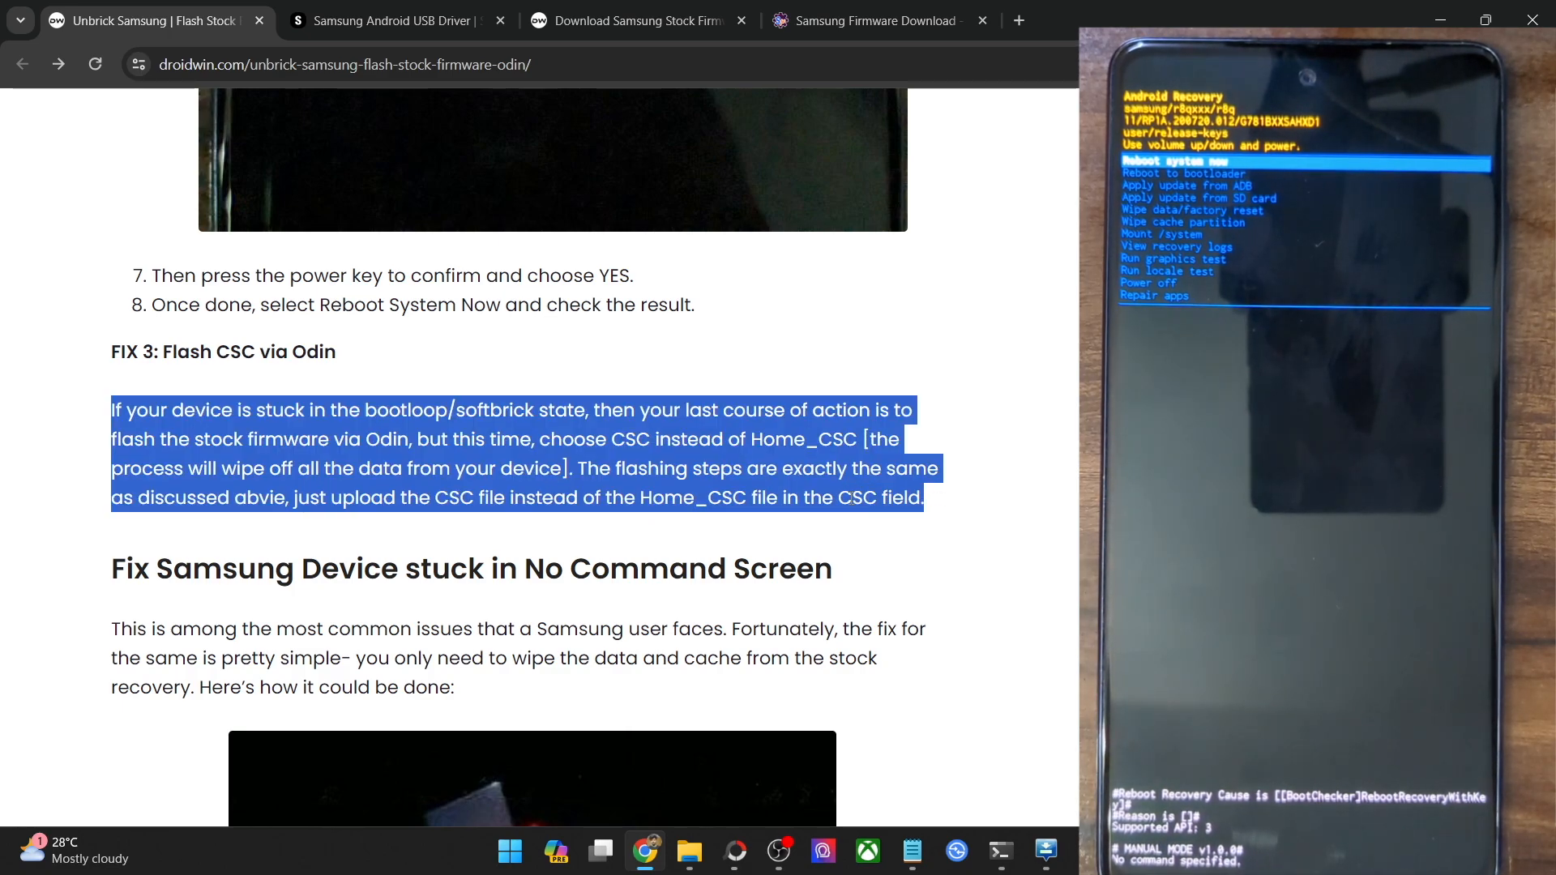
Check the flash result in Odin, and return to the article's FAQs on fixing bootloop in Samsung devices
scroll(851, 503, up, 15)
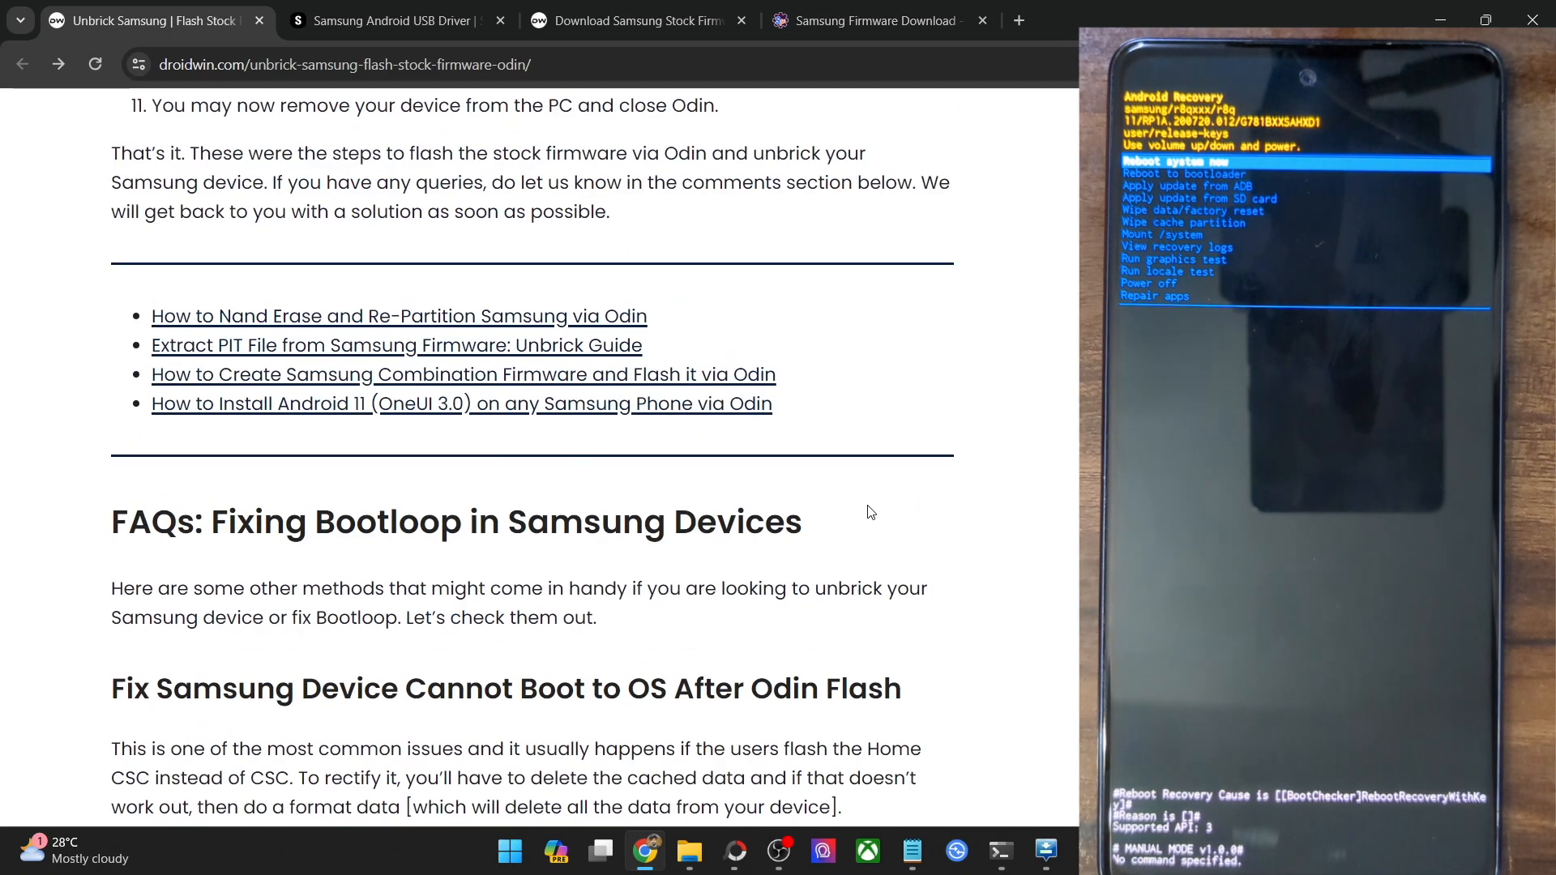
click(1045, 851)
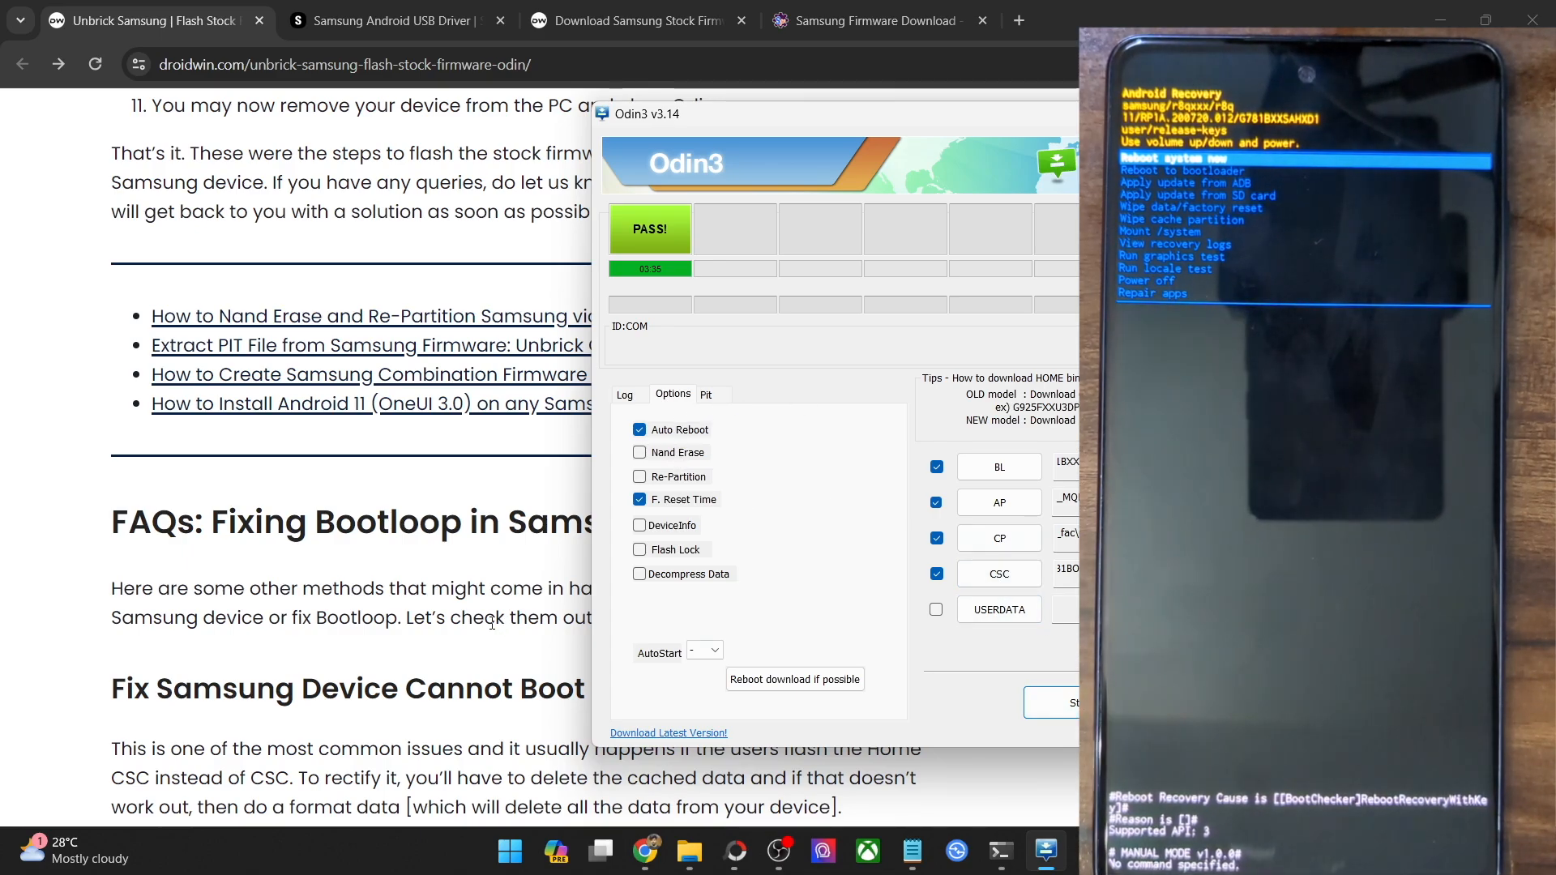
click(432, 598)
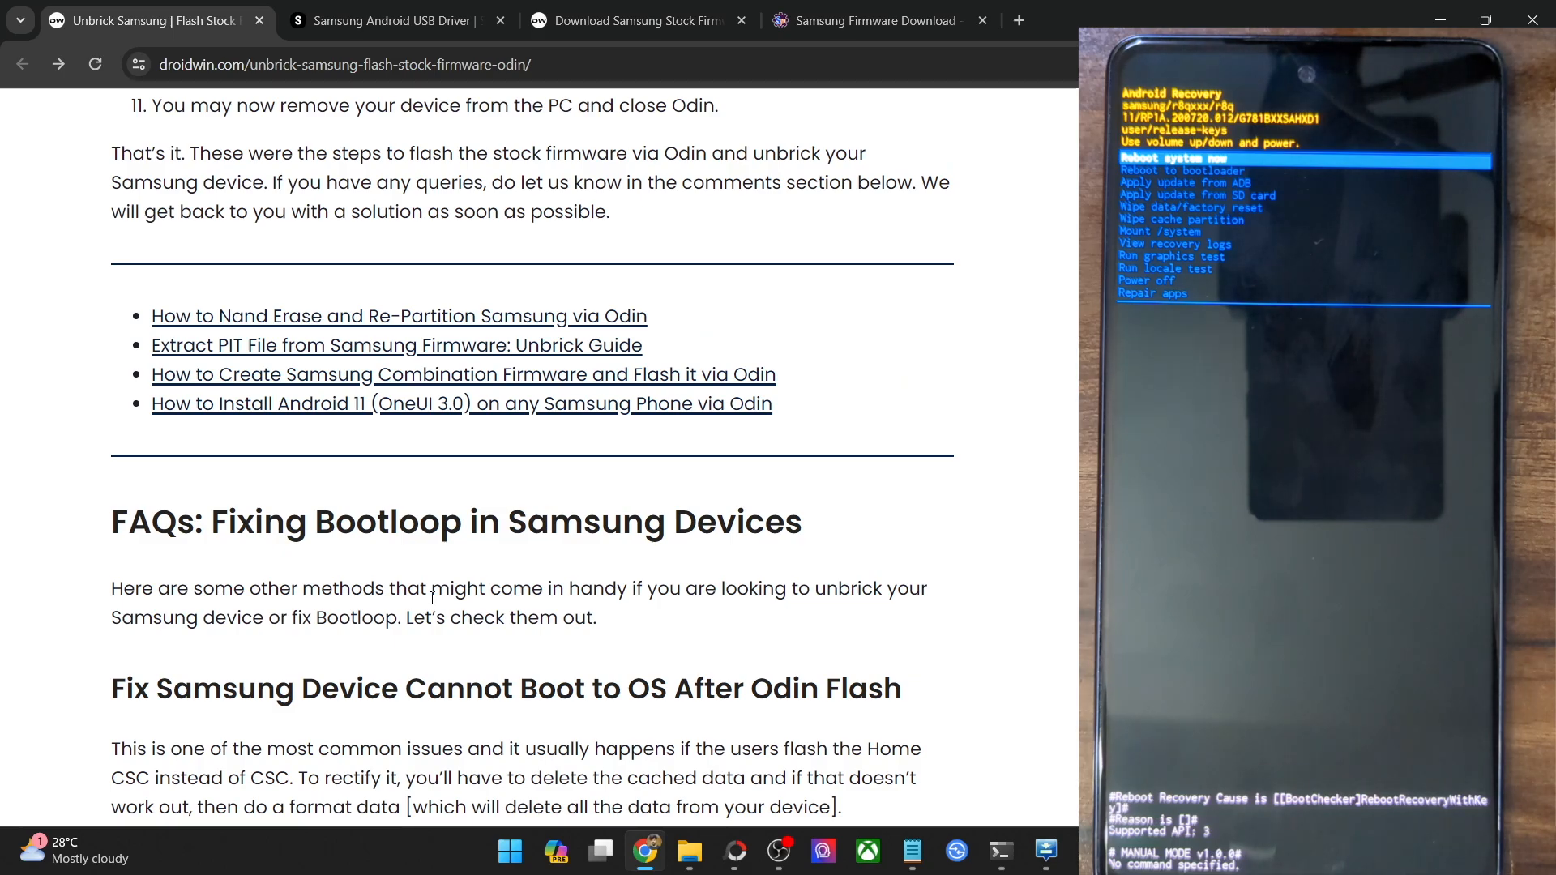